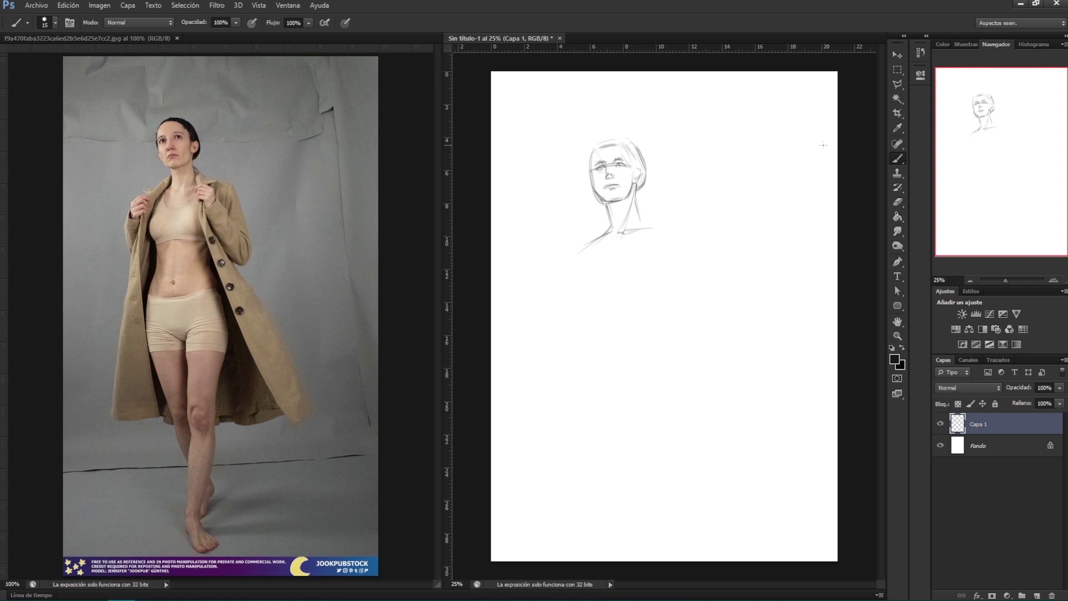
# Step: Sketch the shoulder line and the upper arm on the figure's right-hand side, undoing a stray head contour stroke
pyautogui.moveTo(650, 225); pyautogui.dragTo(677, 226)
pyautogui.moveTo(679, 232); pyautogui.dragTo(693, 285)
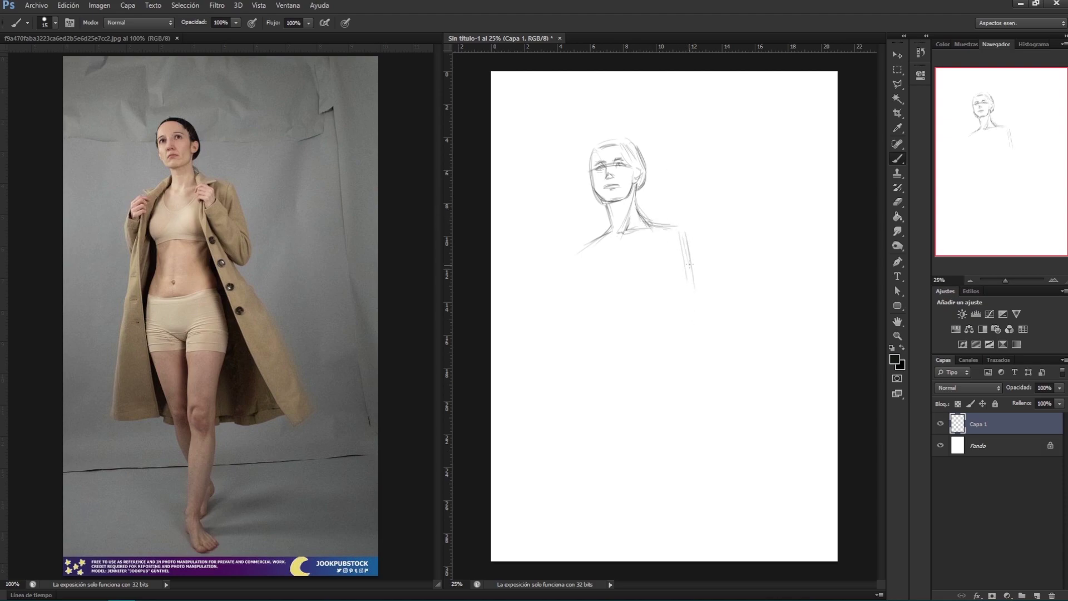
pyautogui.moveTo(622, 135); pyautogui.dragTo(652, 198)
pyautogui.hotkey('ctrl', 'z')
# Step: Sketch the top's outline and the coat's left side with its sleeve, following the reference photo
pyautogui.moveTo(598, 251); pyautogui.dragTo(600, 270)
pyautogui.moveTo(601, 310); pyautogui.dragTo(664, 309)
pyautogui.moveTo(580, 243)
pyautogui.mouseDown()
pyautogui.moveTo(575, 273)
pyautogui.moveTo(584, 273)
pyautogui.mouseUp()
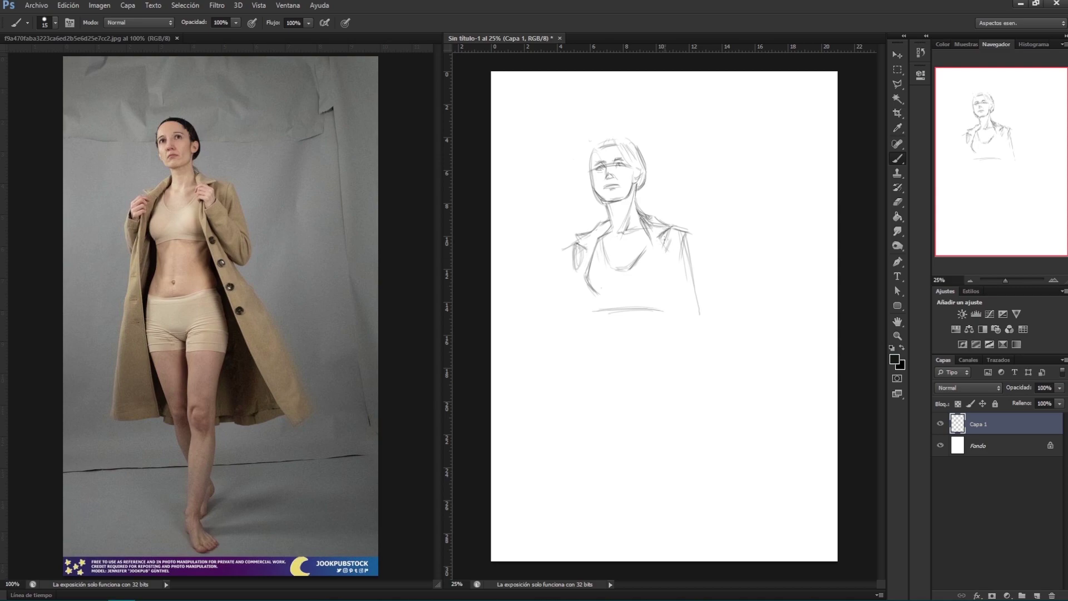
pyautogui.moveTo(600, 301); pyautogui.dragTo(652, 294)
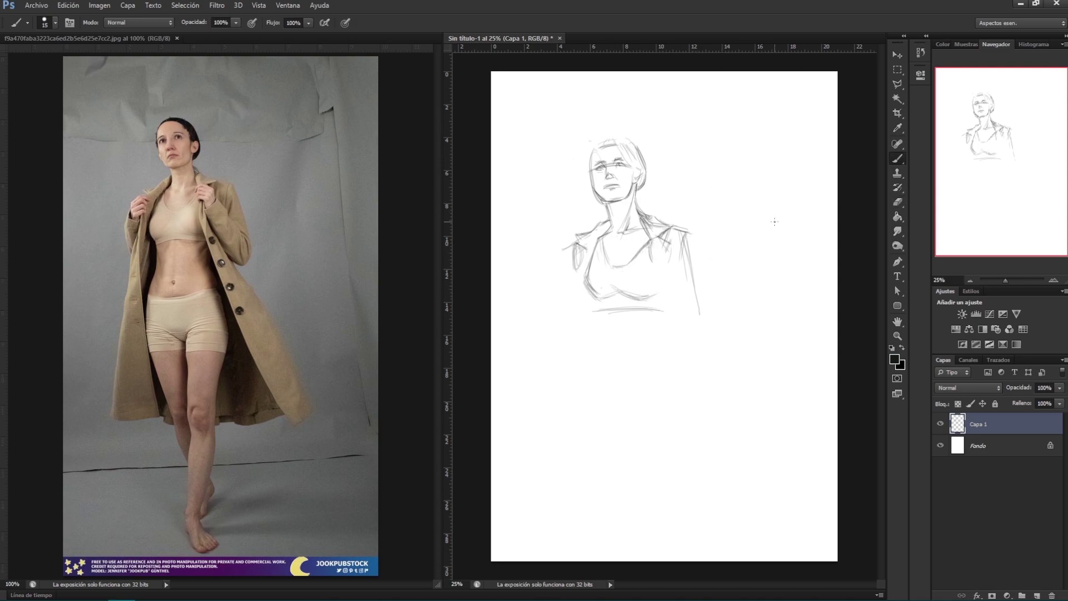
pyautogui.moveTo(586, 257); pyautogui.dragTo(578, 348)
pyautogui.moveTo(579, 277)
pyautogui.mouseDown()
pyautogui.moveTo(570, 406)
pyautogui.moveTo(558, 344)
pyautogui.moveTo(541, 451)
pyautogui.moveTo(558, 311)
pyautogui.mouseUp()
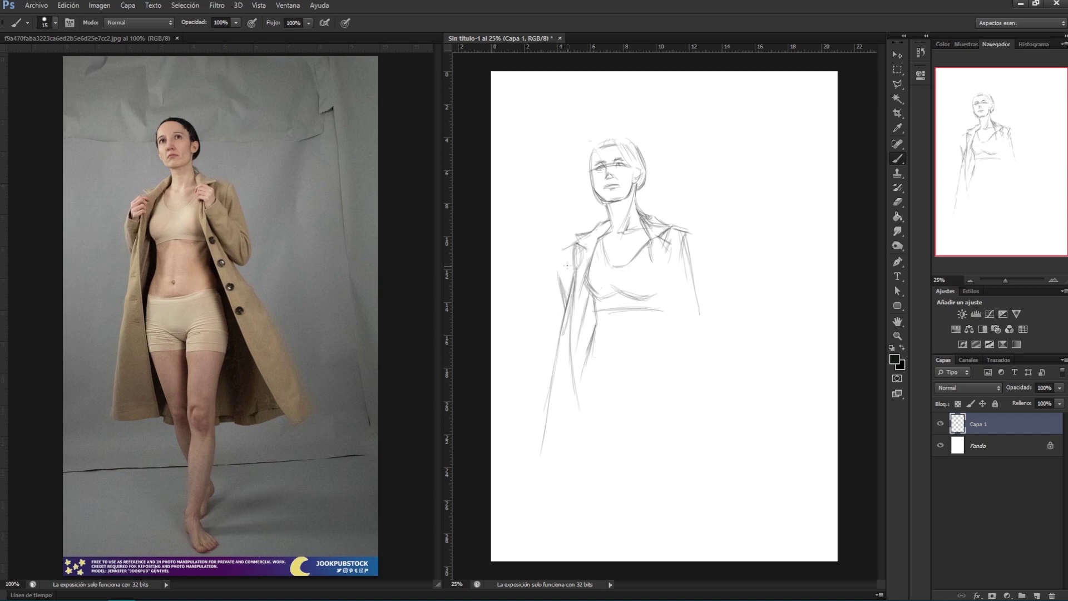
# Step: Lasso parts of the sketch, including the head, and adjust their proportions with Free Transform
pyautogui.press('l')
pyautogui.moveTo(612, 211); pyautogui.dragTo(614, 214)
pyautogui.hotkey('ctrl', 't')
pyautogui.press('b')
pyautogui.press('Return')
pyautogui.click(897, 71)
pyautogui.moveTo(573, 118); pyautogui.dragTo(666, 213)
pyautogui.hotkey('ctrl', 't')
pyautogui.moveTo(711, 155); pyautogui.dragTo(707, 166)
pyautogui.press('b')
pyautogui.press('Return')
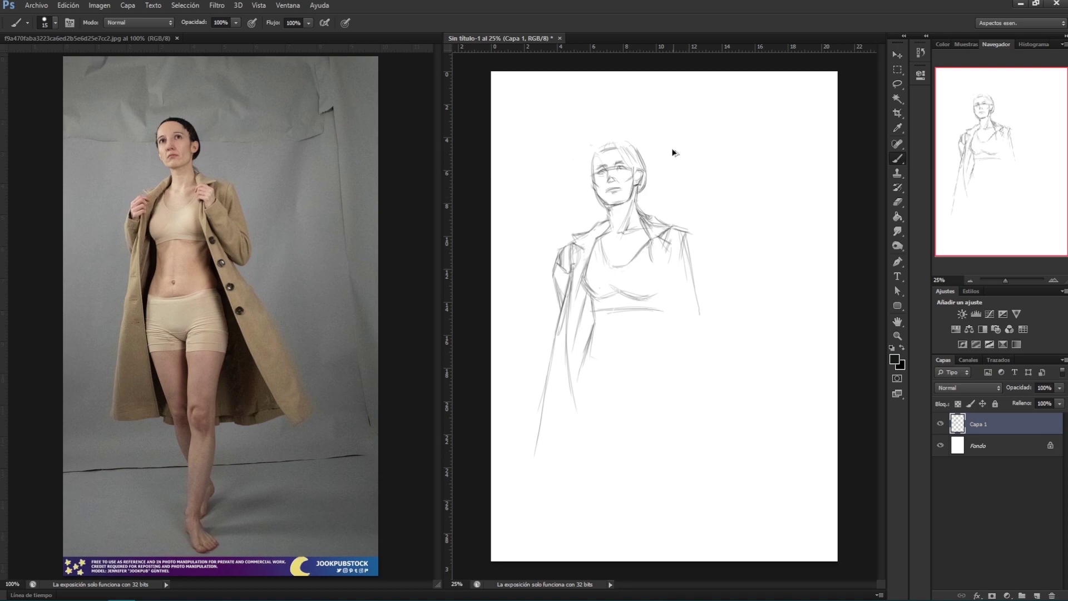
# Step: Resize the head and upper figure with Free Transform and sketch the coat's long right front edge
pyautogui.press('l')
pyautogui.moveTo(591, 167); pyautogui.dragTo(641, 174)
pyautogui.hotkey('ctrl', 't')
pyautogui.moveTo(612, 214)
pyautogui.mouseDown()
pyautogui.moveTo(663, 289)
pyautogui.moveTo(703, 409)
pyautogui.mouseUp()
pyautogui.press('Return')
pyautogui.hotkey('ctrl', 'alt', 'z')
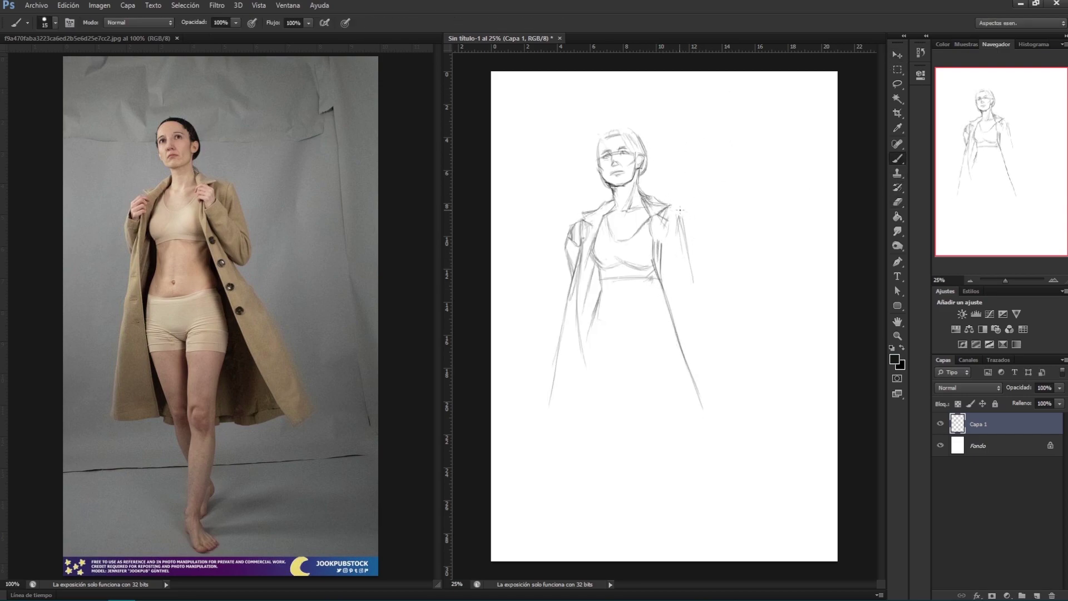
# Step: Sketch the bent sleeve on the right side of the figure and adjust it with a lassoed Free Transform
pyautogui.moveTo(692, 213); pyautogui.dragTo(712, 301)
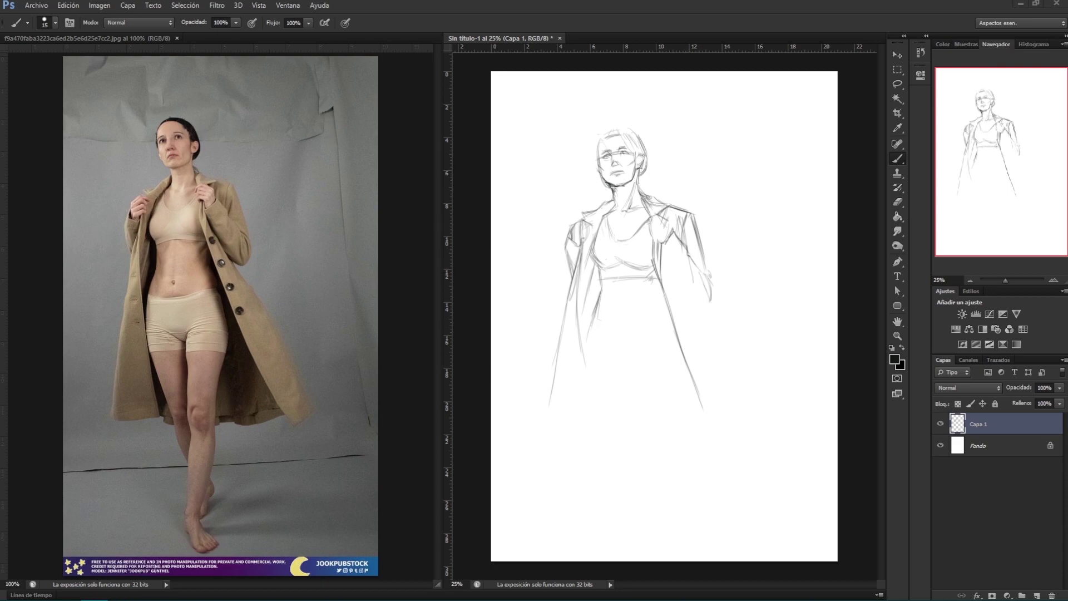
pyautogui.press('l')
pyautogui.moveTo(640, 192); pyautogui.dragTo(782, 196)
pyautogui.hotkey('ctrl', 't')
pyautogui.press('Return')
pyautogui.hotkey('ctrl', 'd')
pyautogui.press('b')
# Step: Sketch the waist, hips and thighs below the top, rotating the selected coat area as needed
pyautogui.moveTo(591, 324); pyautogui.dragTo(587, 387)
pyautogui.moveTo(621, 320); pyautogui.dragTo(665, 335)
pyautogui.moveTo(657, 283); pyautogui.dragTo(702, 407)
pyautogui.hotkey('ctrl', 'z')
pyautogui.press('r')
pyautogui.moveTo(658, 278)
pyautogui.mouseDown()
pyautogui.moveTo(739, 449)
pyautogui.moveTo(666, 312)
pyautogui.mouseUp()
pyautogui.press('b')
pyautogui.moveTo(606, 354); pyautogui.dragTo(629, 379)
pyautogui.moveTo(659, 327); pyautogui.dragTo(596, 450)
pyautogui.moveTo(587, 378); pyautogui.dragTo(605, 467)
pyautogui.moveTo(641, 364); pyautogui.dragTo(633, 405)
# Step: Transform the sketch to make room and draw the outlines of the shorts, thighs and knees
pyautogui.hotkey('ctrl', 't')
pyautogui.press('Return')
pyautogui.moveTo(720, 155)
pyautogui.mouseDown()
pyautogui.moveTo(671, 312)
pyautogui.moveTo(675, 378)
pyautogui.moveTo(662, 426)
pyautogui.mouseUp()
pyautogui.moveTo(638, 345); pyautogui.dragTo(665, 342)
pyautogui.moveTo(645, 422); pyautogui.dragTo(628, 459)
pyautogui.moveTo(678, 342); pyautogui.dragTo(654, 465)
# Step: Lasso the head and correct its proportions against the body with Free Transform
pyautogui.press('l')
pyautogui.moveTo(587, 120); pyautogui.dragTo(584, 189)
pyautogui.press('Return')
pyautogui.hotkey('ctrl', 't')
pyautogui.press('Return')
# Step: Sketch the open coat's outer edges and hem around the legs, and extend the front leg downward
pyautogui.press('b')
pyautogui.moveTo(732, 443); pyautogui.dragTo(752, 435)
pyautogui.moveTo(679, 287)
pyautogui.mouseDown()
pyautogui.moveTo(763, 424)
pyautogui.moveTo(674, 439)
pyautogui.mouseUp()
pyautogui.moveTo(579, 262); pyautogui.dragTo(543, 439)
pyautogui.moveTo(596, 317); pyautogui.dragTo(586, 434)
pyautogui.moveTo(666, 410); pyautogui.dragTo(651, 515)
# Step: Rescale the figure with Free Transform and sketch the lower legs and the front foot
pyautogui.hotkey('ctrl', 't')
pyautogui.moveTo(758, 143); pyautogui.dragTo(763, 137)
pyautogui.press('Return')
pyautogui.moveTo(640, 322); pyautogui.dragTo(632, 516)
pyautogui.moveTo(659, 454)
pyautogui.mouseDown()
pyautogui.moveTo(648, 503)
pyautogui.moveTo(608, 371)
pyautogui.mouseUp()
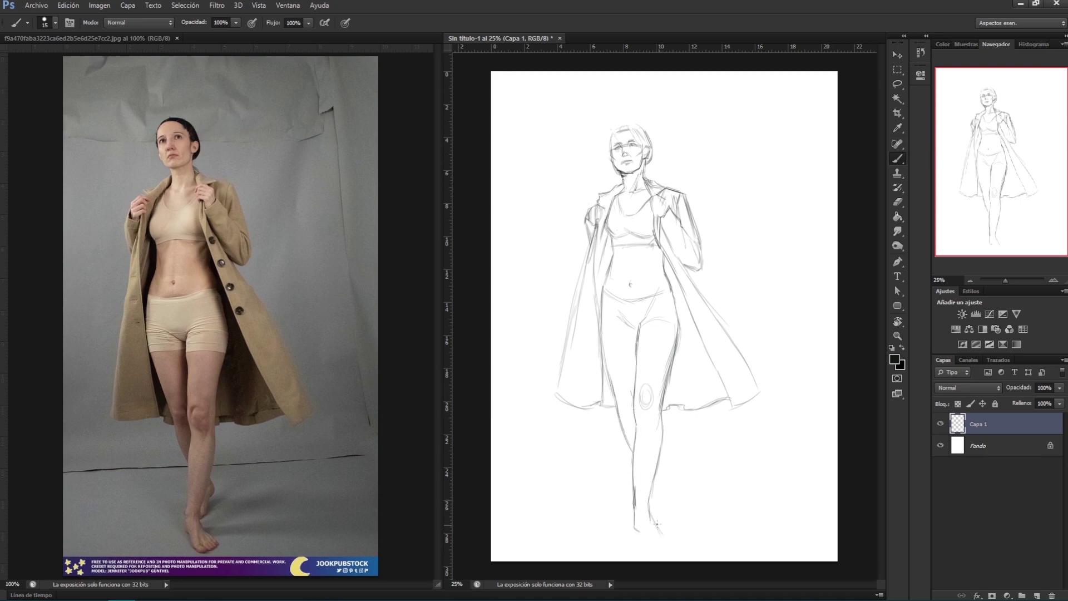
pyautogui.moveTo(644, 537); pyautogui.dragTo(668, 547)
# Step: Reselect the head with the Lasso, adjust its size and placement, and deselect it
pyautogui.click(895, 85)
pyautogui.hotkey('ctrl', 't')
pyautogui.moveTo(661, 84); pyautogui.dragTo(660, 103)
pyautogui.press('Return')
pyautogui.hotkey('ctrl', 'd')
pyautogui.press('b')
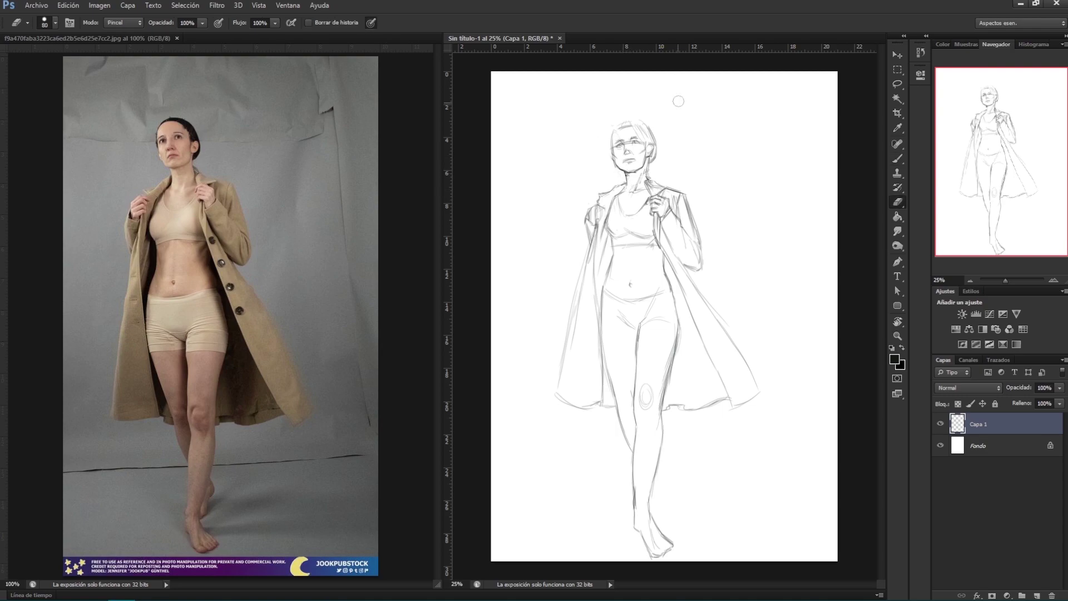
# Step: Sketch a high collar, long straight hair on both sides of the face and the crown of a hat
pyautogui.moveTo(624, 174)
pyautogui.mouseDown()
pyautogui.moveTo(644, 183)
pyautogui.moveTo(624, 230)
pyautogui.mouseUp()
pyautogui.moveTo(609, 128); pyautogui.dragTo(604, 190)
pyautogui.moveTo(658, 133); pyautogui.dragTo(665, 185)
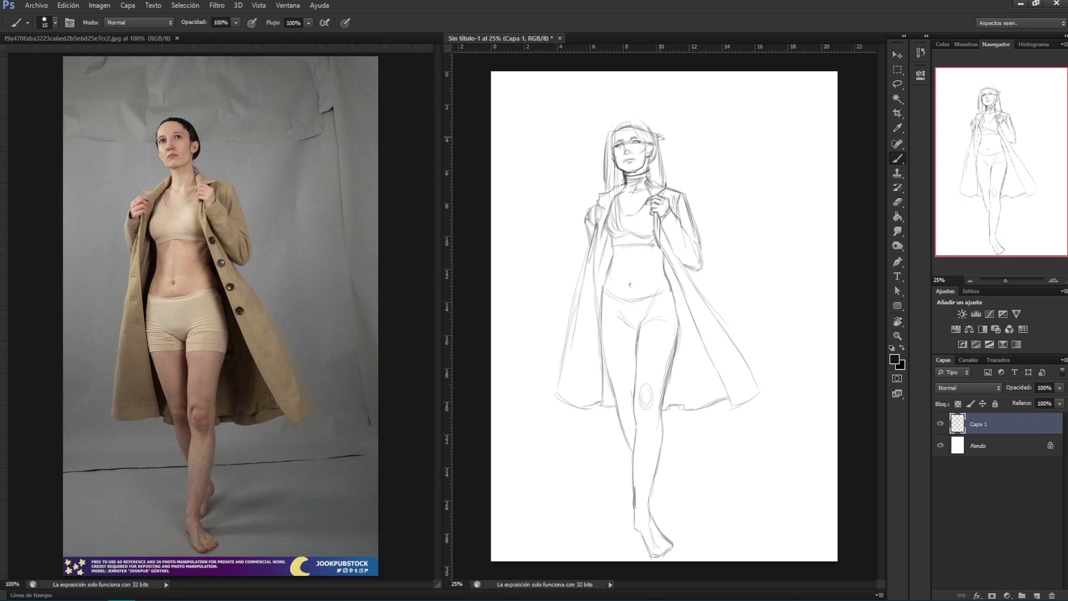
pyautogui.moveTo(654, 116); pyautogui.dragTo(677, 146)
pyautogui.moveTo(612, 122)
pyautogui.mouseDown()
pyautogui.moveTo(645, 107)
pyautogui.moveTo(647, 126)
pyautogui.mouseUp()
pyautogui.moveTo(611, 134)
pyautogui.mouseDown()
pyautogui.moveTo(606, 181)
pyautogui.moveTo(644, 232)
pyautogui.mouseUp()
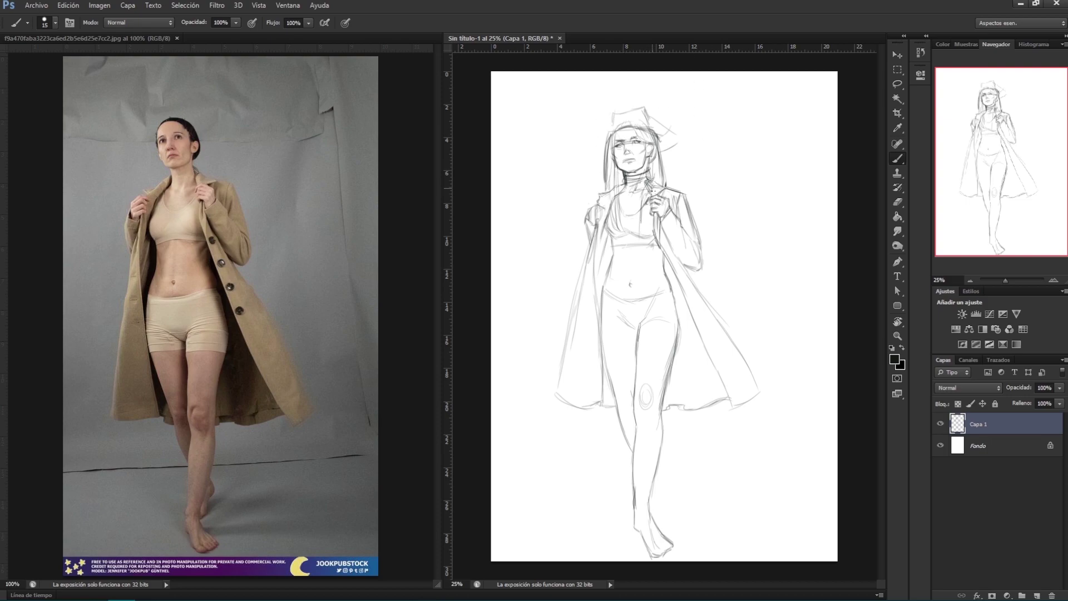
# Step: Sketch the blouse's vertical seams, the high waistband and the folds around the trousers' hips
pyautogui.moveTo(624, 185); pyautogui.dragTo(628, 255)
pyautogui.moveTo(636, 193)
pyautogui.mouseDown()
pyautogui.moveTo(637, 239)
pyautogui.moveTo(653, 247)
pyautogui.moveTo(624, 264)
pyautogui.mouseUp()
pyautogui.moveTo(653, 250)
pyautogui.mouseDown()
pyautogui.moveTo(661, 262)
pyautogui.moveTo(652, 260)
pyautogui.mouseUp()
pyautogui.moveTo(636, 260)
pyautogui.mouseDown()
pyautogui.moveTo(628, 254)
pyautogui.moveTo(630, 307)
pyautogui.moveTo(663, 307)
pyautogui.mouseUp()
pyautogui.moveTo(608, 307); pyautogui.dragTo(626, 320)
pyautogui.moveTo(638, 276); pyautogui.dragTo(655, 284)
pyautogui.moveTo(614, 267); pyautogui.dragTo(624, 273)
# Step: Sketch the trouser legs with folds at the knee and gathered cuffs above the ankle
pyautogui.moveTo(671, 370); pyautogui.dragTo(663, 422)
pyautogui.moveTo(641, 413); pyautogui.dragTo(658, 421)
pyautogui.moveTo(670, 411); pyautogui.dragTo(663, 451)
pyautogui.moveTo(635, 419); pyautogui.dragTo(629, 470)
pyautogui.moveTo(629, 473)
pyautogui.mouseDown()
pyautogui.moveTo(660, 482)
pyautogui.moveTo(648, 477)
pyautogui.mouseUp()
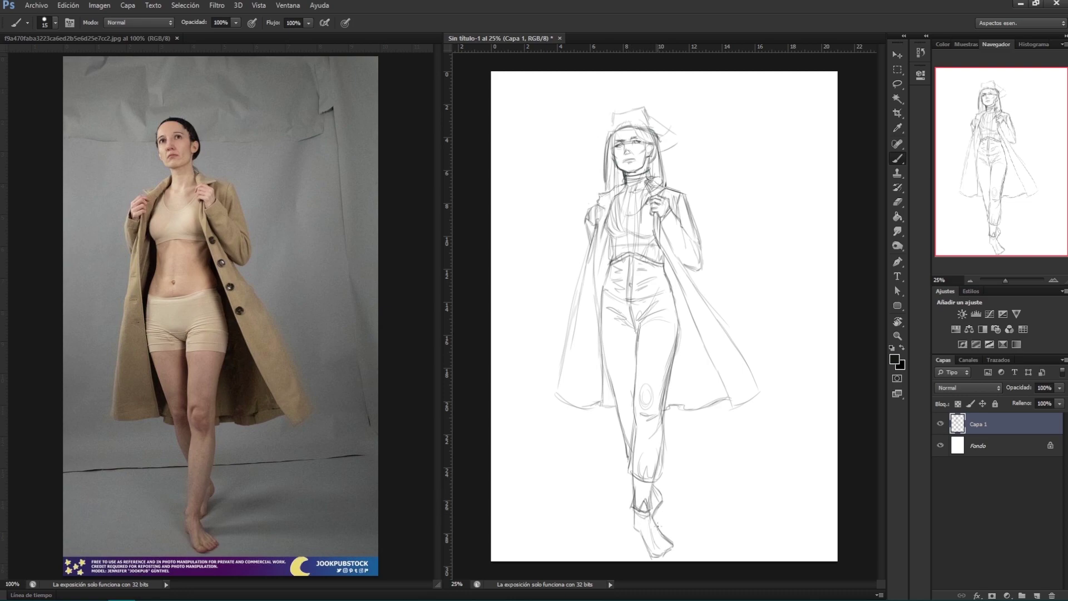
# Step: Sketch the hat's wide, pointed brim on both sides of the head
pyautogui.moveTo(612, 118); pyautogui.dragTo(565, 142)
pyautogui.moveTo(565, 143); pyautogui.dragTo(612, 163)
pyautogui.moveTo(656, 118); pyautogui.dragTo(694, 124)
pyautogui.moveTo(694, 124); pyautogui.dragTo(680, 144)
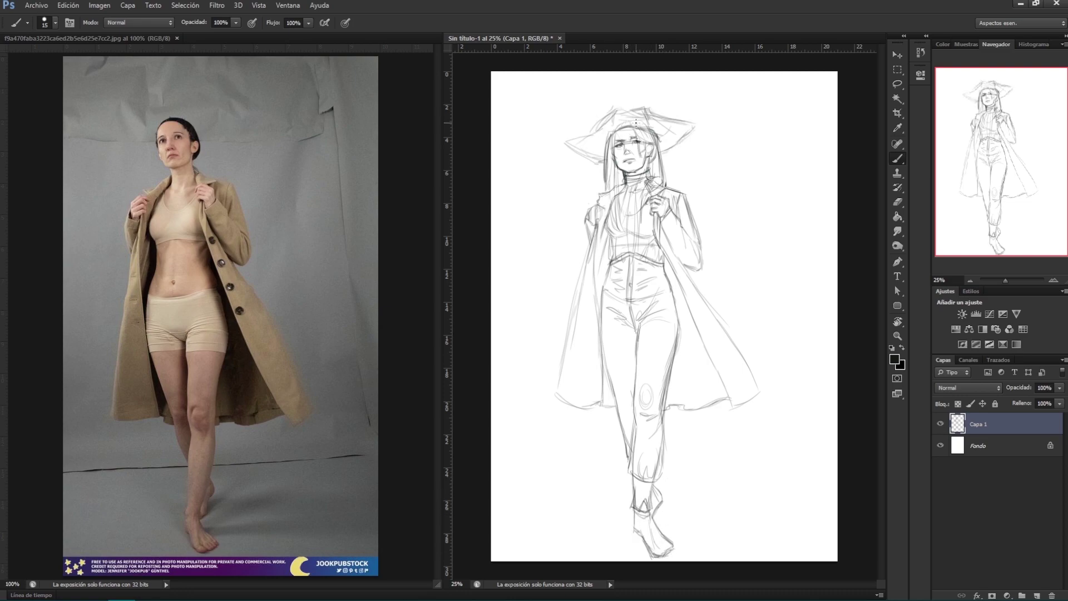
# Step: Enlarge the whole figure sketch so it fills more of the canvas
pyautogui.press('v')
pyautogui.moveTo(760, 105)
pyautogui.mouseDown()
pyautogui.moveTo(813, 92)
pyautogui.moveTo(792, 113)
pyautogui.mouseUp()
pyautogui.press('Return')
# Step: Extend the coat downward with a wide bottom band and a new wavy hem on both sides of the legs
pyautogui.press('b')
pyautogui.moveTo(790, 428)
pyautogui.mouseDown()
pyautogui.moveTo(812, 476)
pyautogui.moveTo(684, 501)
pyautogui.mouseUp()
pyautogui.moveTo(779, 490); pyautogui.dragTo(717, 503)
pyautogui.moveTo(567, 431); pyautogui.dragTo(553, 489)
pyautogui.moveTo(553, 489); pyautogui.dragTo(600, 510)
pyautogui.moveTo(614, 436); pyautogui.dragTo(617, 511)
pyautogui.moveTo(616, 509); pyautogui.dragTo(643, 506)
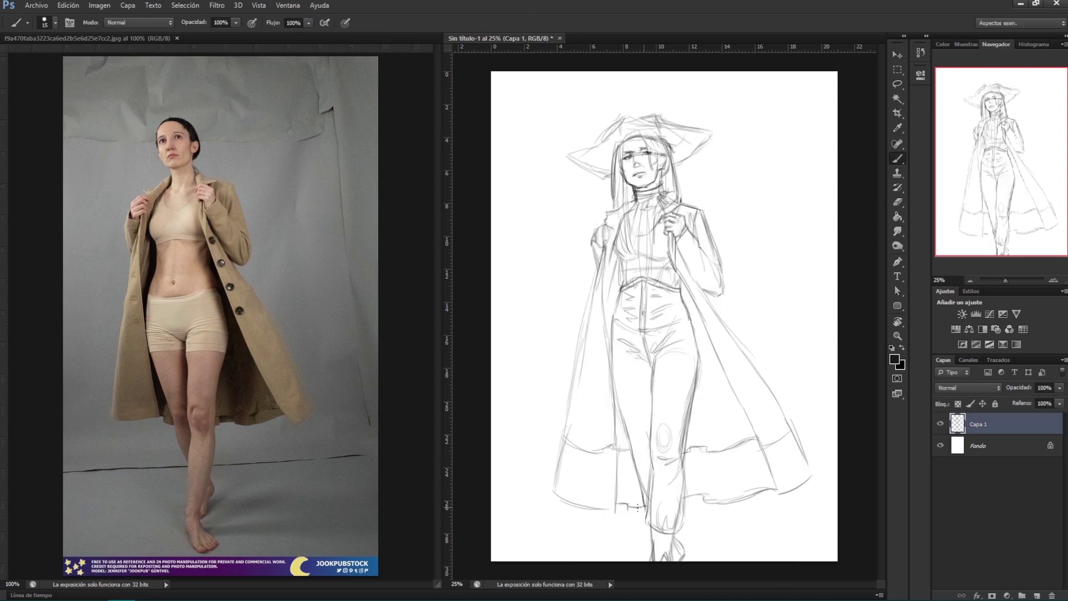
# Step: Add a new layer beneath the sketch layer and adjust the figure sketch's size
pyautogui.hotkey('ctrl', 'shift', 'alt', 'n')
pyautogui.hotkey('ctrl', '[')
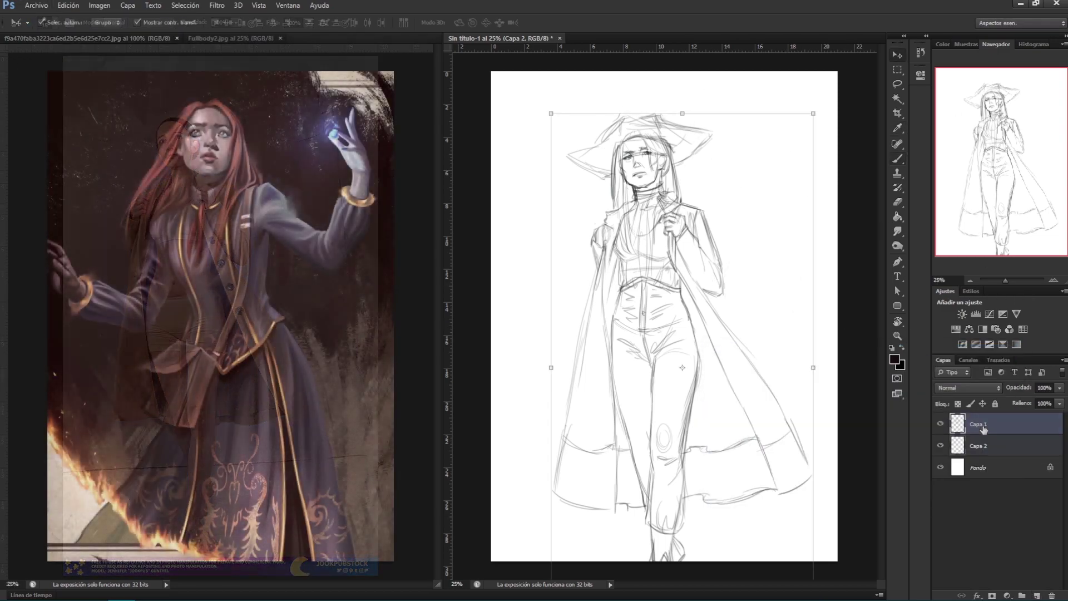
pyautogui.moveTo(739, 285); pyautogui.dragTo(783, 293)
pyautogui.press('b')
pyautogui.press('Return')
# Step: Name the sketch layer LA and cover Capa 2 with near-black red using a 370 px textured brush, leaving the upper right corner bare
pyautogui.click(55, 22)
pyautogui.press('Return')
pyautogui.click(979, 446)
pyautogui.moveTo(511, 100)
pyautogui.mouseDown()
pyautogui.moveTo(578, 211)
pyautogui.moveTo(684, 123)
pyautogui.moveTo(611, 223)
pyautogui.moveTo(584, 353)
pyautogui.moveTo(701, 100)
pyautogui.moveTo(789, 183)
pyautogui.moveTo(767, 312)
pyautogui.moveTo(612, 445)
pyautogui.moveTo(667, 556)
pyautogui.moveTo(806, 362)
pyautogui.moveTo(723, 289)
pyautogui.moveTo(751, 345)
pyautogui.mouseUp()
pyautogui.moveTo(708, 251); pyautogui.dragTo(801, 345)
pyautogui.keyDown('alt'); pyautogui.click(801, 345); pyautogui.keyUp('alt')
pyautogui.moveTo(801, 345)
pyautogui.mouseDown()
pyautogui.moveTo(834, 506)
pyautogui.moveTo(818, 389)
pyautogui.moveTo(775, 303)
pyautogui.moveTo(542, 417)
pyautogui.mouseUp()
pyautogui.keyDown('alt'); pyautogui.click(543, 417); pyautogui.keyUp('alt')
pyautogui.moveTo(740, 266)
pyautogui.mouseDown()
pyautogui.moveTo(806, 528)
pyautogui.moveTo(528, 311)
pyautogui.moveTo(522, 533)
pyautogui.moveTo(623, 550)
pyautogui.mouseUp()
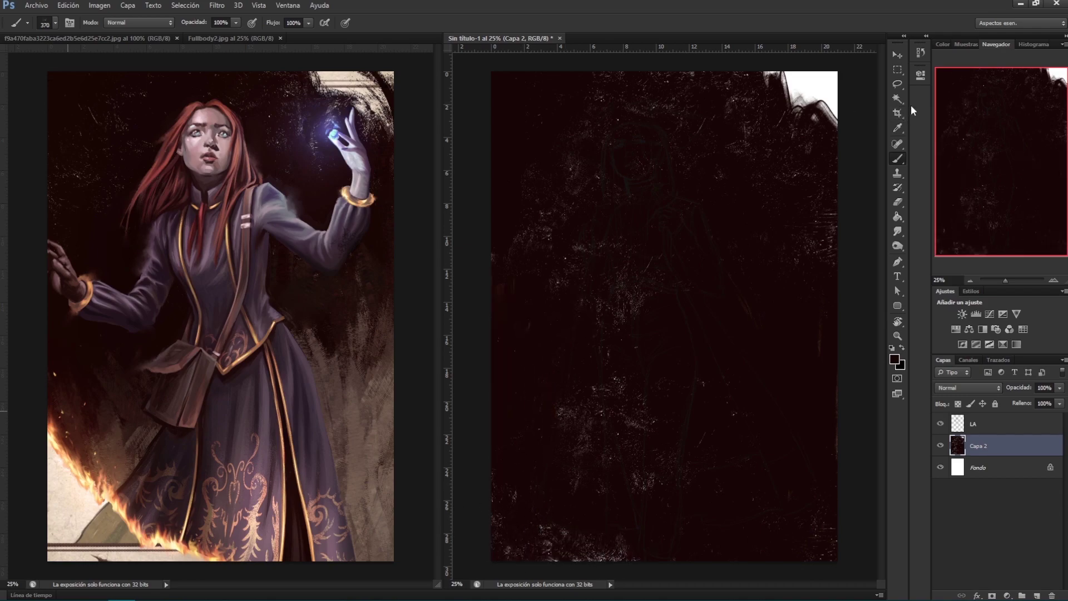
# Step: Paste the paper texture as a layer beneath Capa 2 and scale it to cover the canvas
pyautogui.hotkey('ctrl', 'v')
pyautogui.moveTo(994, 450); pyautogui.dragTo(994, 472)
pyautogui.click(940, 445)
pyautogui.hotkey('ctrl', 't')
pyautogui.moveTo(779, 323); pyautogui.dragTo(690, 384)
pyautogui.press('Return')
pyautogui.click(940, 445)
# Step: Add a layer mask to Capa 2 and mask the lower right corner to reveal the paper, undoing excess strokes
pyautogui.click(994, 445)
pyautogui.click(992, 595)
pyautogui.press('d')
pyautogui.press('b')
pyautogui.moveTo(824, 500)
pyautogui.mouseDown()
pyautogui.moveTo(740, 551)
pyautogui.moveTo(823, 444)
pyautogui.moveTo(723, 556)
pyautogui.mouseUp()
pyautogui.hotkey('ctrl', 'alt', 'z')
pyautogui.hotkey('ctrl', 'alt', 'z')
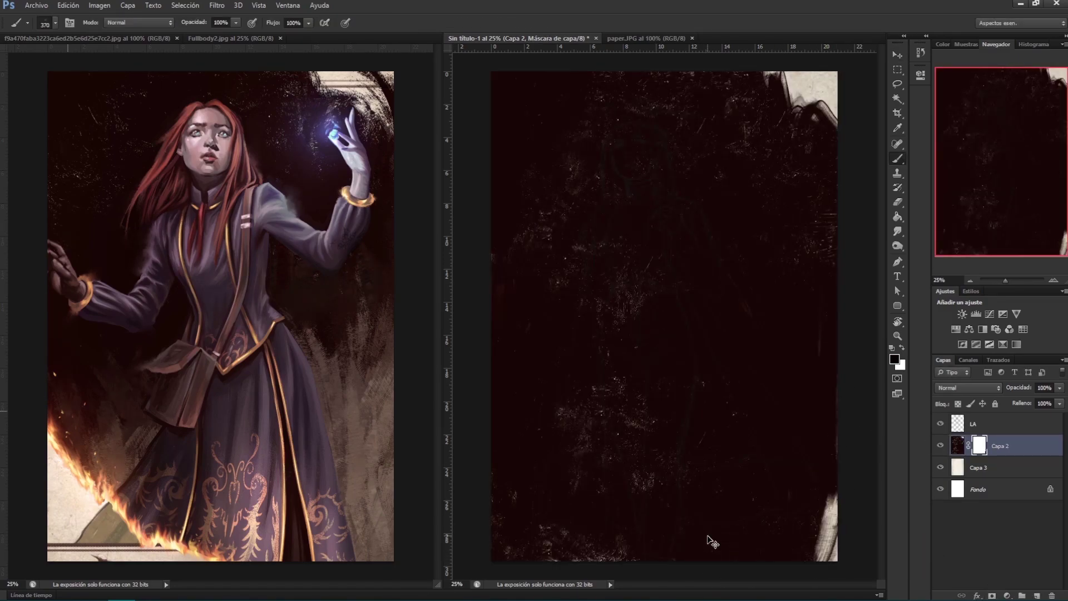
# Step: Lighten the lines of the LA sketch layer with Levels so they show against the dark background
pyautogui.click(940, 424)
pyautogui.click(979, 423)
pyautogui.hotkey('ctrl', 'l')
pyautogui.press('Return')
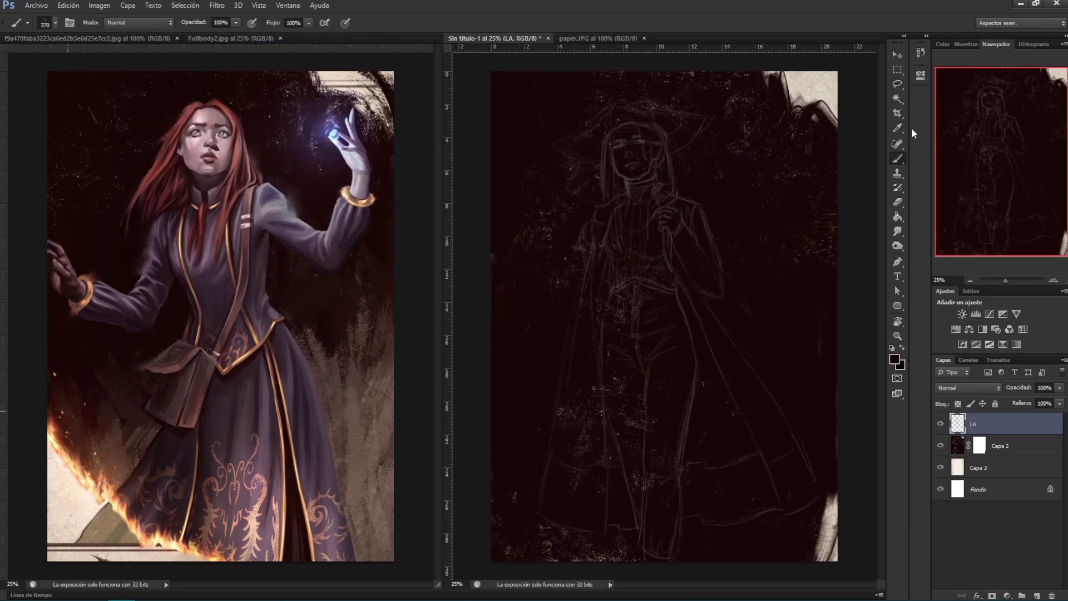
# Step: Add a new layer below LA and paint a first forehead highlight with an 80 px brush in a skin tone sampled from the Fullbody2 painting
pyautogui.hotkey('ctrl', 'shift', 'alt', 'n')
pyautogui.click(230, 38)
pyautogui.click(89, 38)
pyautogui.click(56, 22)
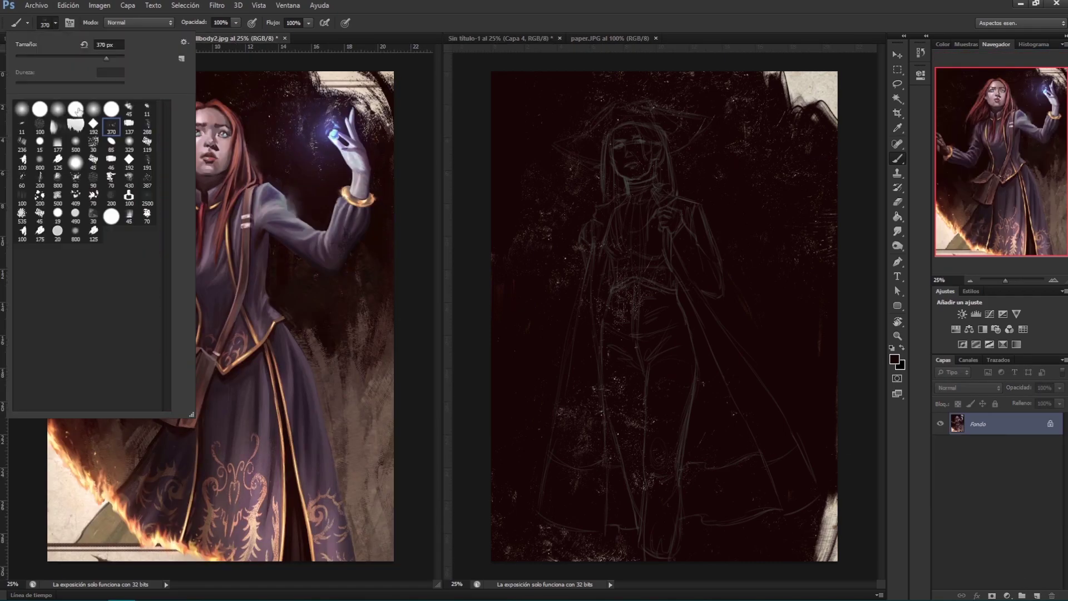
pyautogui.hotkey('ctrl', '[')
pyautogui.keyDown('alt'); pyautogui.click(215, 109); pyautogui.keyUp('alt')
pyautogui.click(619, 133)
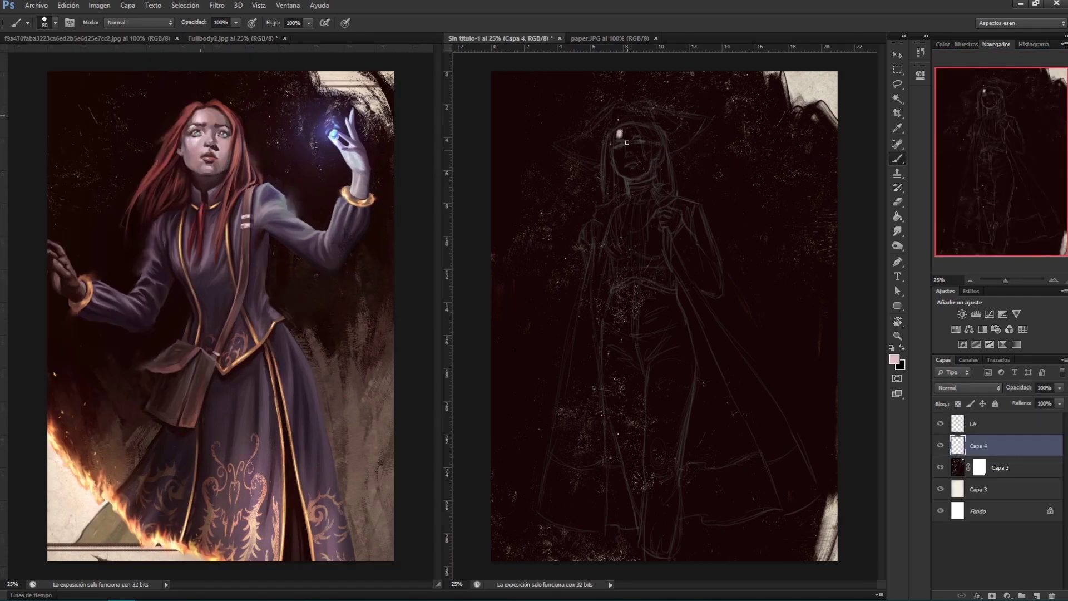
# Step: Block in the forehead, cheeks and nose with skin and shadow tones sampled from the Fullbody2 painting
pyautogui.click(231, 38)
pyautogui.click(629, 164)
pyautogui.click(89, 38)
pyautogui.click(624, 134)
pyautogui.keyDown('alt'); pyautogui.click(245, 119); pyautogui.keyUp('alt')
pyautogui.click(636, 131)
pyautogui.keyDown('alt'); pyautogui.click(216, 125); pyautogui.keyUp('alt')
pyautogui.keyDown('alt'); pyautogui.click(642, 132); pyautogui.keyUp('alt')
pyautogui.click(639, 150)
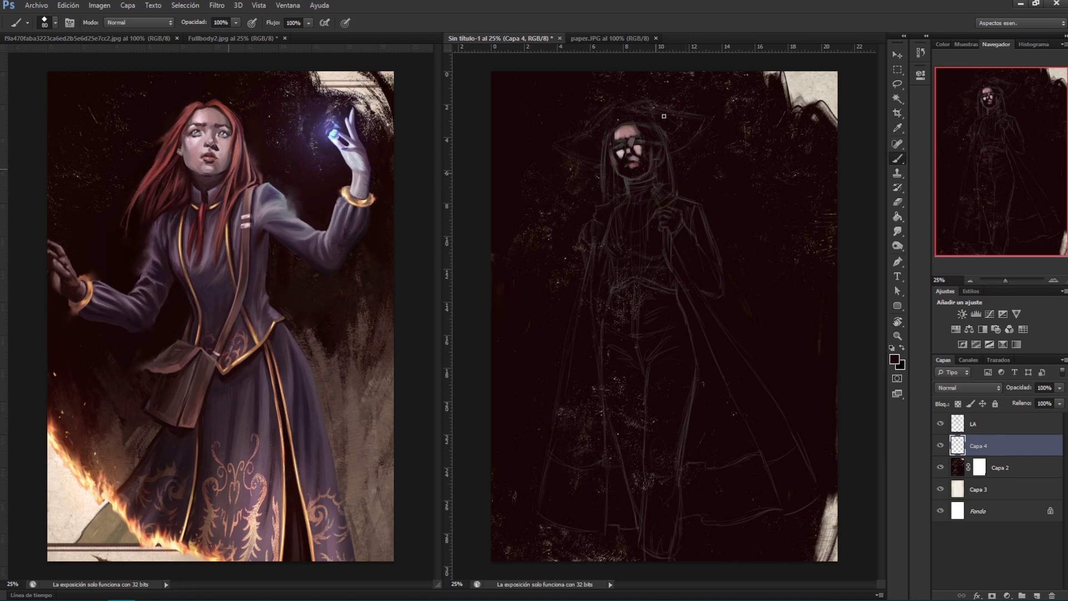
# Step: Bring up the coat reference photo and refine the nose and cheeks with light and shadow tones sampled from the painted face
pyautogui.hotkey('ctrl', 'Tab')
pyautogui.keyDown('alt'); pyautogui.click(624, 154); pyautogui.keyUp('alt')
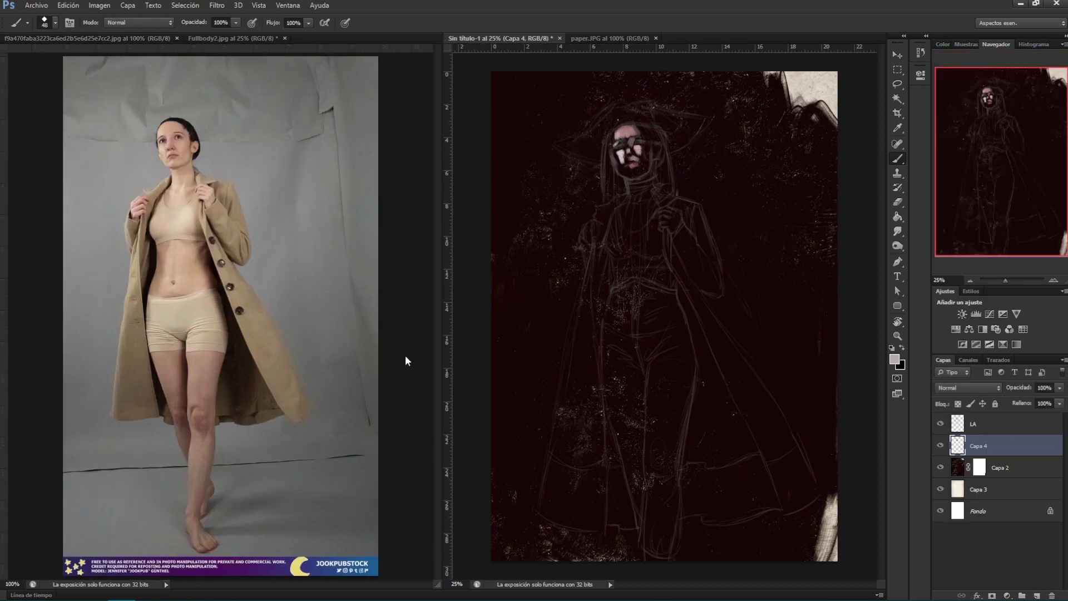
pyautogui.keyDown('alt'); pyautogui.click(608, 161); pyautogui.keyUp('alt')
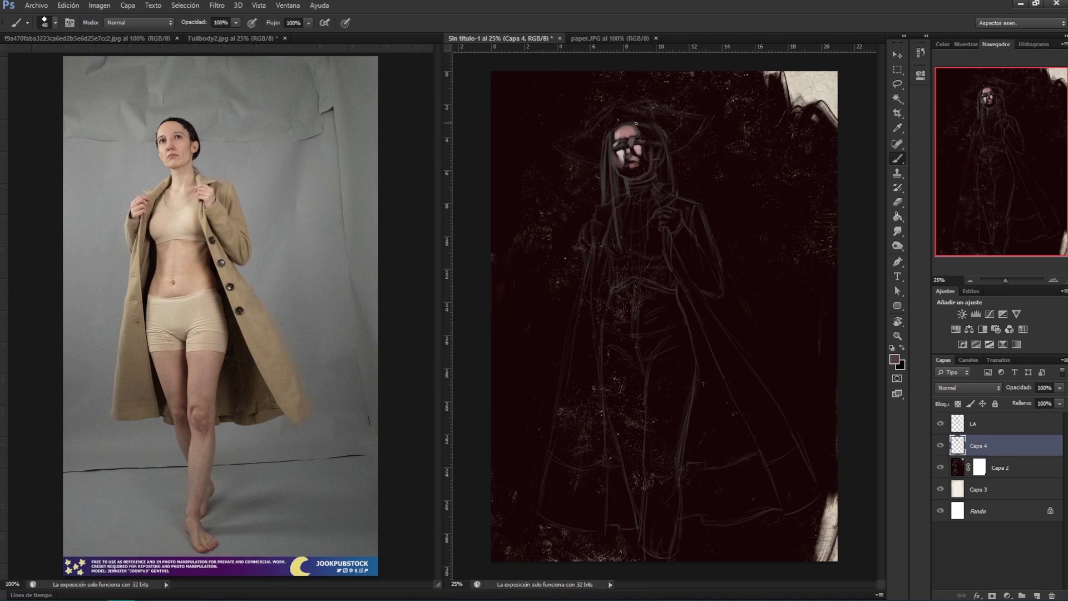
# Step: Add a new layer, outline the coat's left front panel with the lasso and start painting it olive
pyautogui.hotkey('ctrl', 'shift', 'alt', 'n')
pyautogui.press('l')
pyautogui.moveTo(595, 237); pyautogui.dragTo(608, 533)
pyautogui.click(535, 529)
pyautogui.click(595, 236)
pyautogui.press('b')
pyautogui.click(893, 358)
pyautogui.click(985, 364)
pyautogui.moveTo(590, 333); pyautogui.dragTo(638, 532)
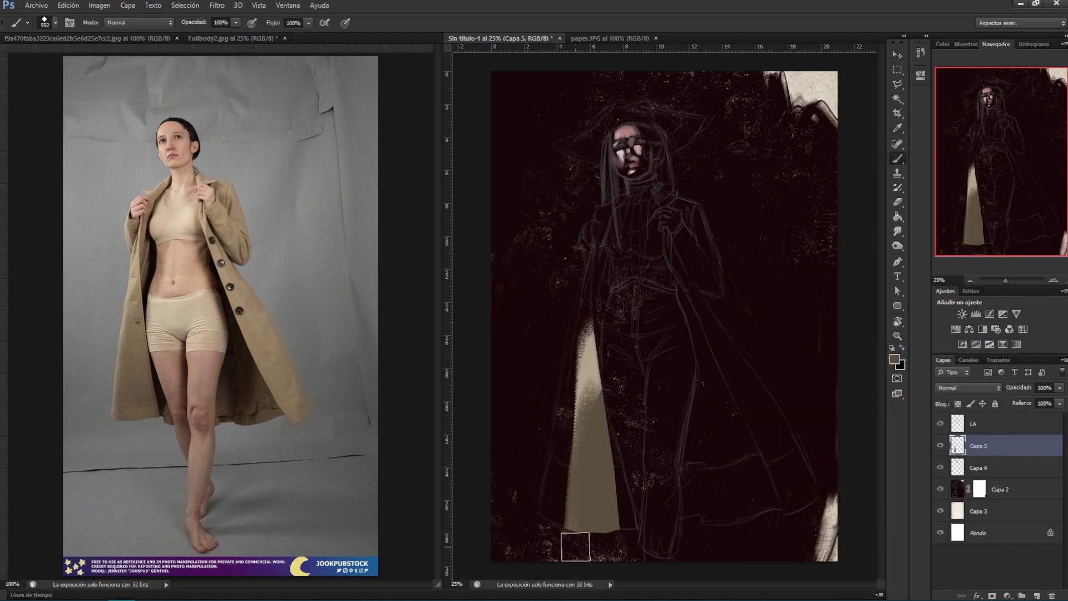
# Step: Finish filling the coat's left front panel and shade it softly with darker olive-brown tones
pyautogui.moveTo(589, 478); pyautogui.dragTo(573, 429)
pyautogui.moveTo(546, 381); pyautogui.dragTo(515, 558)
pyautogui.keyDown('alt'); pyautogui.rightClick(625, 406); pyautogui.keyUp('alt')
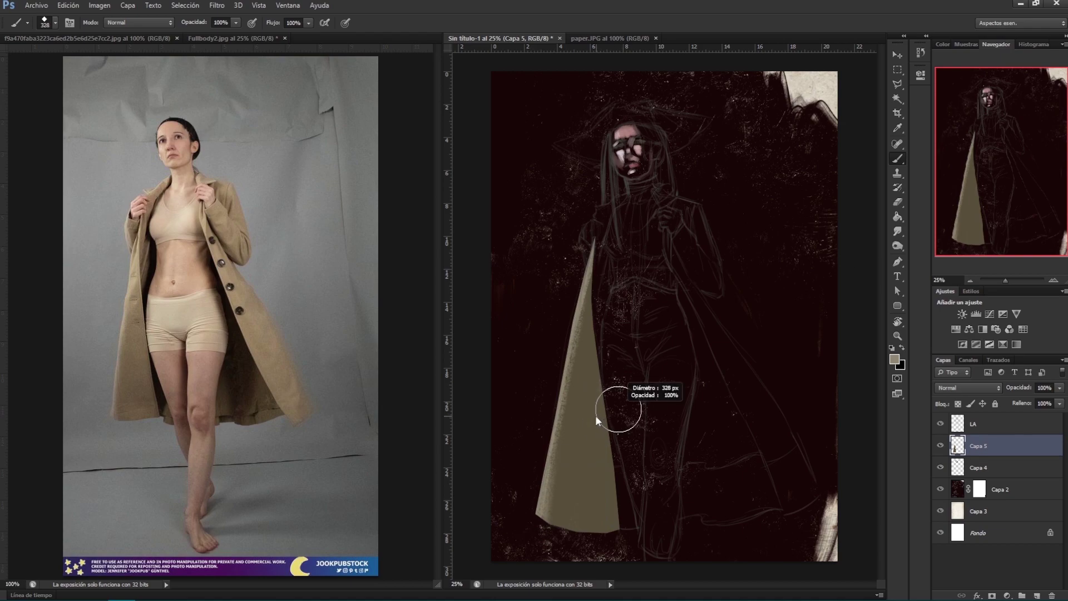
pyautogui.click(893, 359)
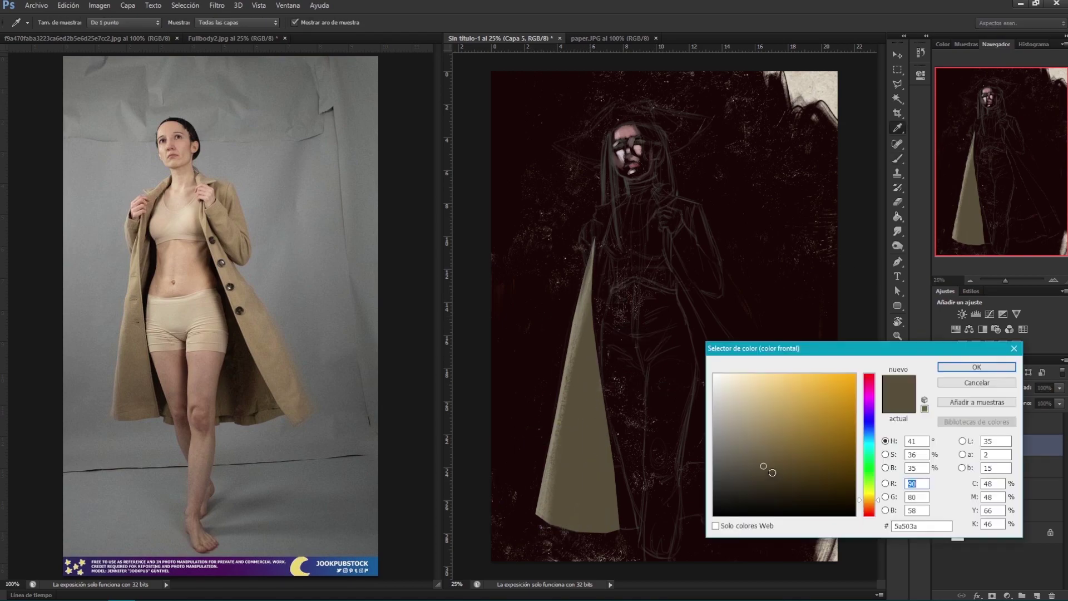
pyautogui.click(984, 352)
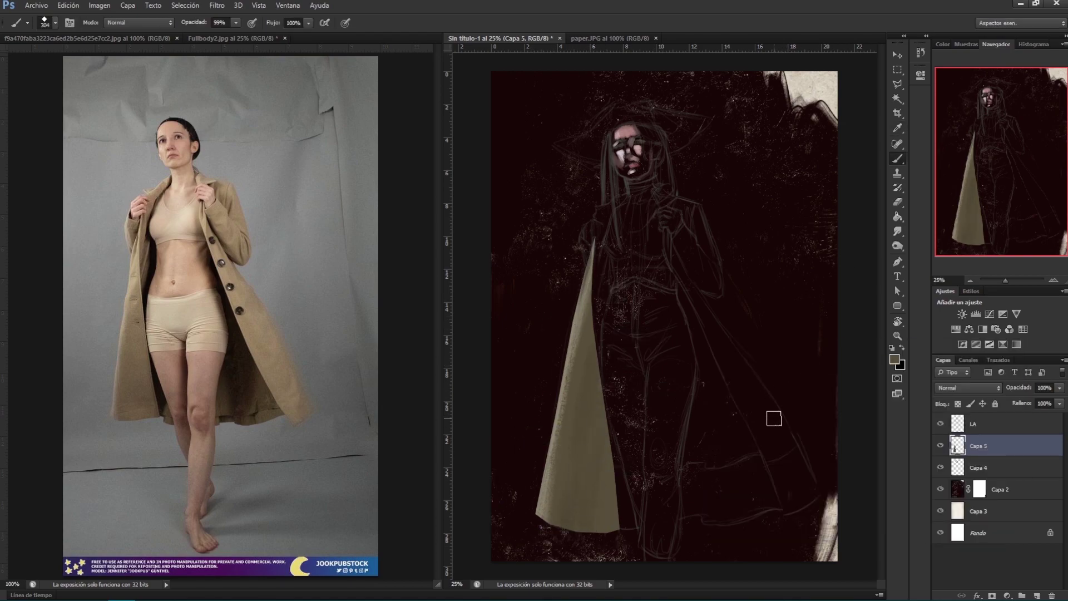
# Step: Outline the coat's left lapel and inner lining strip with a polygonal lasso selection running from the collar to the hem
pyautogui.press('l')
pyautogui.click(612, 211)
pyautogui.click(606, 244)
pyautogui.click(615, 256)
pyautogui.click(604, 325)
pyautogui.click(602, 367)
pyautogui.click(609, 426)
pyautogui.click(619, 528)
pyautogui.click(642, 528)
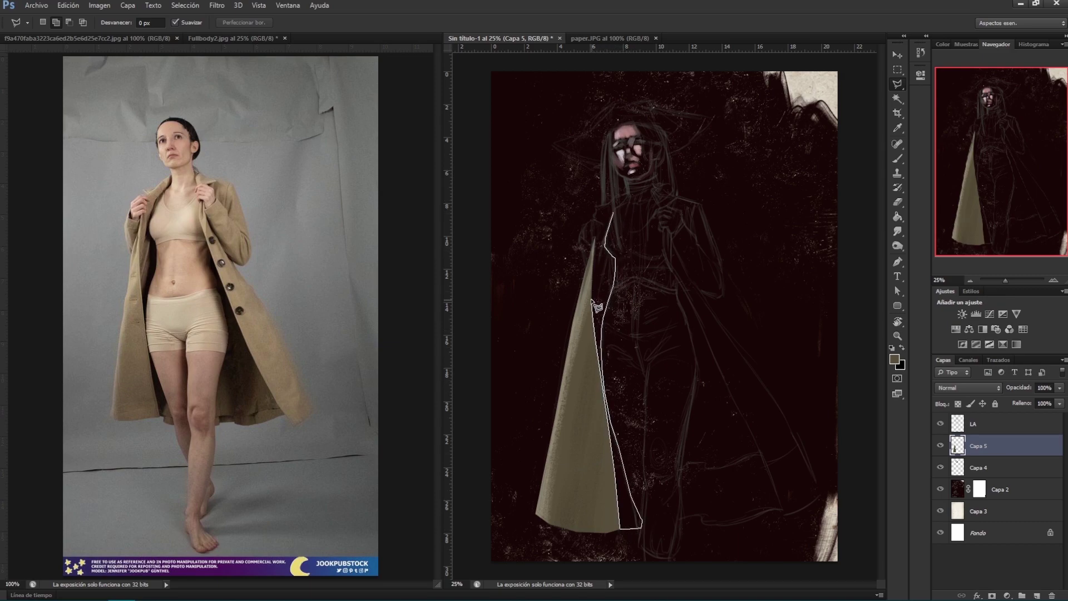
pyautogui.click(627, 193)
pyautogui.click(613, 212)
pyautogui.press('b')
pyautogui.hotkey('ctrl', 'd')
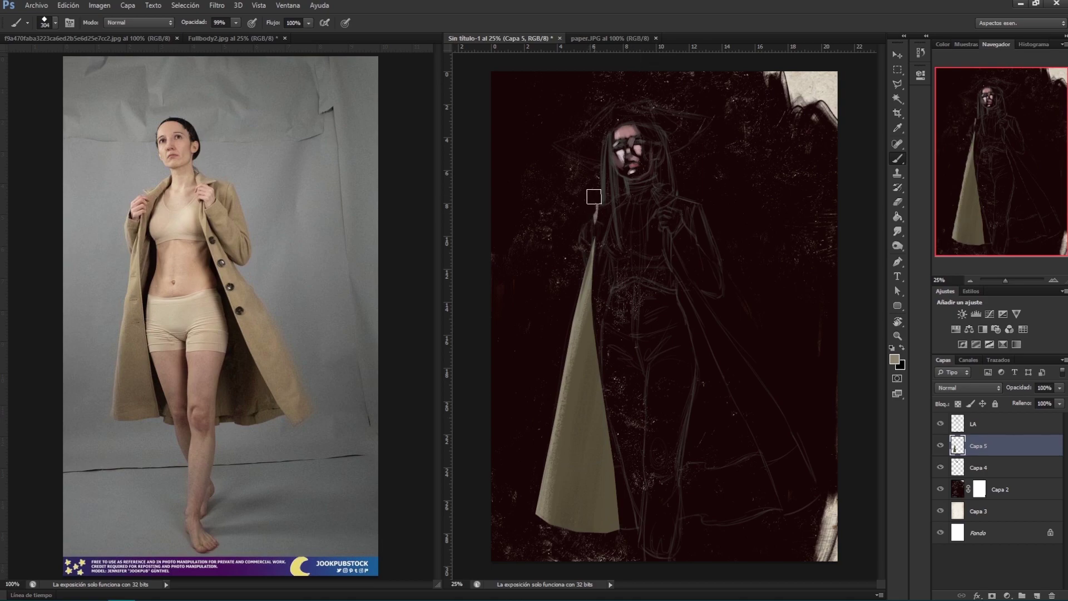
# Step: Paint the coat's left lapel in the olive coat tone with a smaller brush at 100% opacity
pyautogui.press('0')
pyautogui.press('[')
pyautogui.press('[')
pyautogui.press('[')
pyautogui.press('[')
pyautogui.press('[')
pyautogui.moveTo(592, 230)
pyautogui.mouseDown()
pyautogui.moveTo(595, 303)
pyautogui.moveTo(602, 281)
pyautogui.moveTo(612, 337)
pyautogui.mouseUp()
# Step: Shade the coat's left inner lining and the underside of the lapel with dark reddish-brown tones
pyautogui.keyDown('alt'); pyautogui.click(635, 516); pyautogui.keyUp('alt')
pyautogui.moveTo(635, 516); pyautogui.dragTo(638, 529)
pyautogui.keyDown('alt'); pyautogui.click(628, 489); pyautogui.keyUp('alt')
pyautogui.click(895, 359)
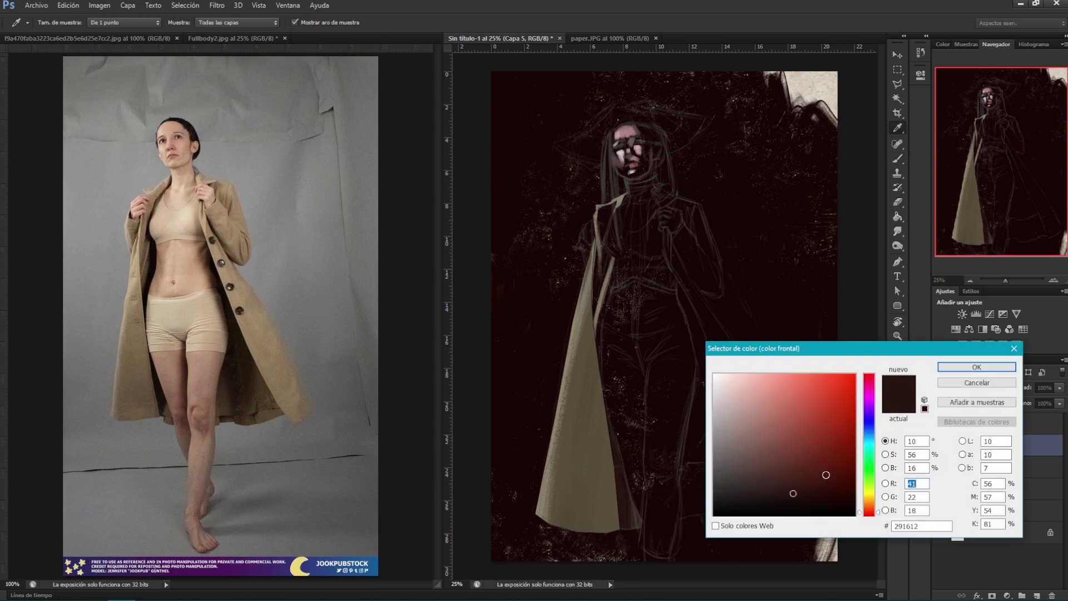
pyautogui.press('Return')
pyautogui.moveTo(613, 276); pyautogui.dragTo(602, 319)
pyautogui.keyDown('alt'); pyautogui.click(604, 267); pyautogui.keyUp('alt')
pyautogui.moveTo(599, 257); pyautogui.dragTo(597, 328)
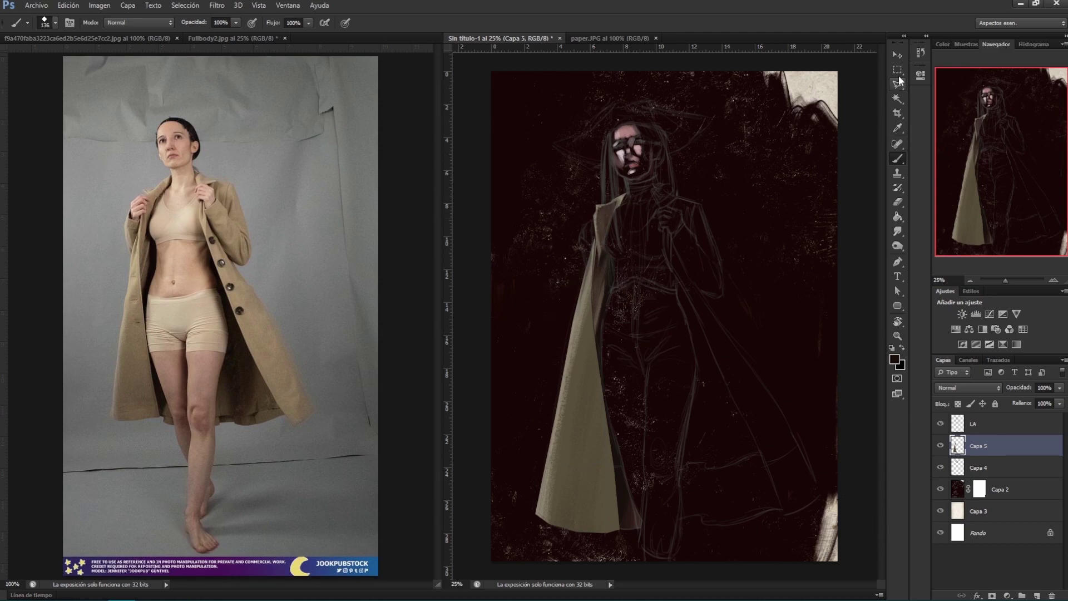
# Step: Select the small sleeve beside the left lapel and paint it with tones sampled from the coat
pyautogui.press('l')
pyautogui.click(594, 247)
pyautogui.click(584, 278)
pyautogui.click(579, 245)
pyautogui.click(586, 222)
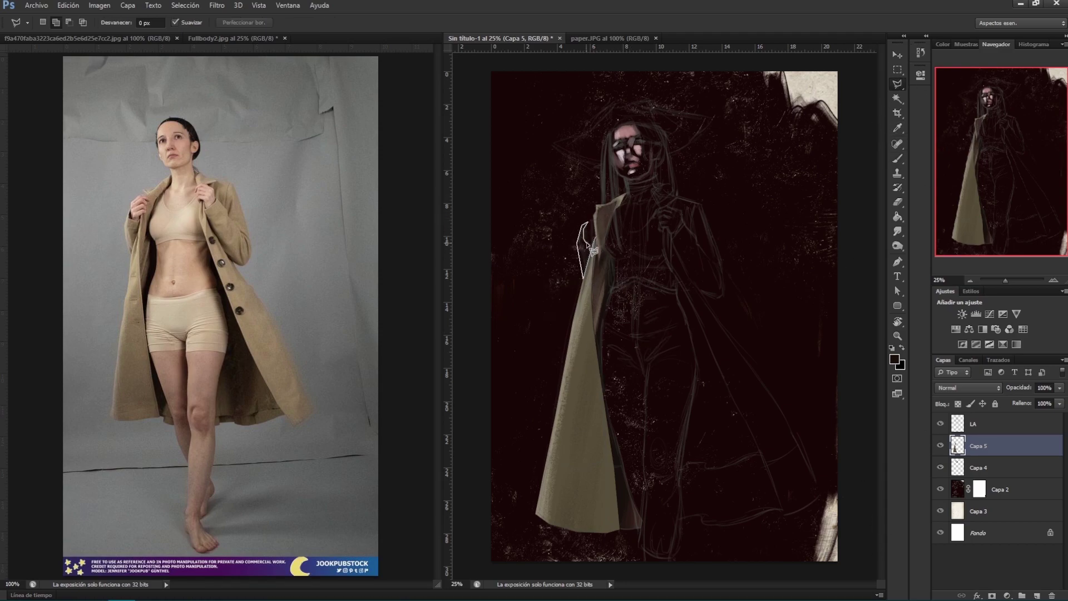
pyautogui.press('b')
pyautogui.keyDown('alt'); pyautogui.click(590, 234); pyautogui.keyUp('alt')
pyautogui.keyDown('alt'); pyautogui.click(591, 245); pyautogui.keyUp('alt')
pyautogui.keyDown('alt'); pyautogui.click(593, 241); pyautogui.keyUp('alt')
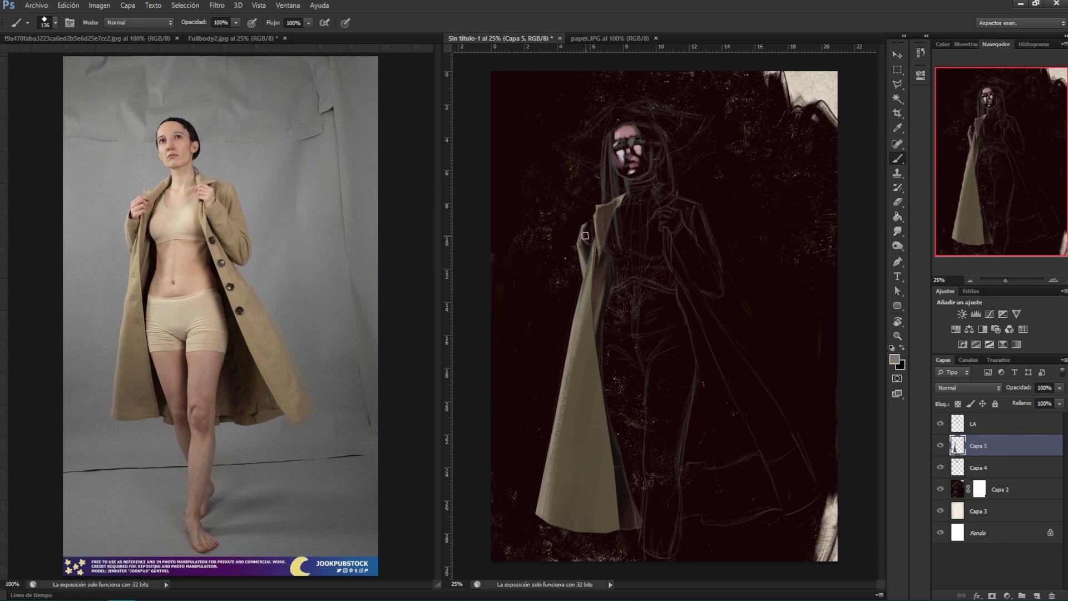
# Step: Select the coat's right front panel and paint it olive, darkening towards the hem and near the hand
pyautogui.press('l')
pyautogui.click(663, 226)
pyautogui.click(786, 515)
pyautogui.click(827, 491)
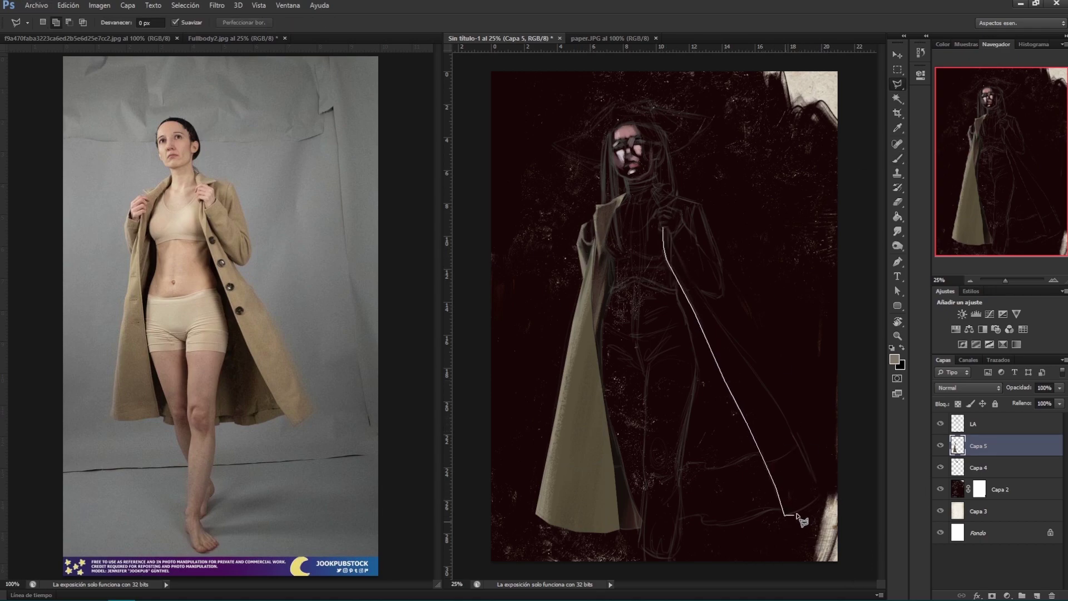
pyautogui.click(663, 227)
pyautogui.press('b')
pyautogui.moveTo(720, 367)
pyautogui.mouseDown()
pyautogui.moveTo(666, 227)
pyautogui.moveTo(778, 468)
pyautogui.mouseUp()
pyautogui.moveTo(791, 517)
pyautogui.mouseDown()
pyautogui.moveTo(766, 400)
pyautogui.moveTo(815, 462)
pyautogui.moveTo(770, 418)
pyautogui.moveTo(794, 515)
pyautogui.mouseUp()
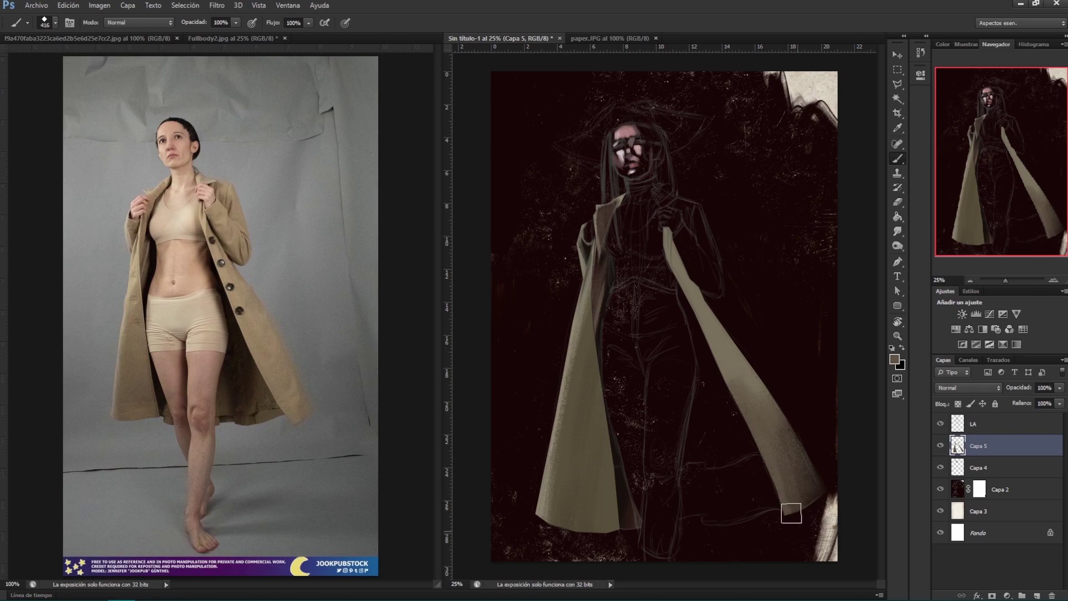
pyautogui.hotkey('ctrl', 'h')
pyautogui.keyDown('alt'); pyautogui.click(679, 203); pyautogui.keyUp('alt')
pyautogui.keyDown('alt'); pyautogui.click(676, 268); pyautogui.keyUp('alt')
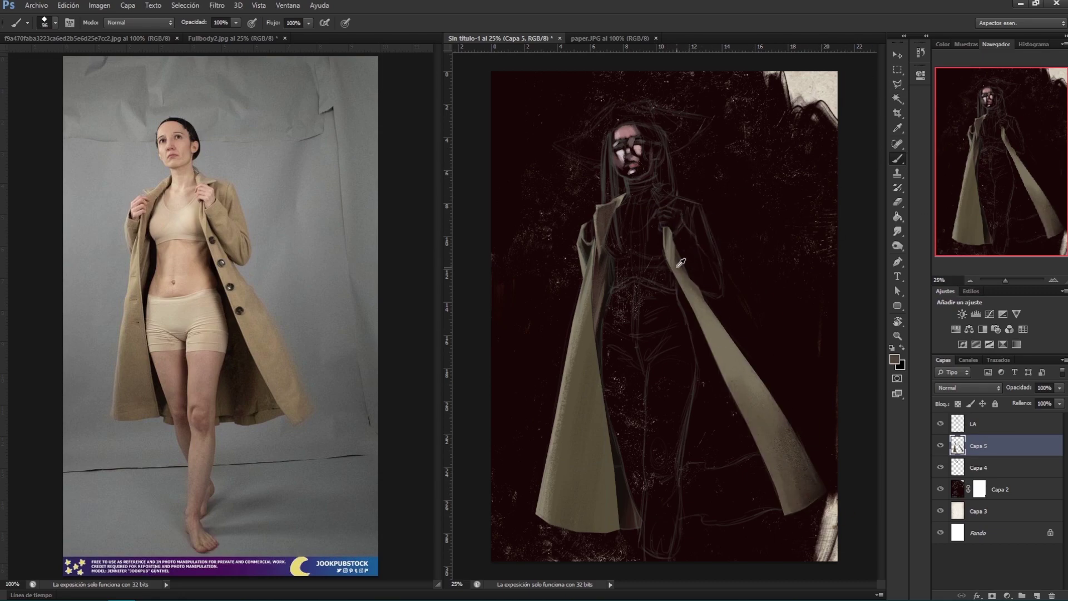
# Step: Select the coat's right inner lining down to the hem and paint it dark brown with a lighter band near the bottom
pyautogui.press('l')
pyautogui.click(677, 278)
pyautogui.click(677, 300)
pyautogui.click(697, 365)
pyautogui.click(682, 462)
pyautogui.click(681, 516)
pyautogui.click(702, 523)
pyautogui.click(746, 518)
pyautogui.click(782, 509)
pyautogui.doubleClick(723, 372)
pyautogui.press('b')
pyautogui.hotkey('ctrl', 'h')
pyautogui.moveTo(683, 273)
pyautogui.mouseDown()
pyautogui.moveTo(695, 375)
pyautogui.moveTo(746, 467)
pyautogui.mouseUp()
# Step: Rename the coat layer as Capa
pyautogui.doubleClick(978, 445)
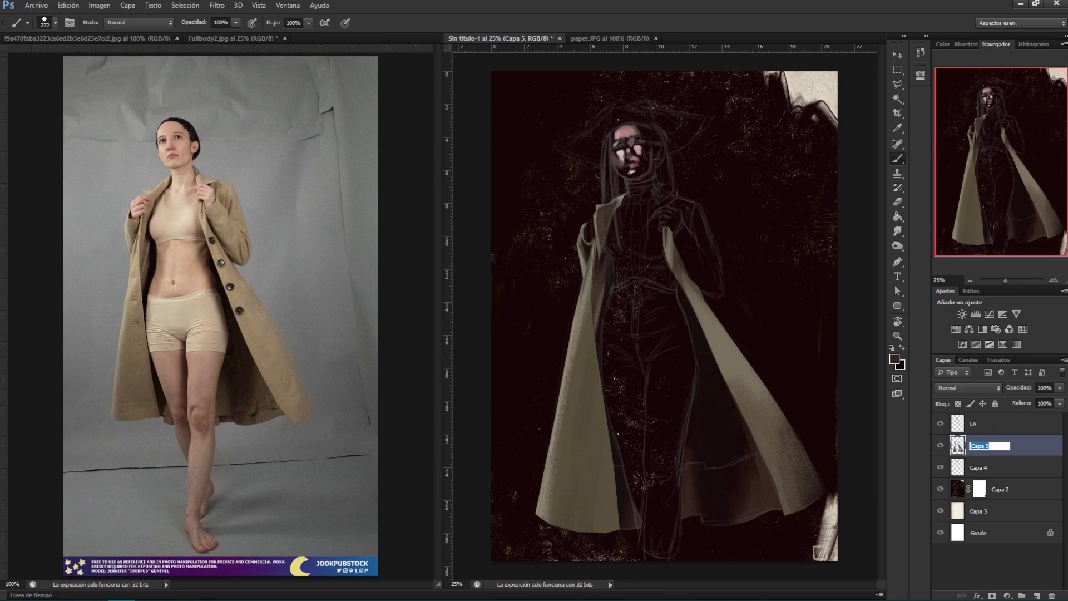
pyautogui.write('Capa')
pyautogui.press('Return')
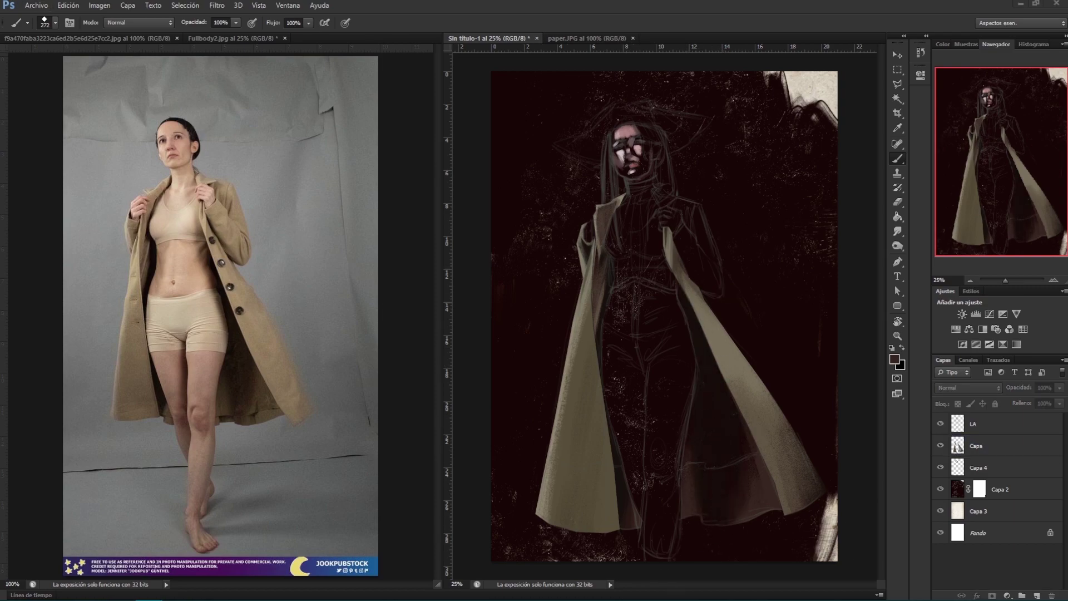
# Step: Select the coat's right lapel beside the neck and paint it with the sampled olive tone
pyautogui.click(897, 84)
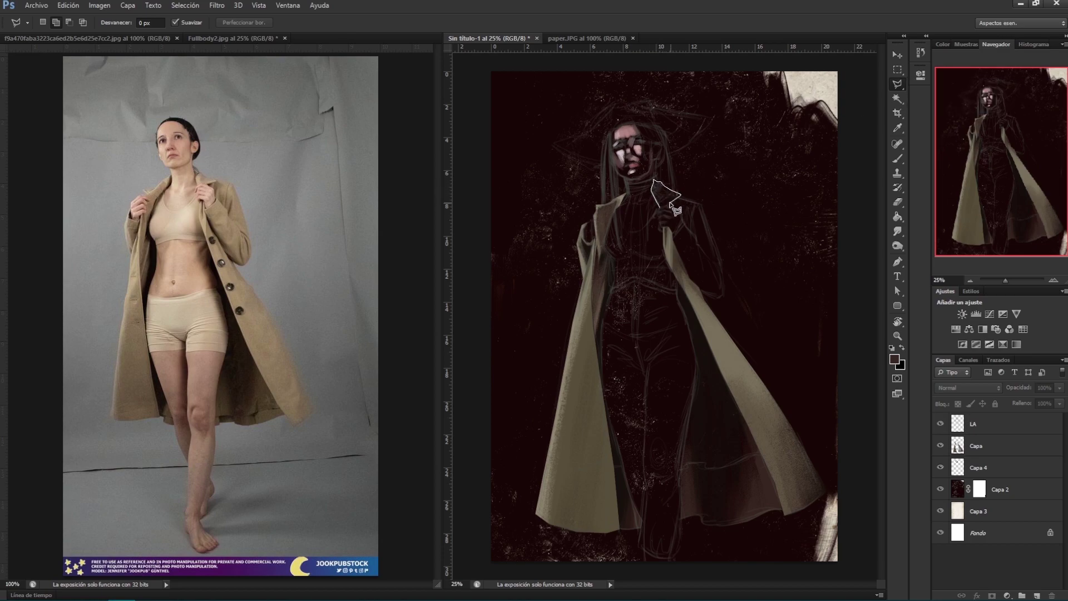
pyautogui.press('b')
pyautogui.keyDown('alt'); pyautogui.click(661, 196); pyautogui.keyUp('alt')
# Step: Outline the right sleeve from shoulder to elbow and paint its olive highlights, leaving dark folds between them
pyautogui.press('l')
pyautogui.click(678, 196)
pyautogui.click(702, 203)
pyautogui.click(723, 267)
pyautogui.click(725, 295)
pyautogui.click(717, 298)
pyautogui.click(700, 291)
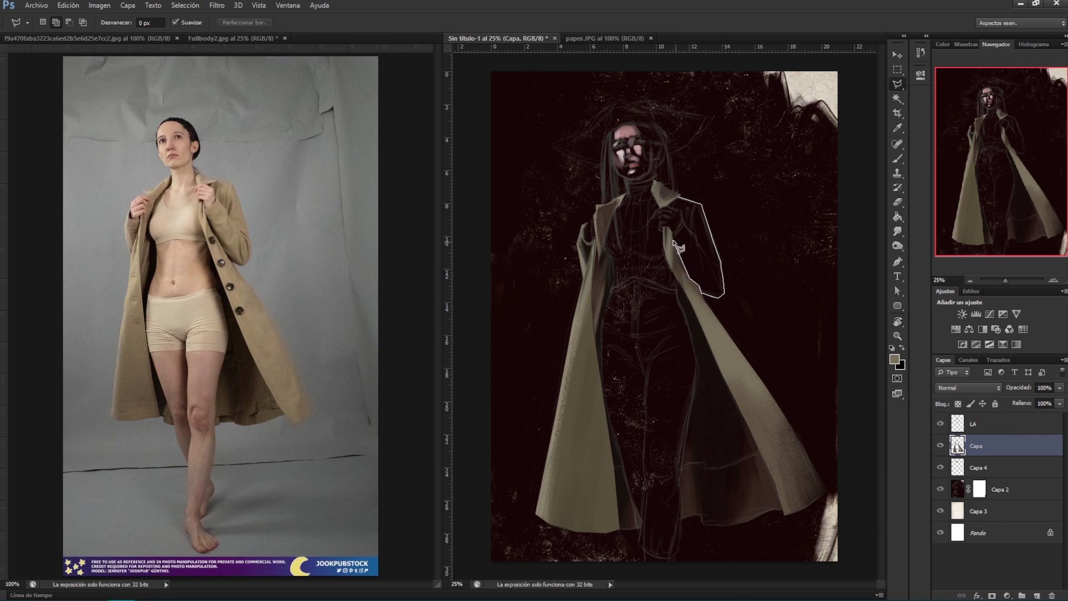
pyautogui.press('Escape')
pyautogui.press('b')
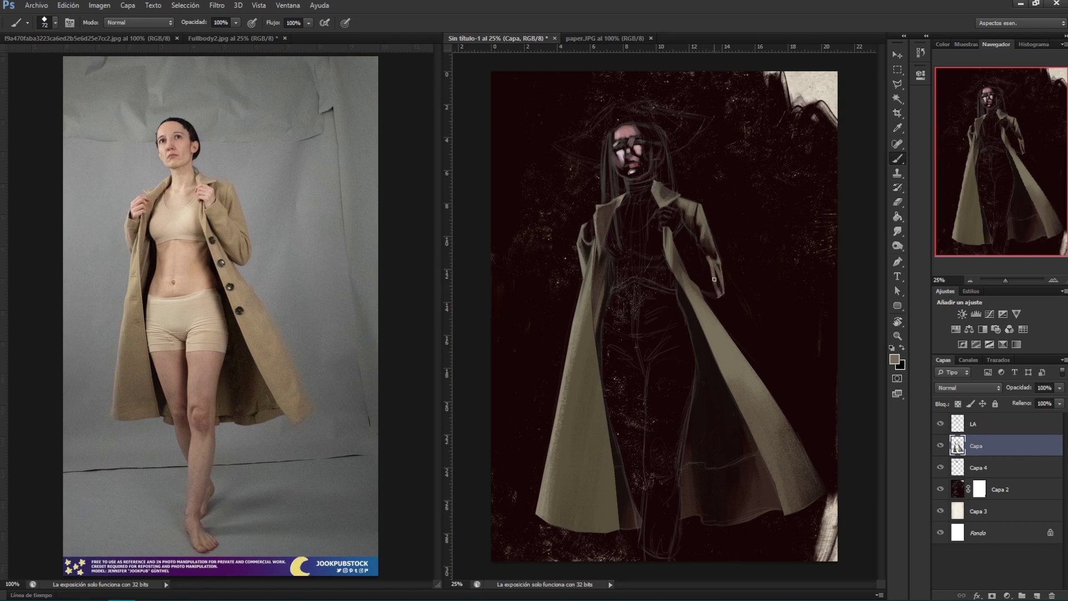
pyautogui.moveTo(680, 234); pyautogui.dragTo(706, 263)
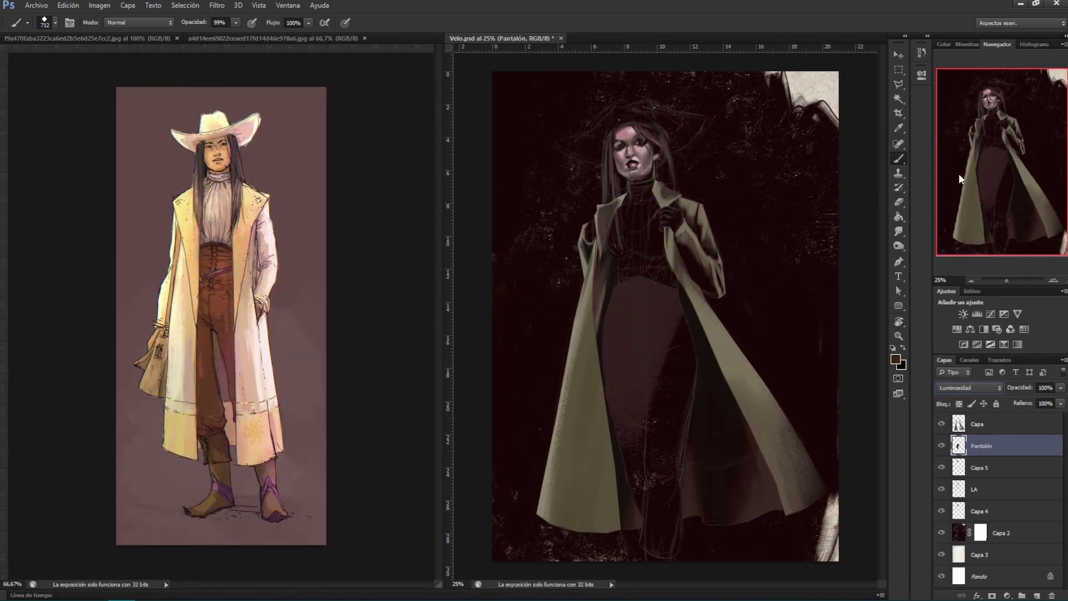
# Step: Fill the trousers with dark brown and paint the first hip and crotch shadows on a new clipped layer set to Multiplicar
pyautogui.moveTo(656, 334); pyautogui.dragTo(668, 488)
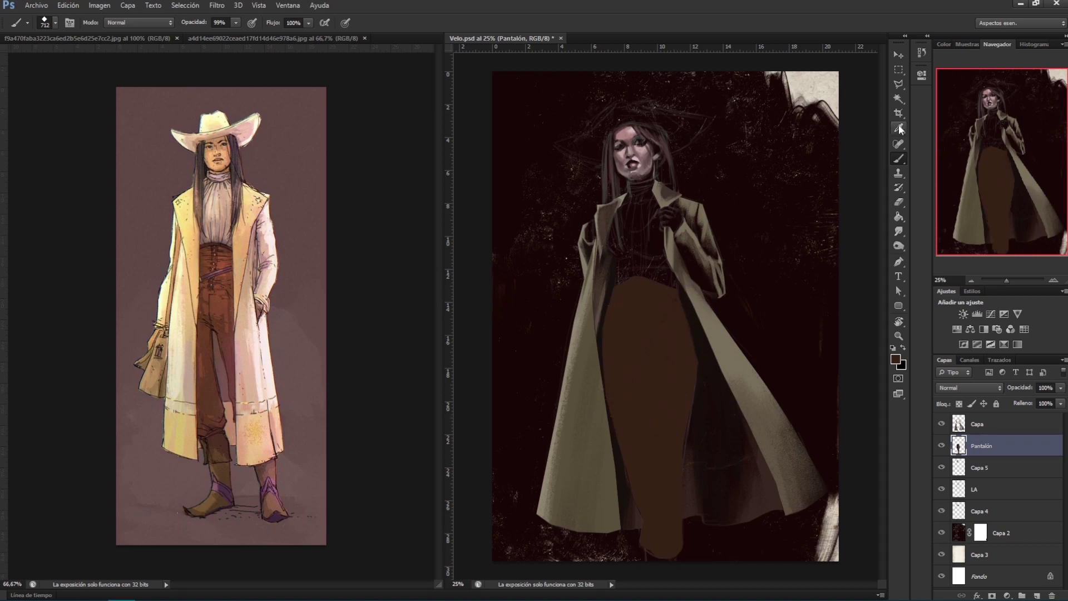
pyautogui.click(1035, 595)
pyautogui.hotkey('ctrl', 'alt', 'g')
pyautogui.hotkey('shift', 'alt', 'm')
pyautogui.press('[')
pyautogui.press('[')
pyautogui.press('[')
pyautogui.press('[')
pyautogui.press('[')
pyautogui.press('[')
pyautogui.press('[')
pyautogui.press('[')
pyautogui.press('0')
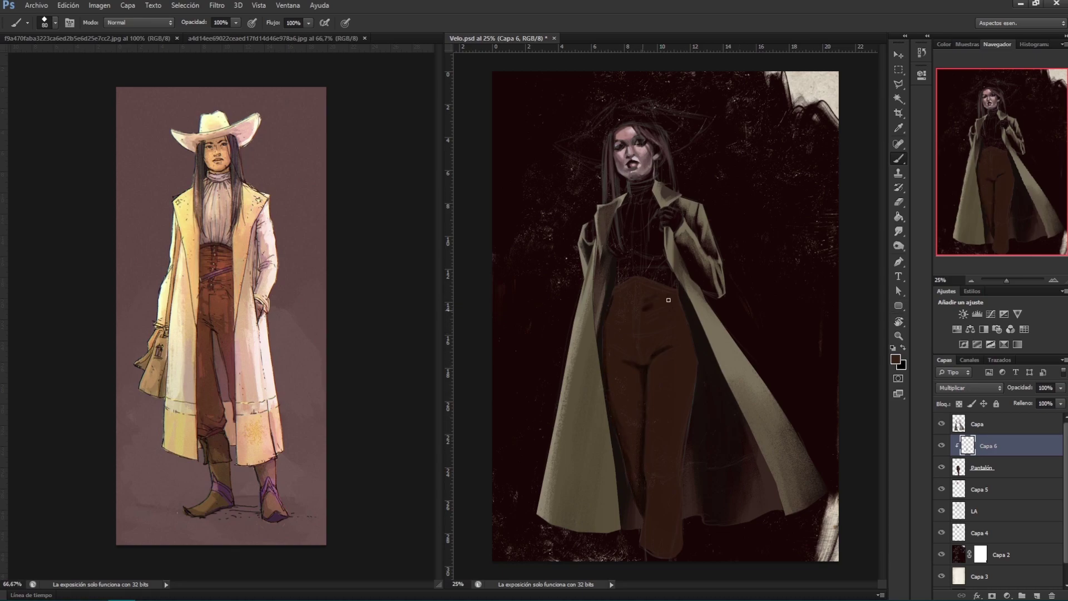
# Step: Add waist folds and side shadows to the trousers and darken them with a 49% opacity gradient on the clipped layer
pyautogui.moveTo(697, 302); pyautogui.dragTo(680, 427)
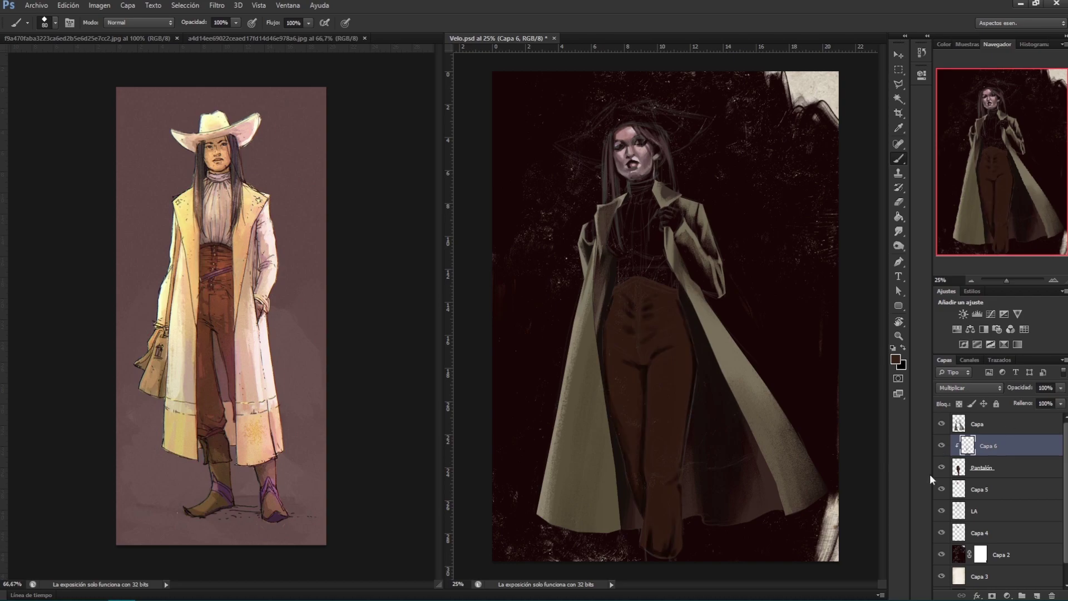
pyautogui.rightClick(898, 217)
pyautogui.click(929, 216)
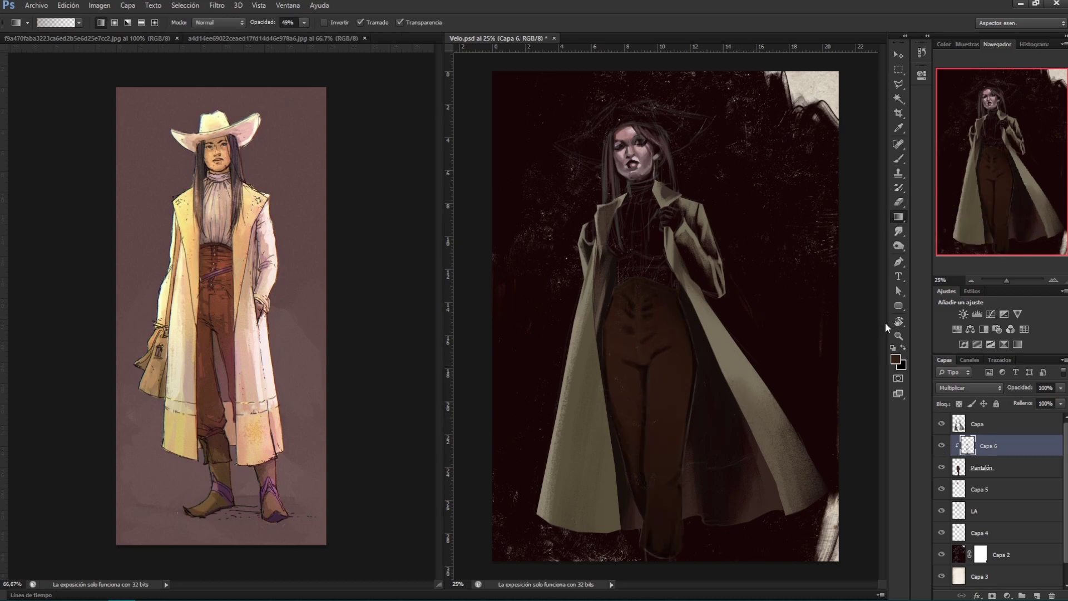
# Step: Add a layer named Blusa, outline the torso with the lasso and paint it in a mauve tone sampled from the face
pyautogui.hotkey('ctrl', 'shift', 'alt', 'n')
pyautogui.doubleClick(979, 446)
pyautogui.write('Blusa')
pyautogui.press('Return')
pyautogui.click(895, 84)
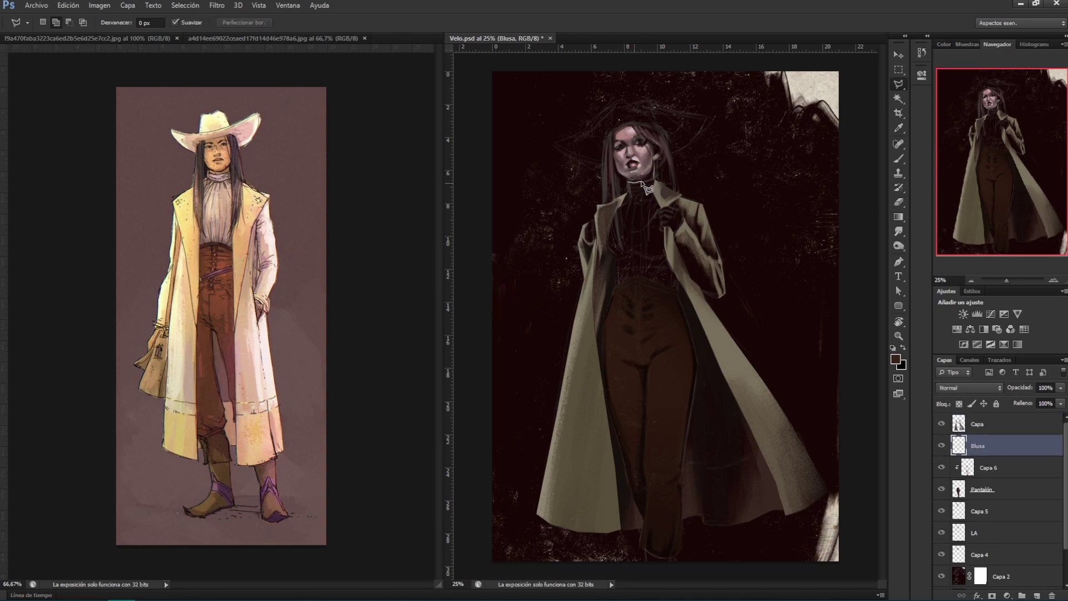
pyautogui.moveTo(664, 209)
pyautogui.mouseDown()
pyautogui.moveTo(615, 285)
pyautogui.moveTo(616, 205)
pyautogui.moveTo(627, 182)
pyautogui.moveTo(645, 266)
pyautogui.moveTo(662, 233)
pyautogui.moveTo(640, 278)
pyautogui.mouseUp()
pyautogui.press('b')
pyautogui.keyDown('alt'); pyautogui.click(631, 153); pyautogui.keyUp('alt')
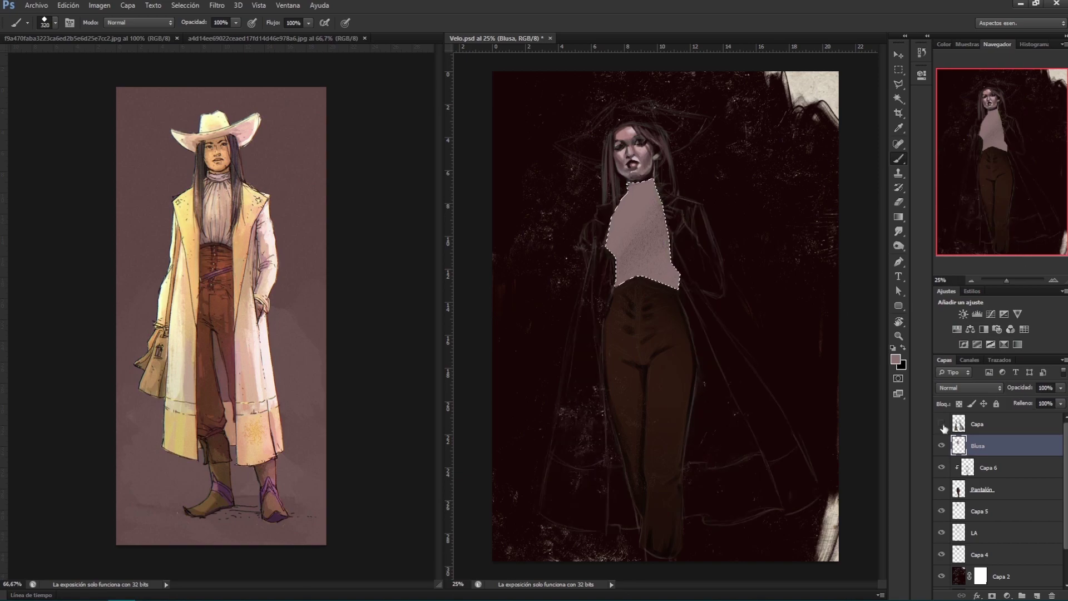
# Step: Show the coat again, deselect, and enlarge and skew the blouse with Free Transform to fit the torso
pyautogui.hotkey('alt', ']')
pyautogui.press('e')
pyautogui.press('b')
pyautogui.hotkey('ctrl', 'd')
pyautogui.keyDown('ctrl'); pyautogui.click(646, 233); pyautogui.keyUp('ctrl')
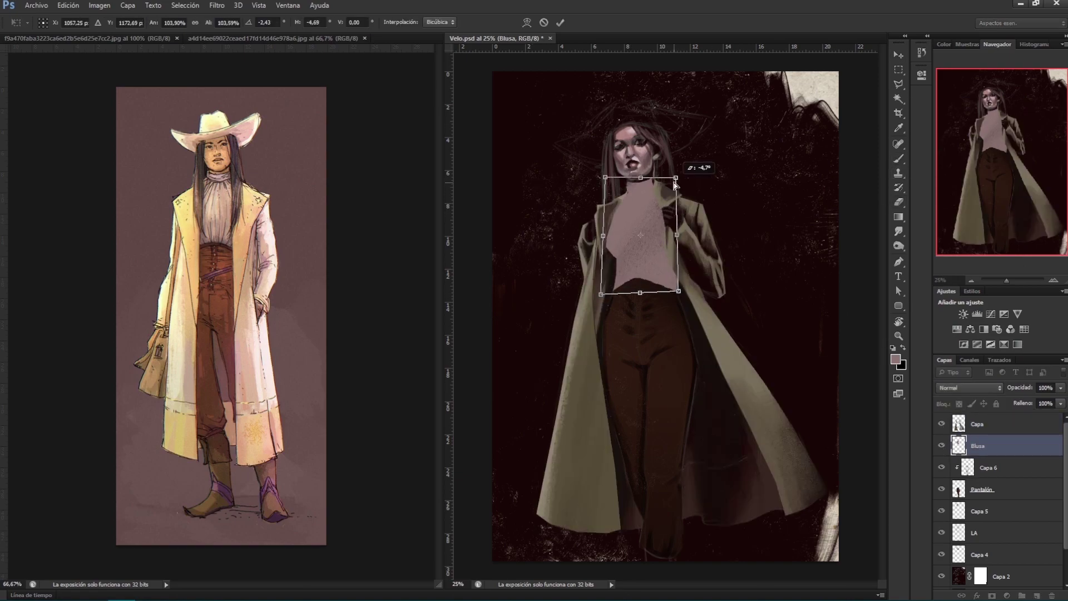
# Step: Add a layer clipped to Capa and paint light beige trim along the coat's front edges
pyautogui.click(1036, 596)
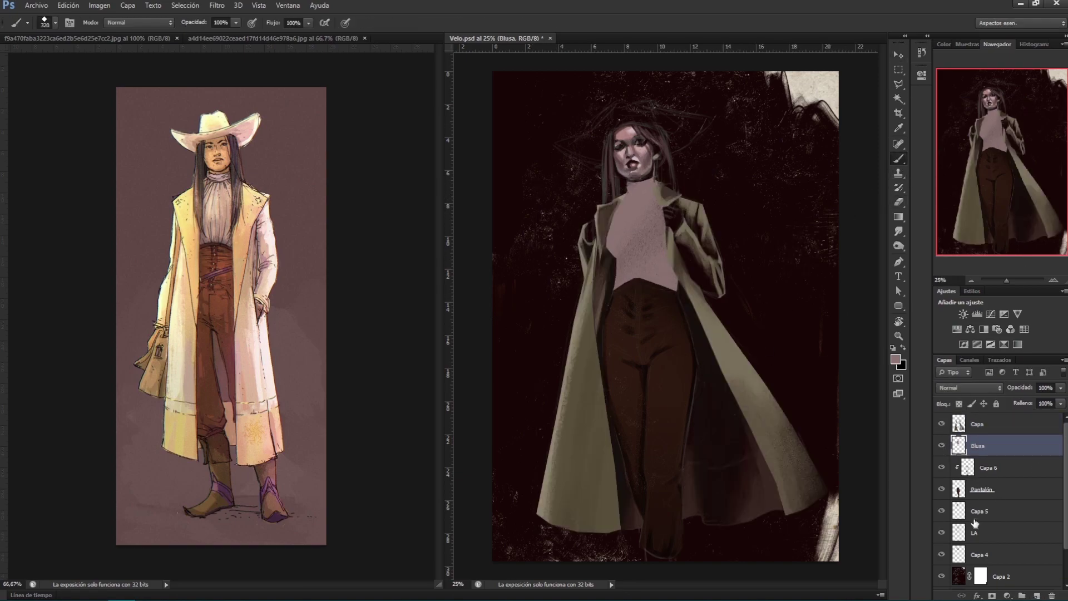
pyautogui.hotkey('ctrl', 'alt', 'g')
pyautogui.click(896, 358)
pyautogui.press('Return')
pyautogui.moveTo(600, 378); pyautogui.dragTo(619, 533)
pyautogui.moveTo(670, 257); pyautogui.dragTo(728, 386)
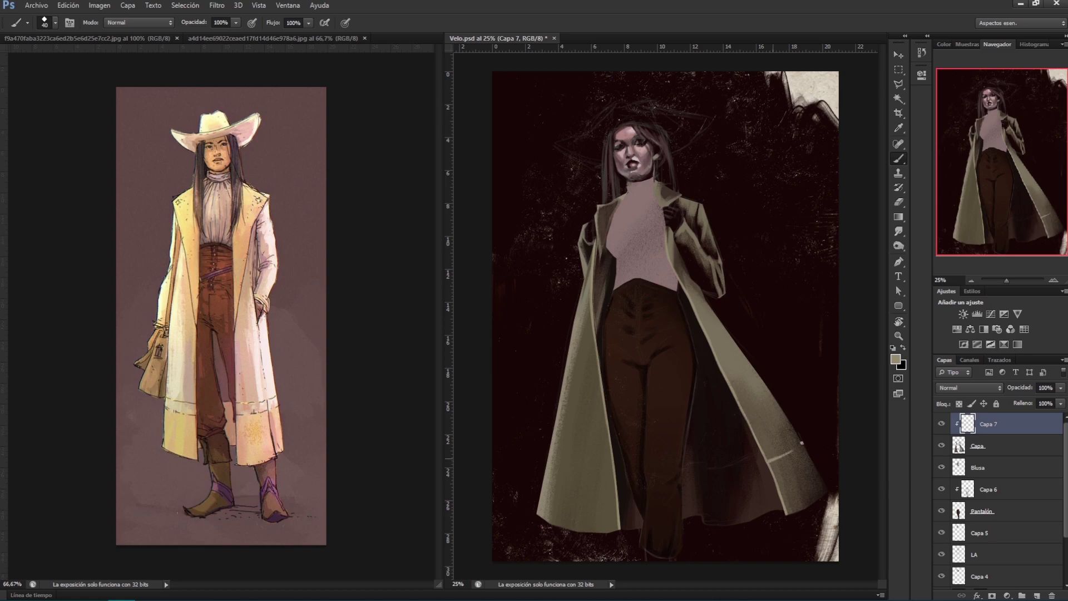
# Step: Paint the trim line above the hem on both coat panels and set the trim layer's blend mode to Color más claro
pyautogui.hotkey('ctrl', 'z')
pyautogui.hotkey('shift', '+')
pyautogui.hotkey('shift', '+')
pyautogui.hotkey('shift', '+')
pyautogui.hotkey('shift', '+')
pyautogui.hotkey('shift', '+')
pyautogui.hotkey('shift', '+')
pyautogui.hotkey('shift', '+')
pyautogui.hotkey('shift', '+')
pyautogui.hotkey('shift', '+')
pyautogui.hotkey('shift', '+')
pyautogui.hotkey('shift', '+')
pyautogui.hotkey('shift', '+')
pyautogui.hotkey('shift', '+')
pyautogui.hotkey('shift', '+')
pyautogui.hotkey('shift', '+')
pyautogui.hotkey('shift', '+')
pyautogui.hotkey('shift', '+')
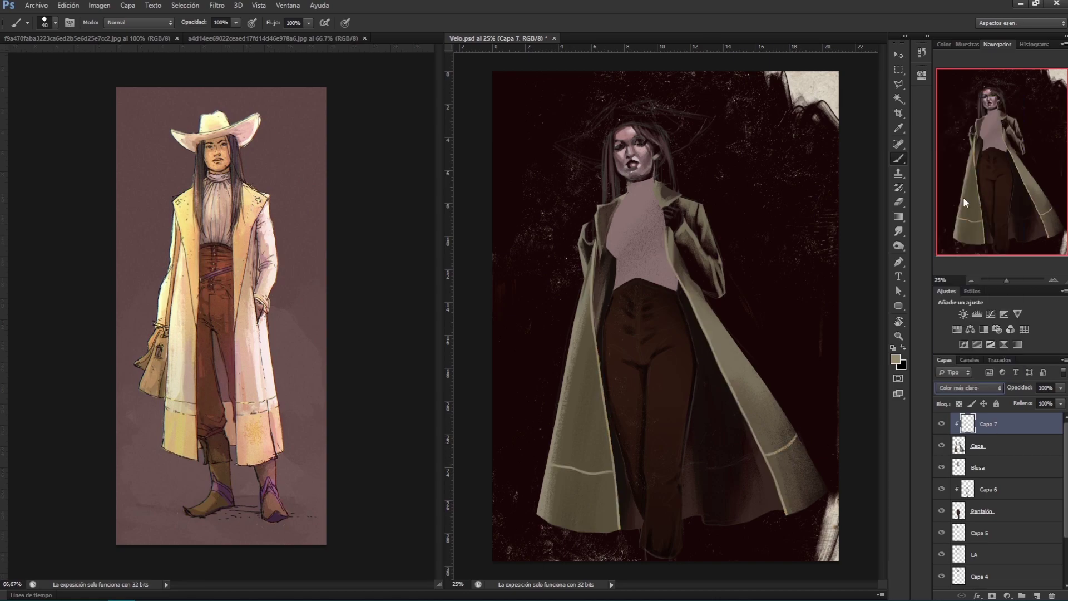
pyautogui.hotkey('shift', '-')
pyautogui.hotkey('shift', '-')
pyautogui.hotkey('shift', '-')
pyautogui.hotkey('shift', '-')
pyautogui.hotkey('shift', '-')
pyautogui.hotkey('shift', '-')
# Step: Add a new layer named Sombrero above the coat trim layer
pyautogui.click(898, 336)
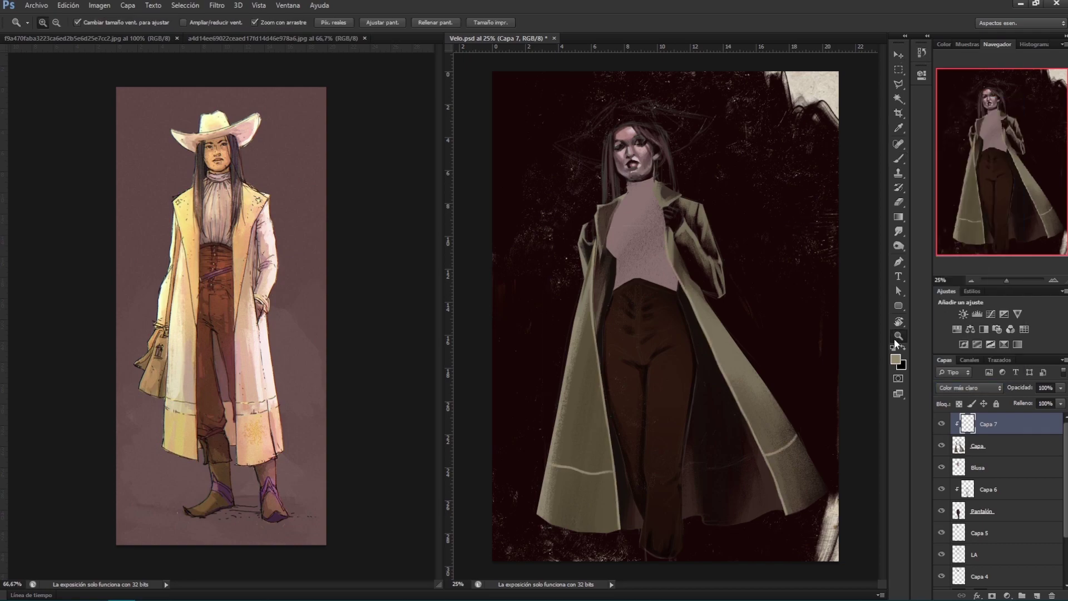
pyautogui.moveTo(795, 314); pyautogui.dragTo(781, 314)
pyautogui.hotkey('ctrl', 'shift', 'alt', 'n')
pyautogui.doubleClick(983, 424)
pyautogui.write('Sombrero')
pyautogui.press('Return')
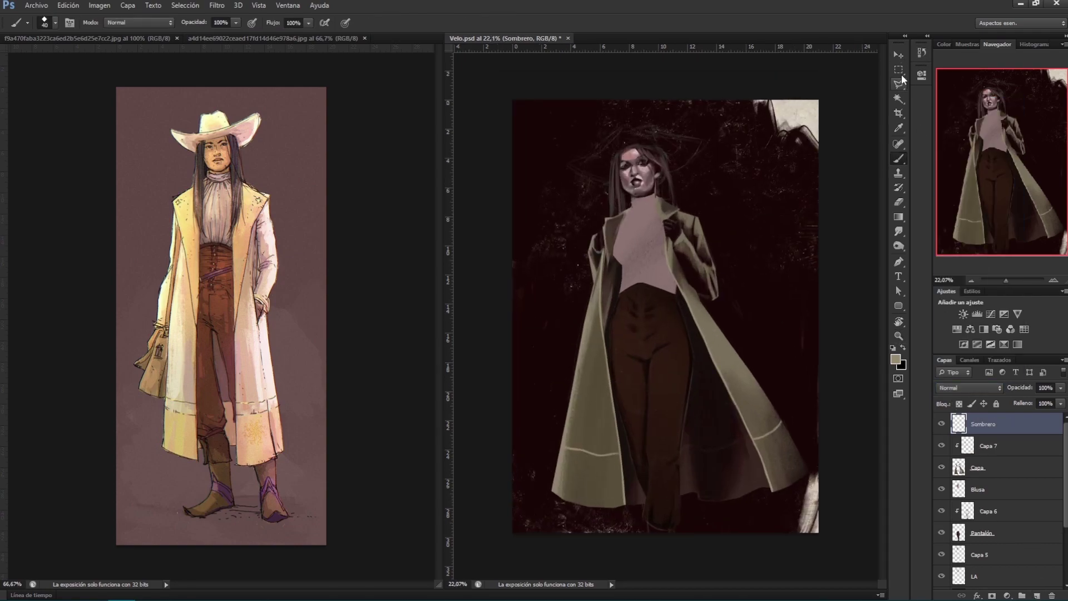
# Step: Outline the wide hat shape around the top of the head with the Polygonal Lasso, leaving out the face
pyautogui.click(899, 83)
pyautogui.click(566, 164)
pyautogui.click(610, 179)
pyautogui.click(639, 145)
pyautogui.click(670, 169)
pyautogui.click(707, 139)
pyautogui.click(618, 124)
pyautogui.click(598, 148)
pyautogui.click(566, 163)
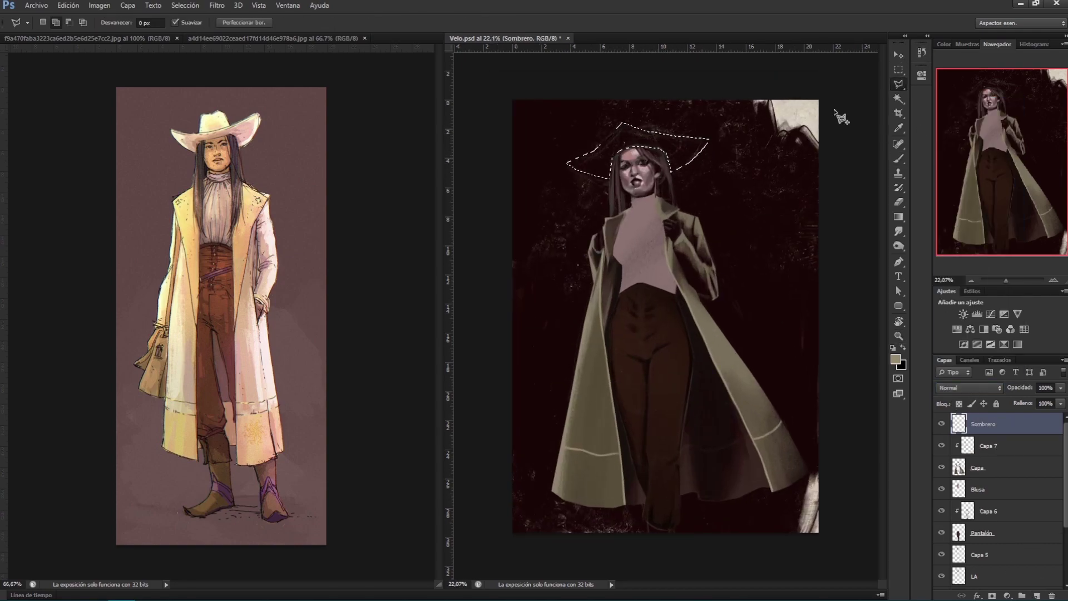
# Step: Paint the hat in textured grey-brown inside the selection, deselect, and clean up its edges with the Eraser
pyautogui.press('b')
pyautogui.click(895, 359)
pyautogui.moveTo(617, 134)
pyautogui.mouseDown()
pyautogui.moveTo(700, 134)
pyautogui.moveTo(617, 143)
pyautogui.mouseUp()
pyautogui.hotkey('ctrl', 'alt', 'z')
pyautogui.hotkey('ctrl', 'alt', 'z')
pyautogui.hotkey('ctrl', 'd')
pyautogui.press('x')
pyautogui.press('x')
pyautogui.press('e')
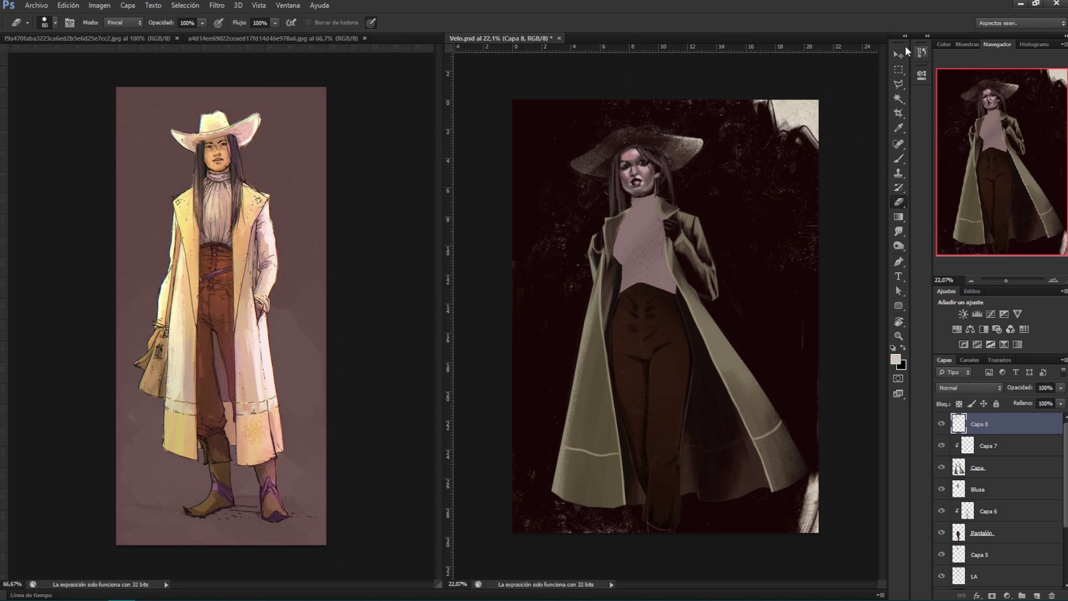
# Step: Reshape the hat with Free Transform so its brim is narrower over the head
pyautogui.hotkey('ctrl', 't')
pyautogui.moveTo(698, 120); pyautogui.dragTo(733, 120)
pyautogui.press('Return')
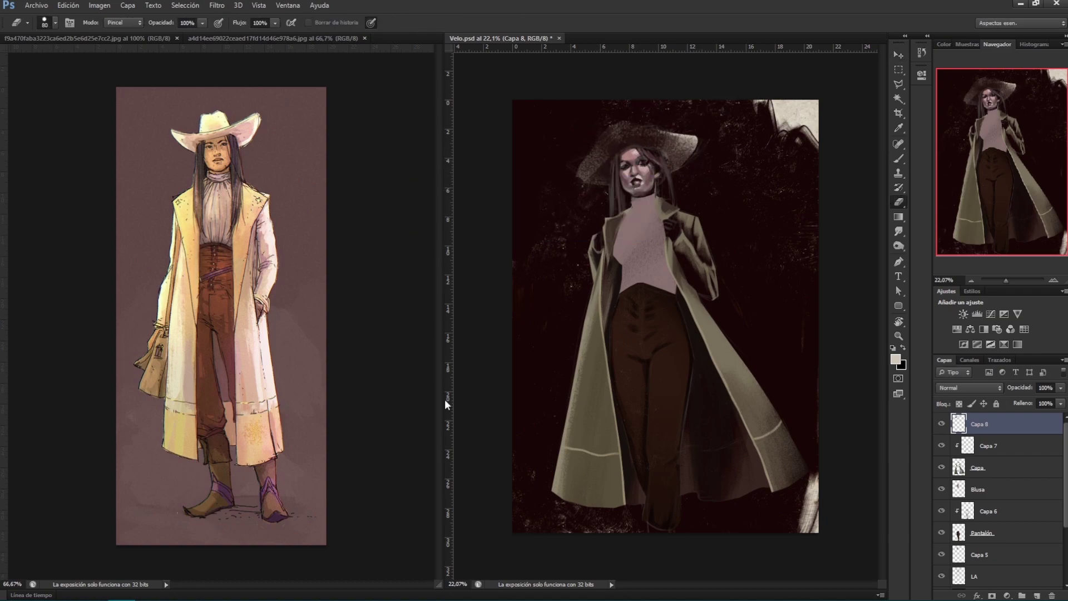
# Step: Touch up the hat's crown within a lasso selection, deselect, and rename the hat layer Sombrero
pyautogui.press('b')
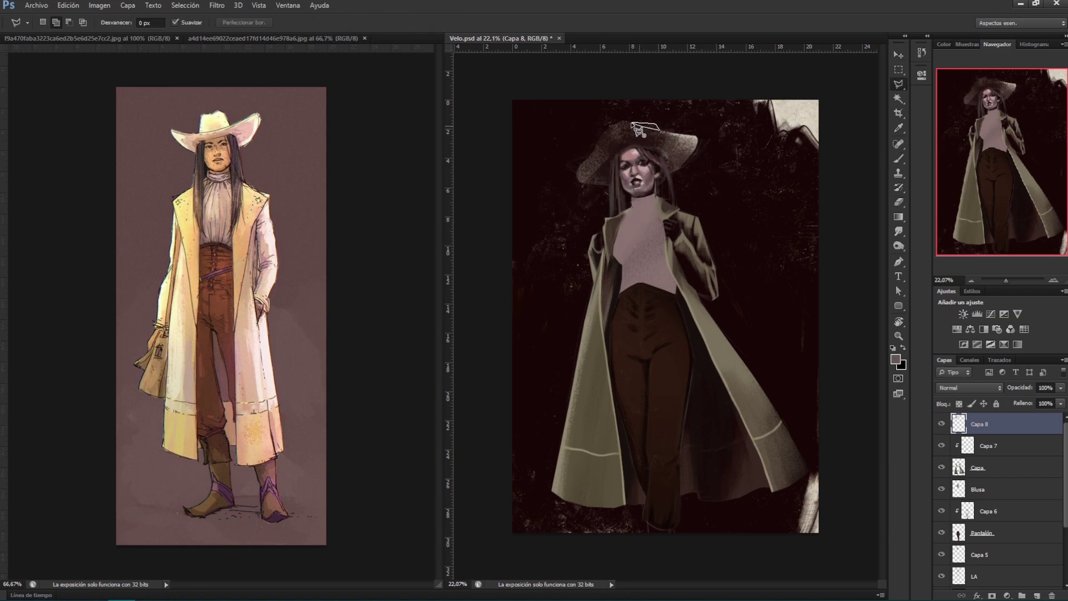
pyautogui.hotkey('ctrl', 'd')
pyautogui.write('Sombrero')
pyautogui.press('Return')
# Step: Select all layers, scale them to about 98% and rotate them 1.30° with Free Transform
pyautogui.press('v')
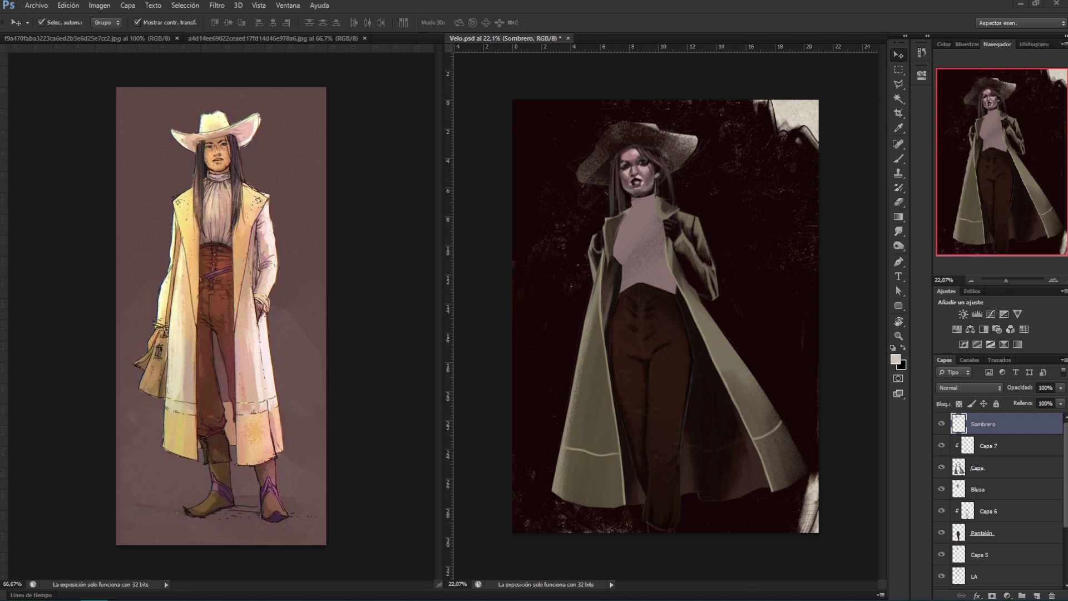
pyautogui.moveTo(717, 437); pyautogui.dragTo(737, 421)
pyautogui.hotkey('ctrl', 'alt', 'a')
pyautogui.hotkey('ctrl', 't')
pyautogui.moveTo(823, 245)
pyautogui.mouseDown()
pyautogui.moveTo(839, 239)
pyautogui.moveTo(822, 258)
pyautogui.mouseUp()
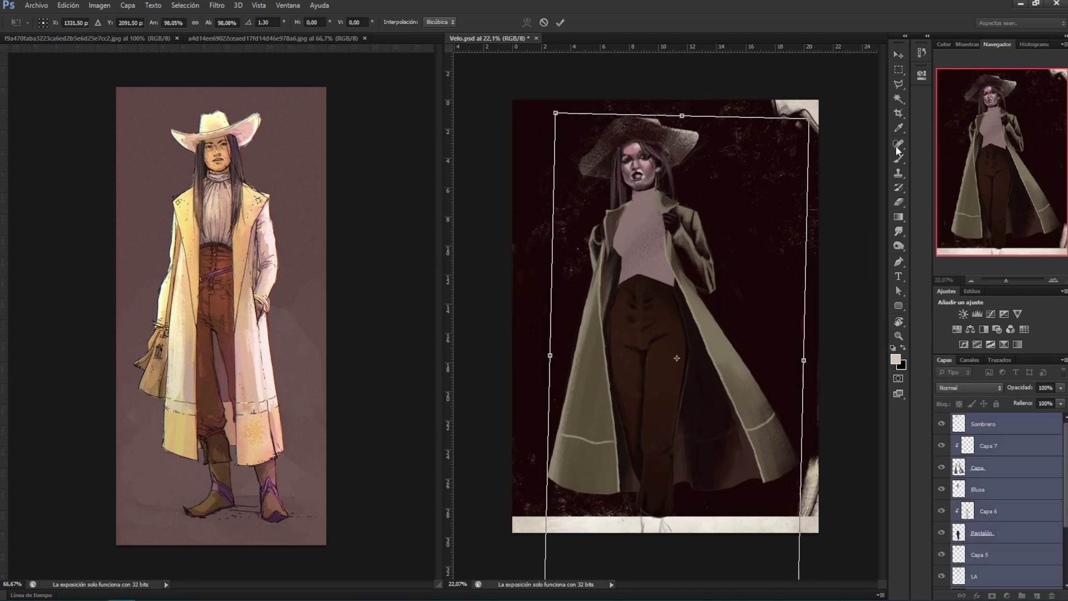
pyautogui.press('Return')
# Step: Paint on the Capa 2 layer mask with a rough brush to give the dark background a ragged lower edge
pyautogui.click(898, 158)
pyautogui.press('d')
pyautogui.click(55, 23)
pyautogui.moveTo(811, 419); pyautogui.dragTo(800, 500)
pyautogui.moveTo(525, 423)
pyautogui.mouseDown()
pyautogui.moveTo(525, 512)
pyautogui.moveTo(784, 495)
pyautogui.mouseUp()
pyautogui.press('x')
pyautogui.moveTo(717, 500); pyautogui.dragTo(779, 495)
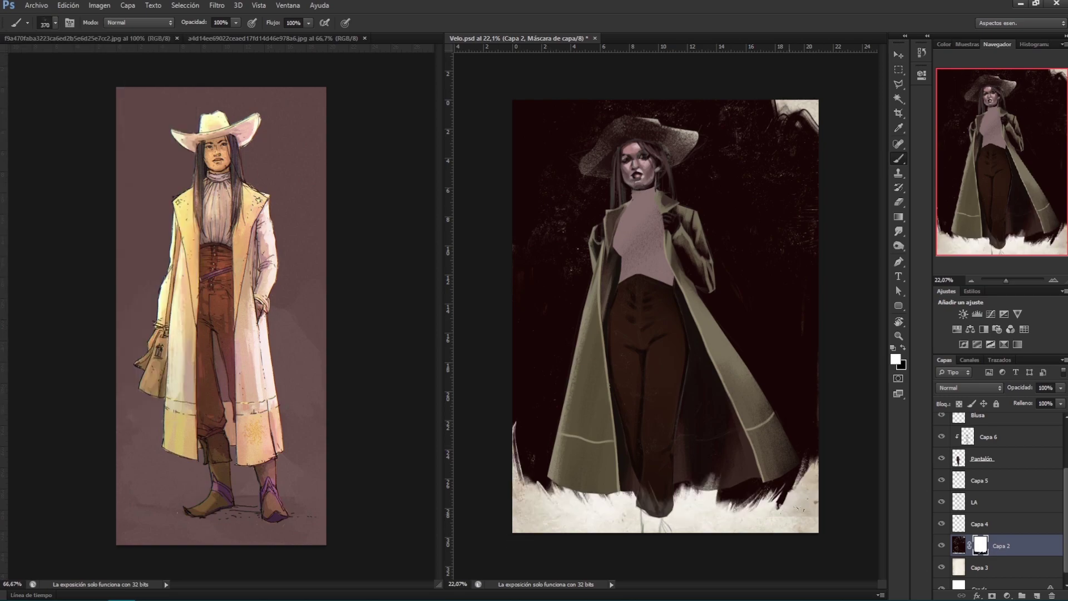
# Step: Rework the ragged lower edge on the Capa 2 mask, alternating black and white strokes, and return to the layer's pixels
pyautogui.moveTo(520, 501)
pyautogui.mouseDown()
pyautogui.moveTo(807, 490)
pyautogui.moveTo(790, 512)
pyautogui.moveTo(832, 455)
pyautogui.mouseUp()
pyautogui.hotkey('ctrl', '2')
pyautogui.keyDown('alt'); pyautogui.click(775, 528); pyautogui.keyUp('alt')
pyautogui.hotkey('ctrl', '\\')
pyautogui.press('d')
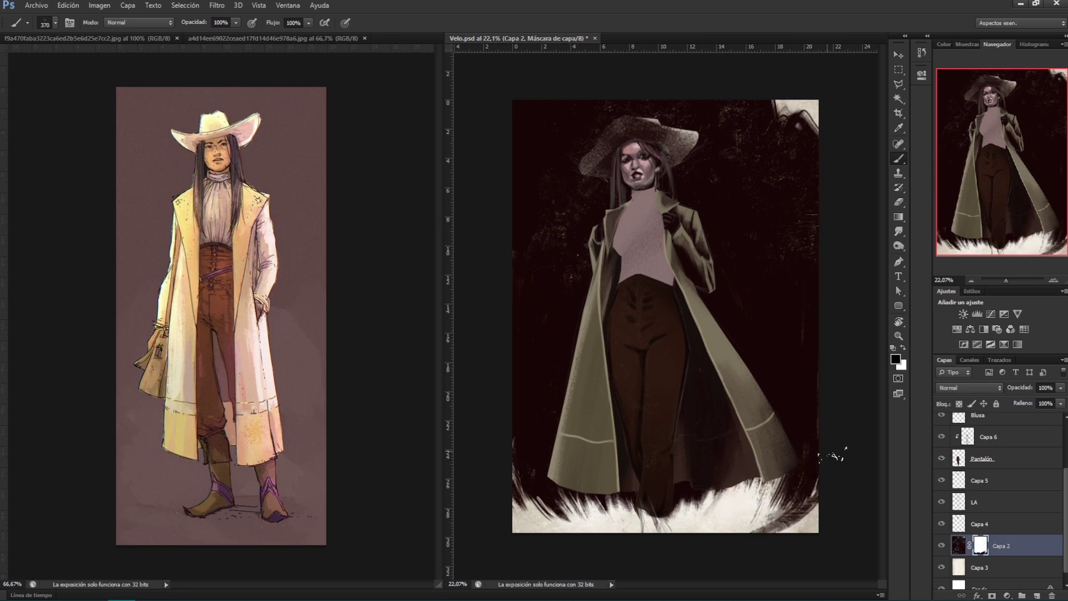
pyautogui.press('x')
pyautogui.hotkey('ctrl', '2')
pyautogui.keyDown('alt'); pyautogui.click(790, 531); pyautogui.keyUp('alt')
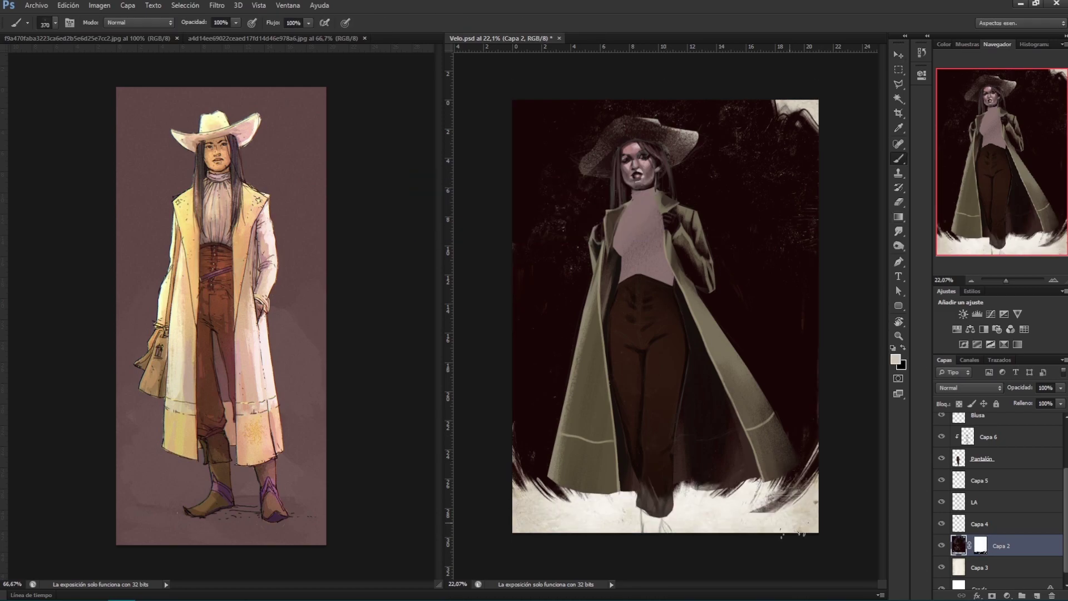
# Step: Paint dark curved, sweeping strokes on Capa 2 across the light ground around the feet
pyautogui.click(801, 483)
pyautogui.press('x')
pyautogui.moveTo(807, 527); pyautogui.dragTo(494, 514)
pyautogui.moveTo(817, 484)
pyautogui.mouseDown()
pyautogui.moveTo(534, 528)
pyautogui.moveTo(728, 571)
pyautogui.mouseUp()
pyautogui.hotkey('ctrl', 'z')
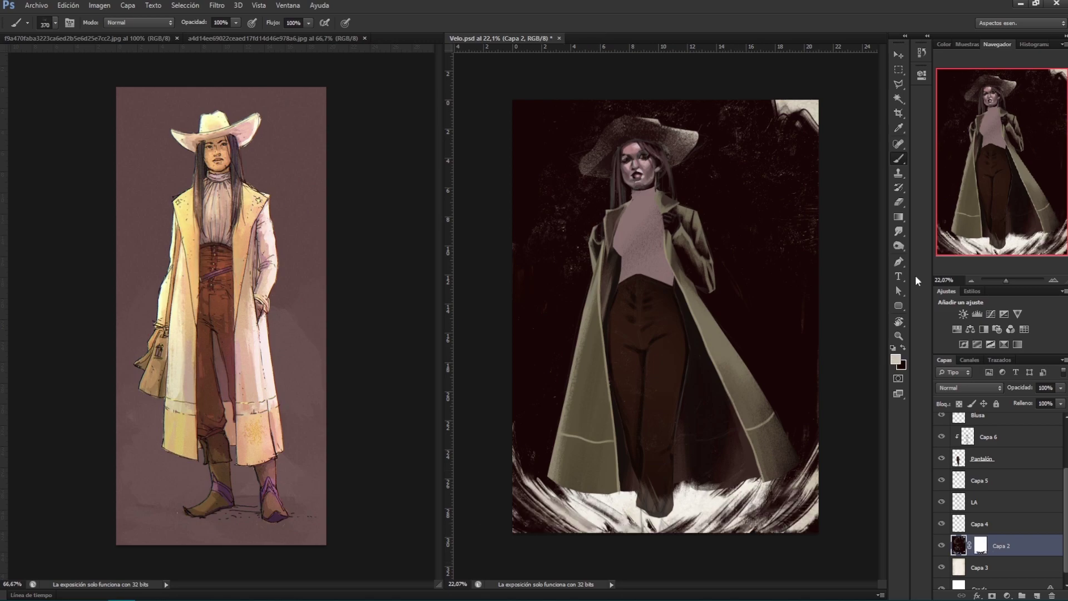
# Step: Load the Capa layer's outline as a selection, close the gaps near the inner hem with the Lasso, and deselect
pyautogui.scroll(2, 979, 490)
pyautogui.click(946, 424)
pyautogui.click(977, 467)
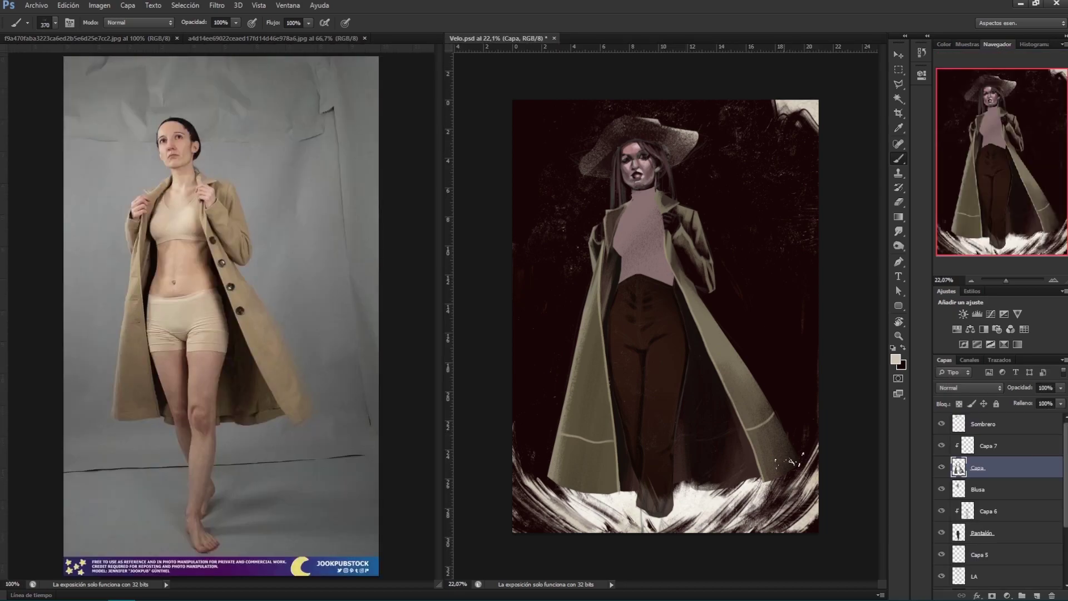
pyautogui.keyDown('ctrl'); pyautogui.click(957, 468); pyautogui.keyUp('ctrl')
pyautogui.press('l')
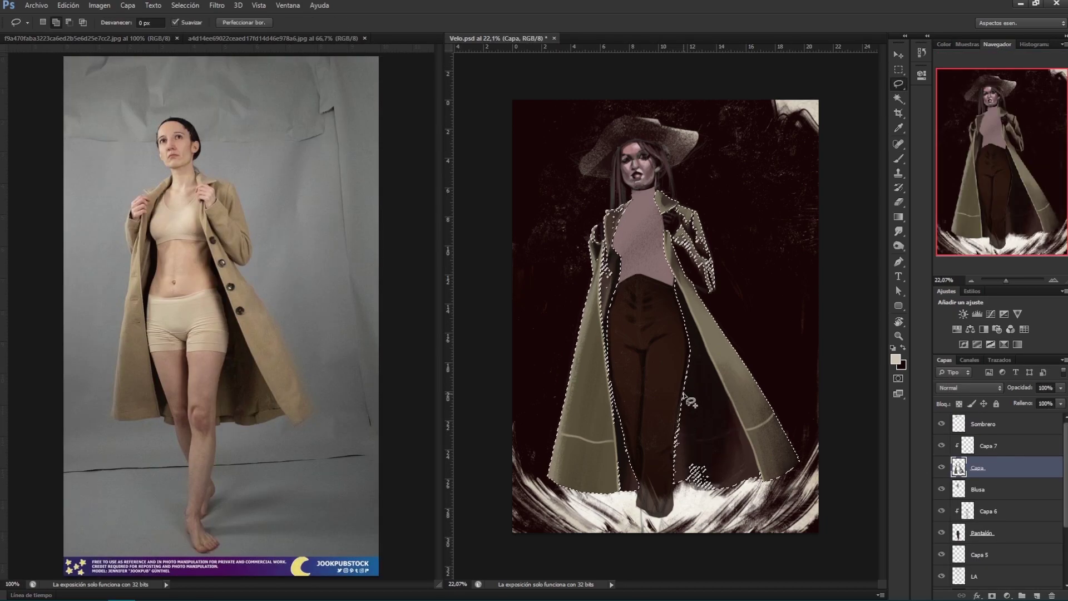
pyautogui.moveTo(686, 489); pyautogui.dragTo(689, 490)
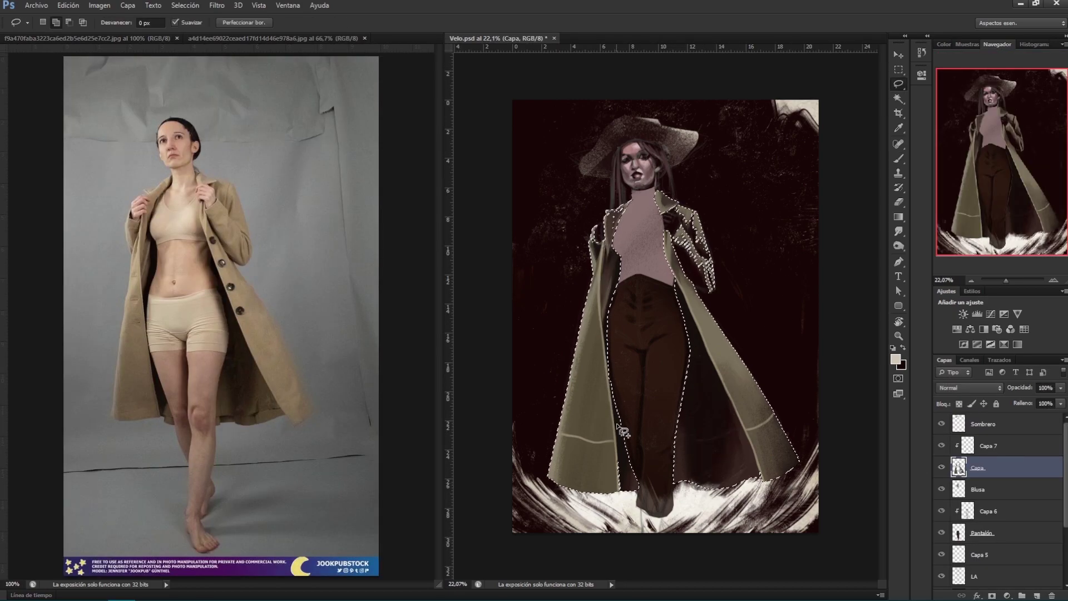
pyautogui.hotkey('ctrl', 'd')
# Step: Add a layer clipped to Capa, paint dark reddish-brown folds on the coat's lining with a smaller brush, and smudge them
pyautogui.press('b')
pyautogui.press('x')
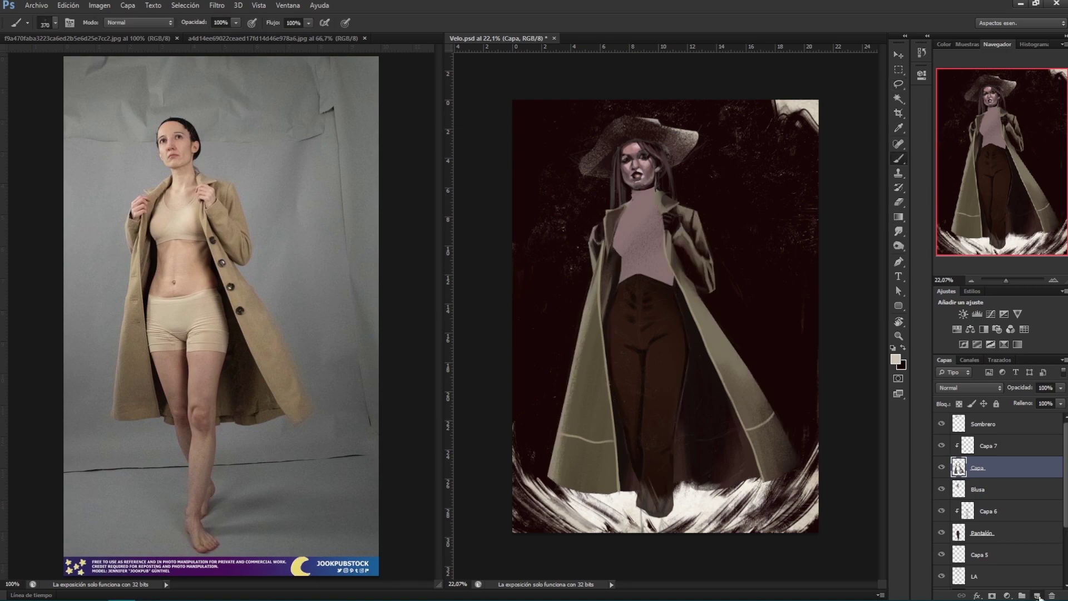
pyautogui.click(1036, 595)
pyautogui.press('[')
pyautogui.press('[')
pyautogui.press('[')
pyautogui.press('[')
pyautogui.click(895, 359)
pyautogui.click(729, 461)
pyautogui.press('Return')
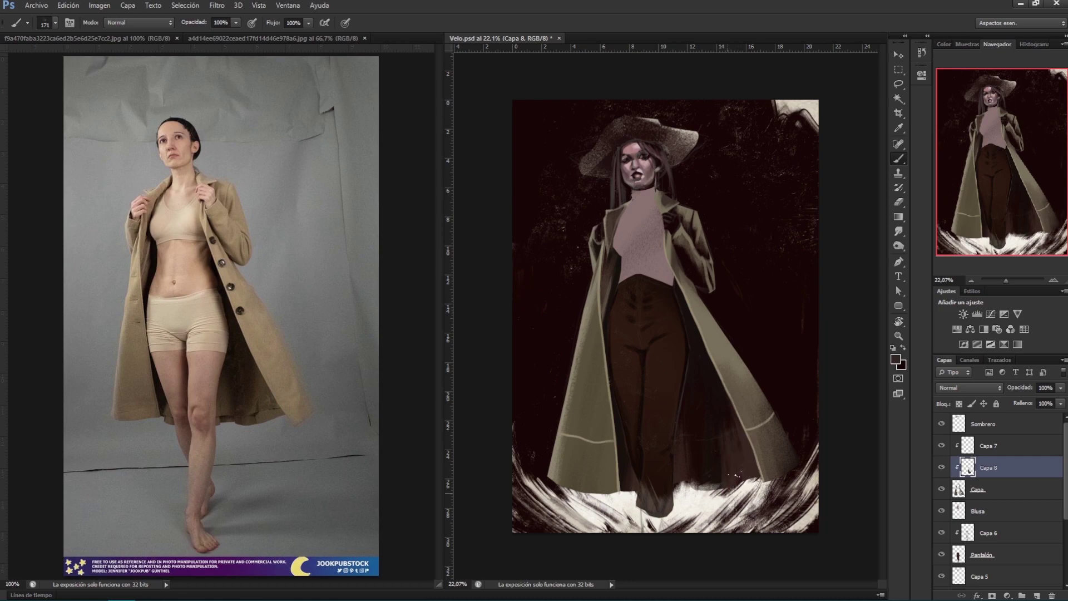
pyautogui.click(900, 232)
pyautogui.press('b')
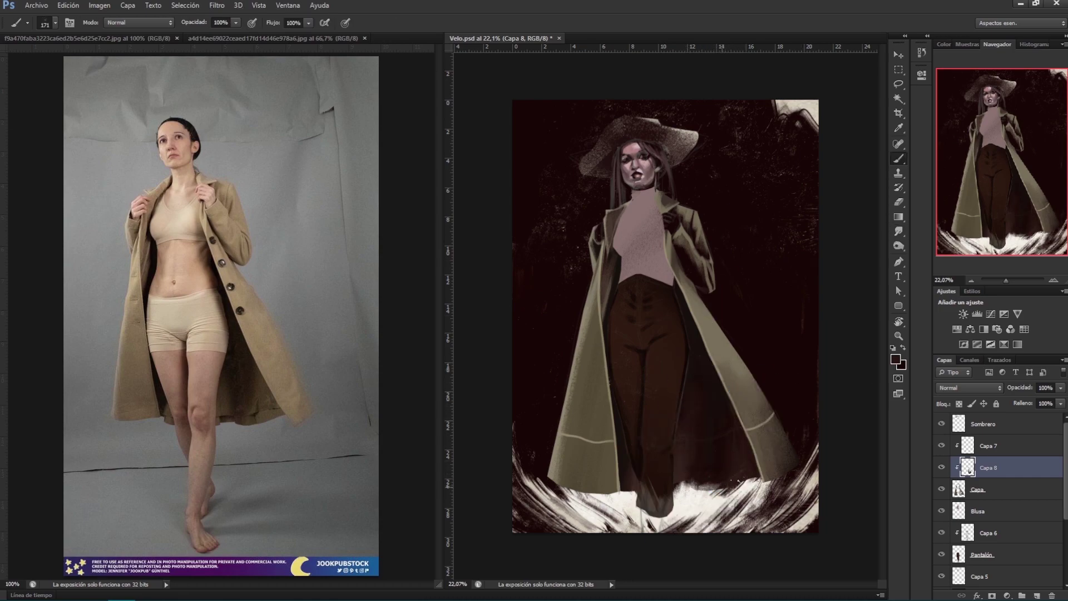
# Step: Load the coat's outline as a selection and repaint the trim line above the hem on Capa 7
pyautogui.keyDown('ctrl'); pyautogui.click(968, 467); pyautogui.keyUp('ctrl')
pyautogui.click(979, 445)
pyautogui.moveTo(747, 439); pyautogui.dragTo(778, 428)
pyautogui.moveTo(559, 439); pyautogui.dragTo(621, 440)
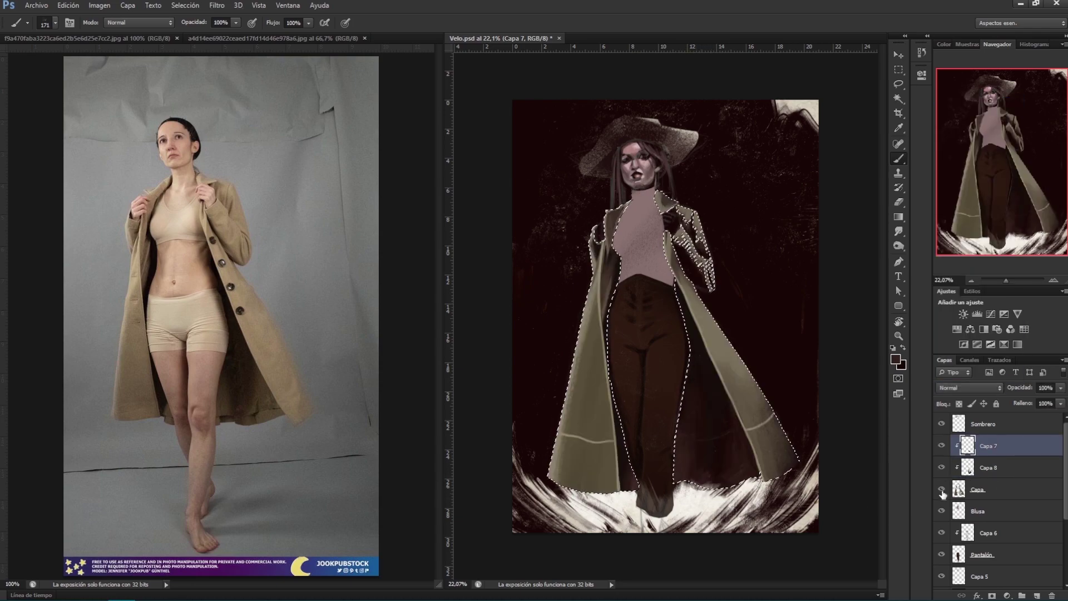
# Step: Merge the trim and lining-fold layers with the Capa coat layer into a single layer
pyautogui.keyDown('shift'); pyautogui.click(987, 467); pyautogui.keyUp('shift')
pyautogui.hotkey('ctrl', 'e')
pyautogui.keyDown('ctrl'); pyautogui.click(987, 467); pyautogui.keyUp('ctrl')
pyautogui.rightClick(979, 446)
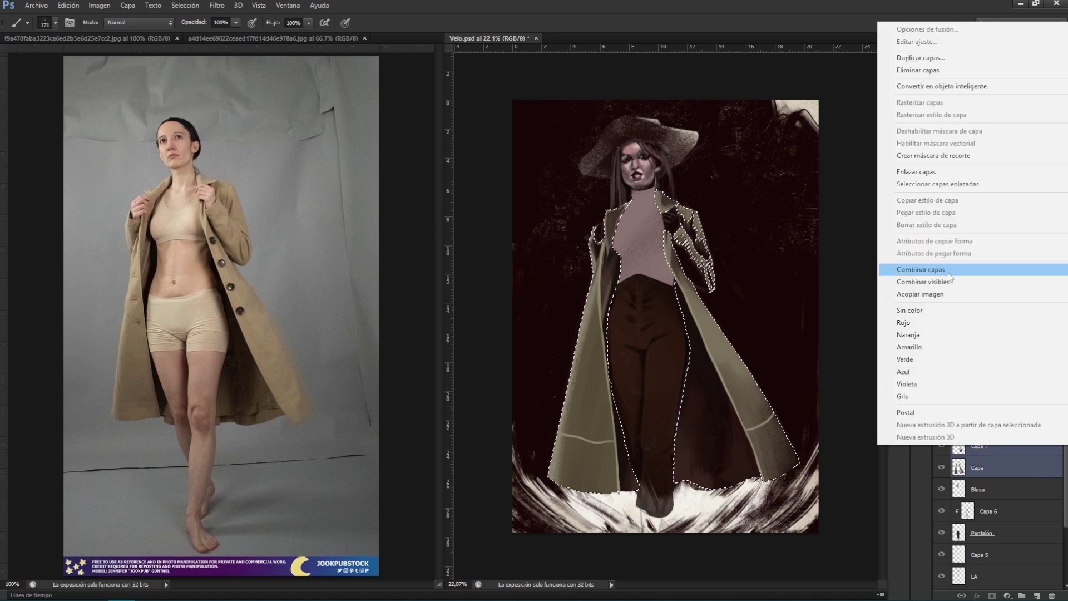
pyautogui.click(934, 269)
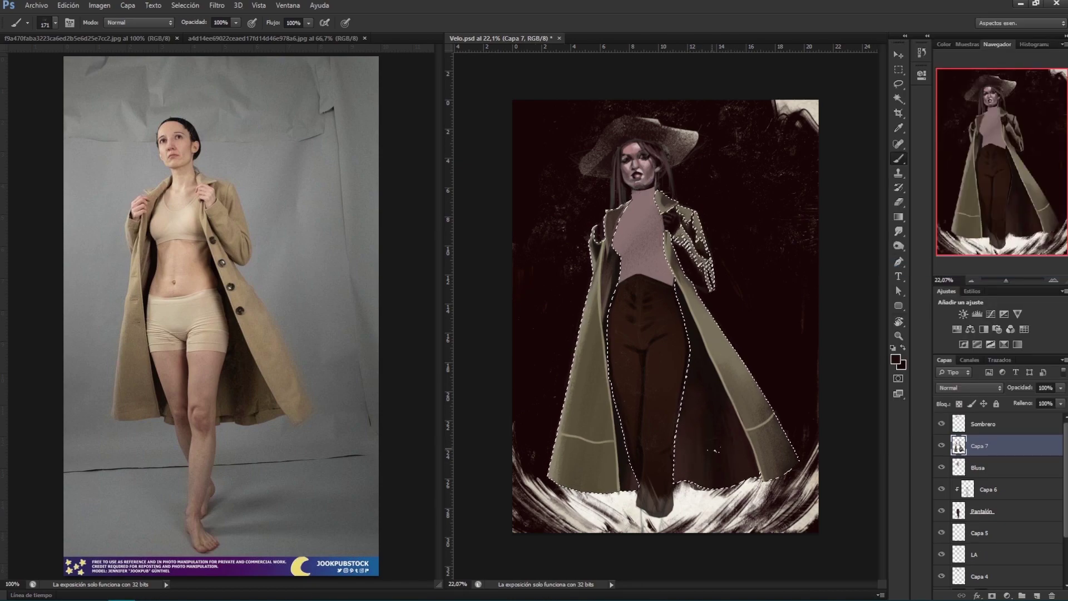
# Step: Switch to another brush preset at a reduced size, paint folds inside the coat's lining, and deselect
pyautogui.click(55, 22)
pyautogui.doubleClick(152, 145)
pyautogui.press('[')
pyautogui.press('[')
pyautogui.press('[')
pyautogui.press('[')
pyautogui.press('[')
pyautogui.press('[')
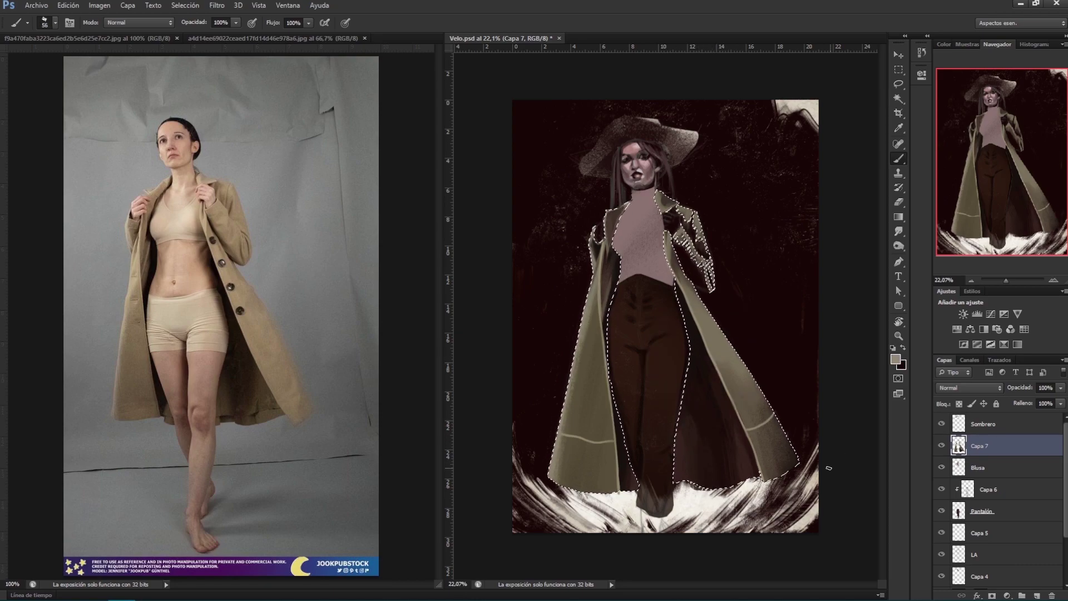
pyautogui.hotkey('ctrl', 'd')
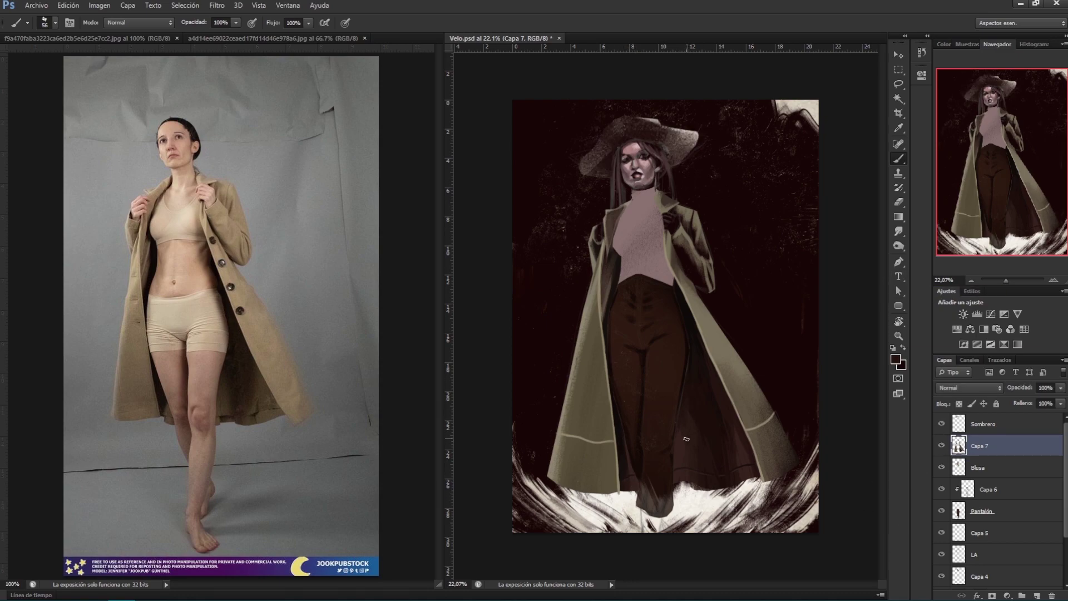
# Step: Add a layer clipped to the merged coat, paint brown and dark shading on it, and blend with the Smudge tool
pyautogui.hotkey('ctrl', 'shift', 'alt', 'n')
pyautogui.click(896, 360)
pyautogui.click(818, 445)
pyautogui.click(961, 363)
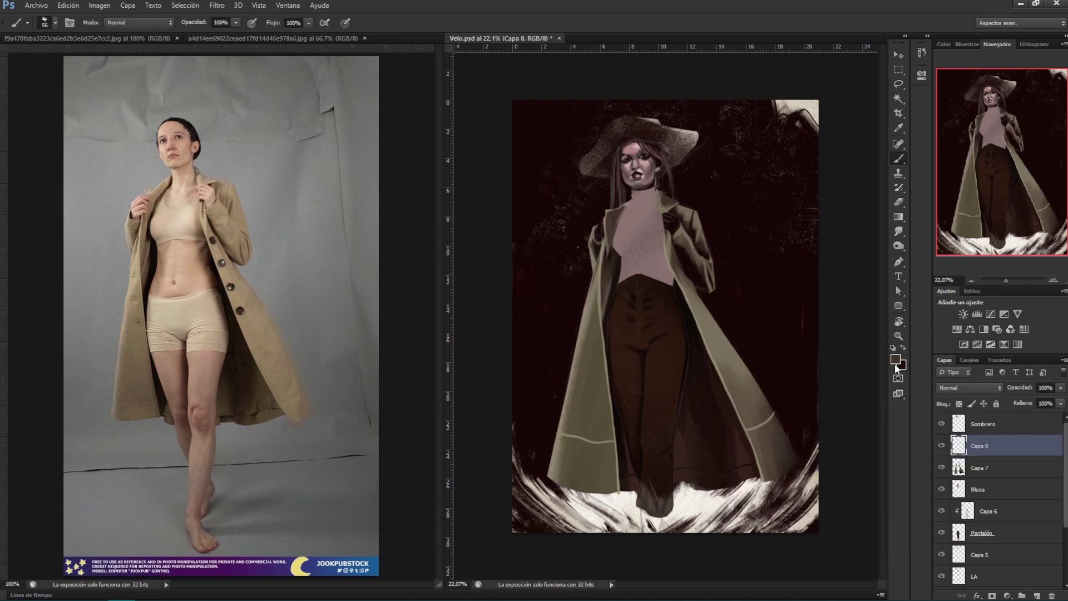
pyautogui.keyDown('alt'); pyautogui.click(671, 231); pyautogui.keyUp('alt')
pyautogui.keyDown('alt'); pyautogui.click(988, 453); pyautogui.keyUp('alt')
pyautogui.press('r')
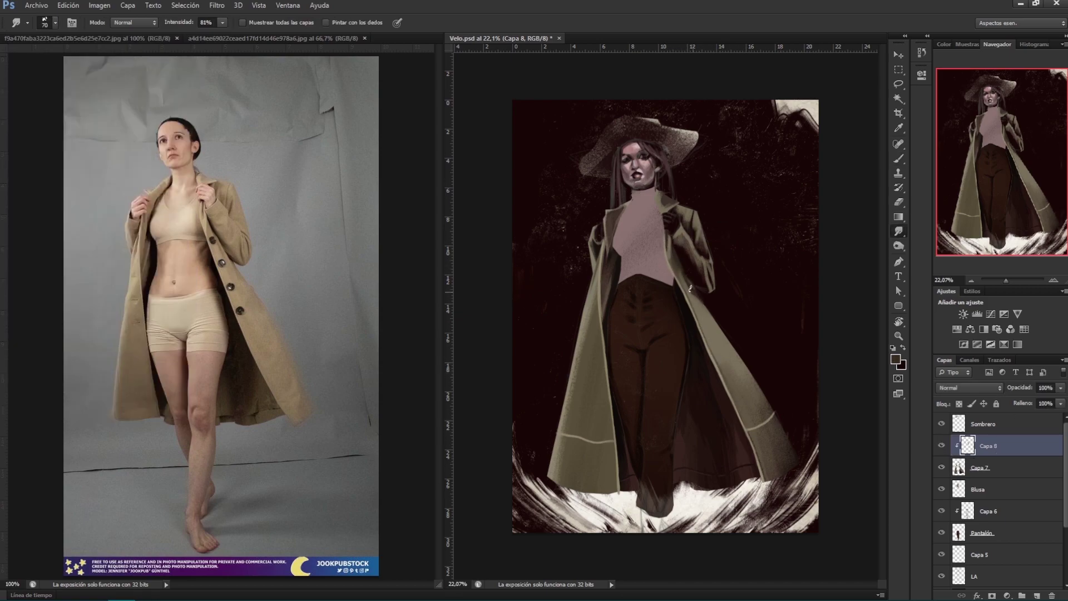
# Step: Add a clipped layer beneath Capa 8 in Color blend mode and paint the coat's hem bands reddish brown
pyautogui.click(899, 160)
pyautogui.click(272, 38)
pyautogui.click(782, 448)
pyautogui.keyDown('ctrl'); pyautogui.click(1036, 595); pyautogui.keyUp('ctrl')
pyautogui.click(969, 388)
pyautogui.click(957, 374)
pyautogui.keyDown('alt'); pyautogui.click(766, 430); pyautogui.keyUp('alt')
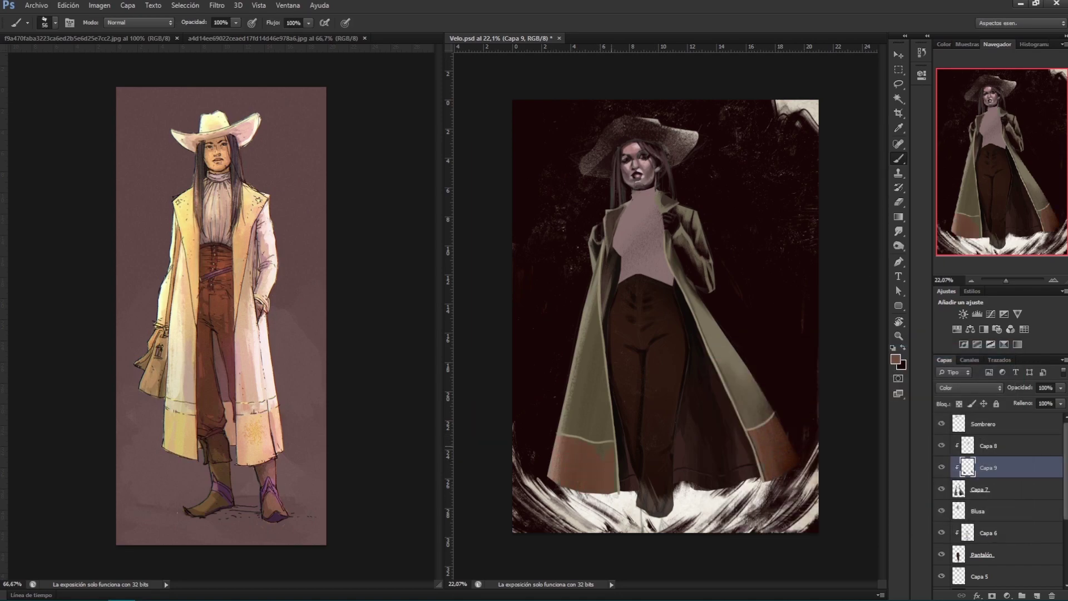
# Step: Hide Capa 6 and merge Capa 8 down into the coat layer Capa 7
pyautogui.press('v')
pyautogui.keyDown('shift'); pyautogui.click(975, 489); pyautogui.keyUp('shift')
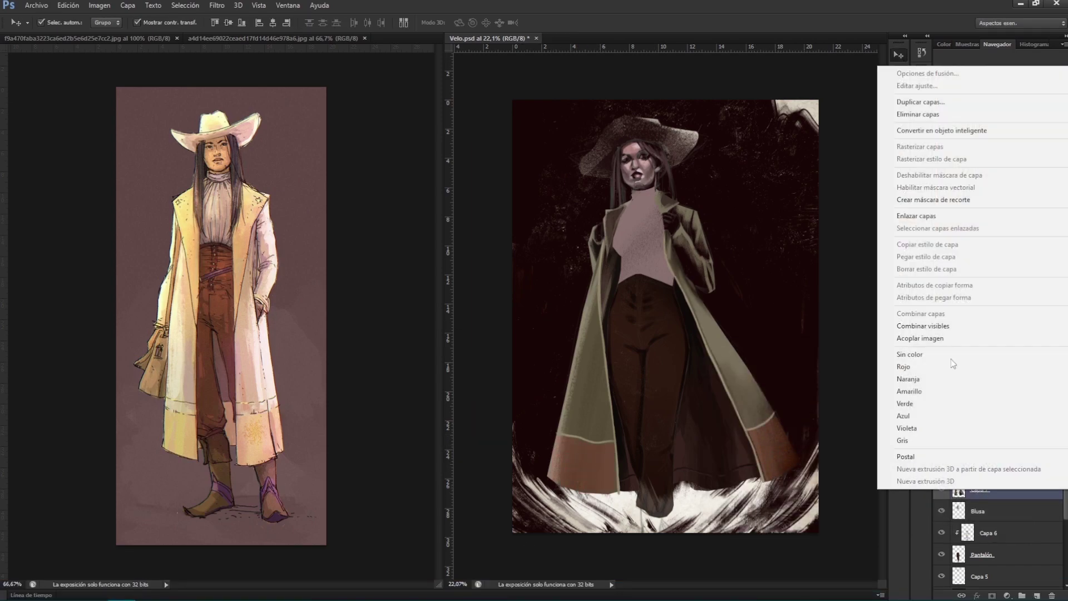
pyautogui.click(941, 532)
pyautogui.hotkey('ctrl', 'e')
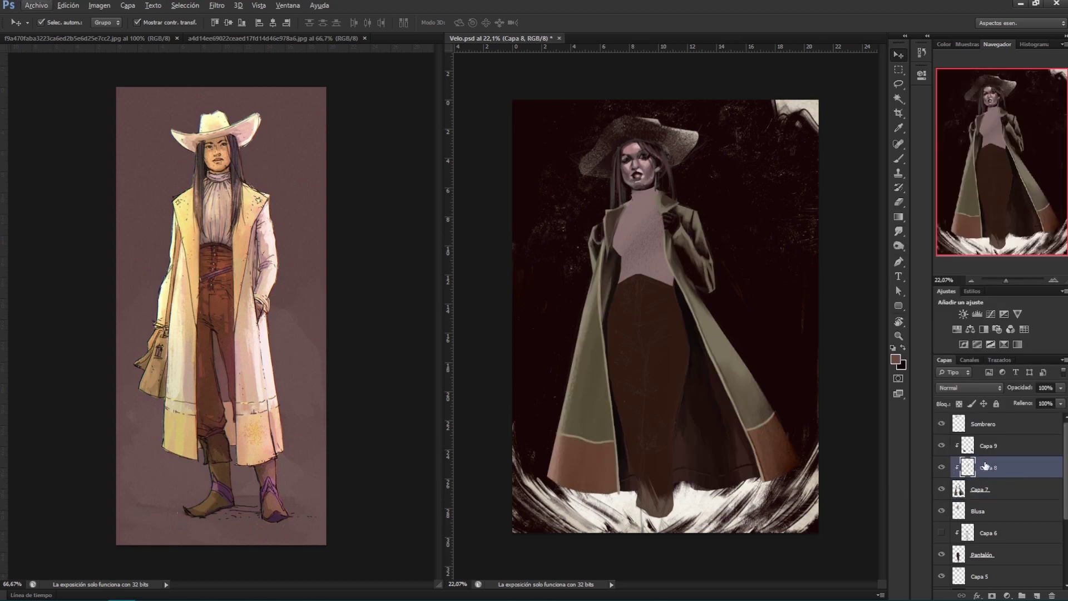
# Step: Adjust the hue of the coat layer Capa 7 with Tono/saturación
pyautogui.click(899, 158)
pyautogui.click(99, 5)
pyautogui.click(290, 99)
pyautogui.moveTo(231, 340); pyautogui.dragTo(238, 342)
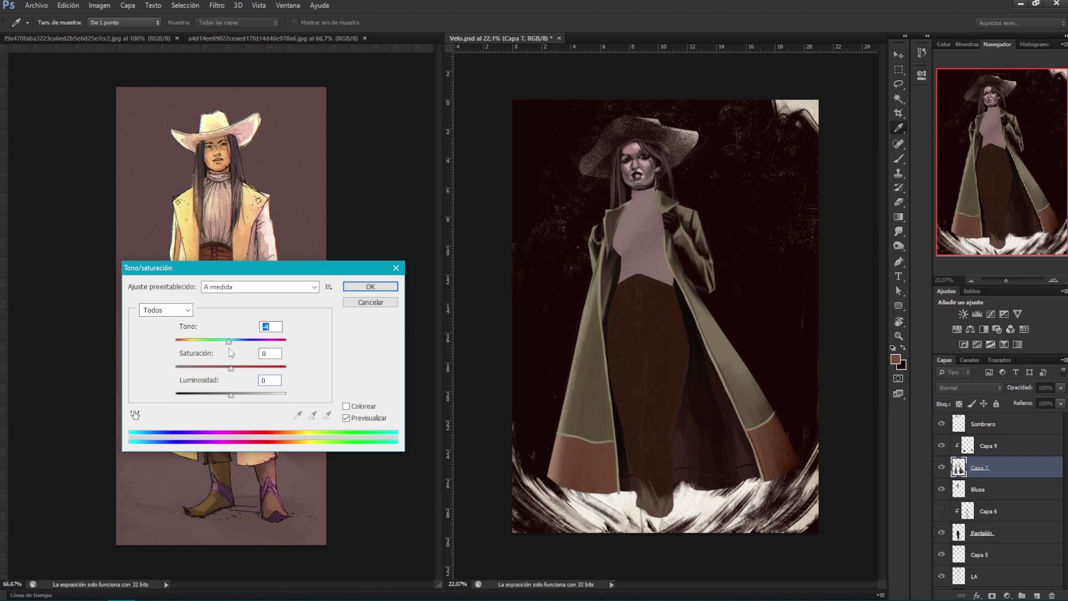
pyautogui.press('Return')
# Step: Select the coat's outer panels without the dark lining and shift their hue toward a warm grey-brown with Tono/saturación
pyautogui.press('l')
pyautogui.keyDown('ctrl'); pyautogui.click(958, 467); pyautogui.keyUp('ctrl')
pyautogui.hotkey('shift', 'l')
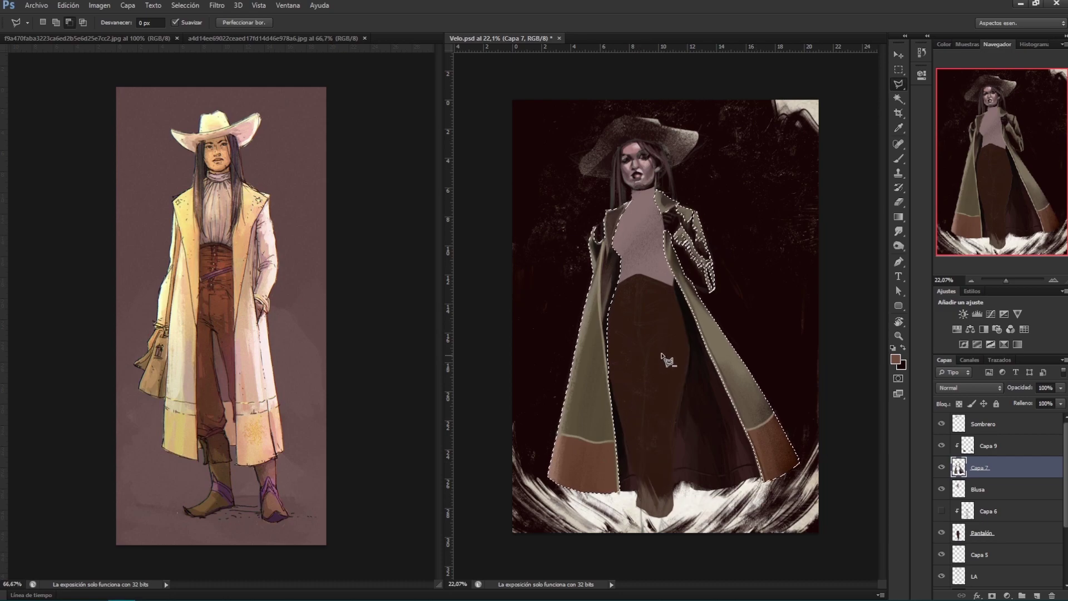
pyautogui.click(99, 5)
pyautogui.moveTo(114, 32)
pyautogui.click(370, 91)
pyautogui.moveTo(231, 393)
pyautogui.mouseDown()
pyautogui.moveTo(231, 339)
pyautogui.moveTo(231, 394)
pyautogui.mouseUp()
pyautogui.moveTo(231, 340)
pyautogui.mouseDown()
pyautogui.moveTo(244, 340)
pyautogui.moveTo(206, 342)
pyautogui.moveTo(240, 342)
pyautogui.mouseUp()
pyautogui.press('Return')
# Step: Shift the hue of the hem bands on Capa 9 to ochre with Tono/saturación
pyautogui.hotkey('alt', ']')
pyautogui.hotkey('ctrl', 'u')
pyautogui.press('Return')
pyautogui.press('b')
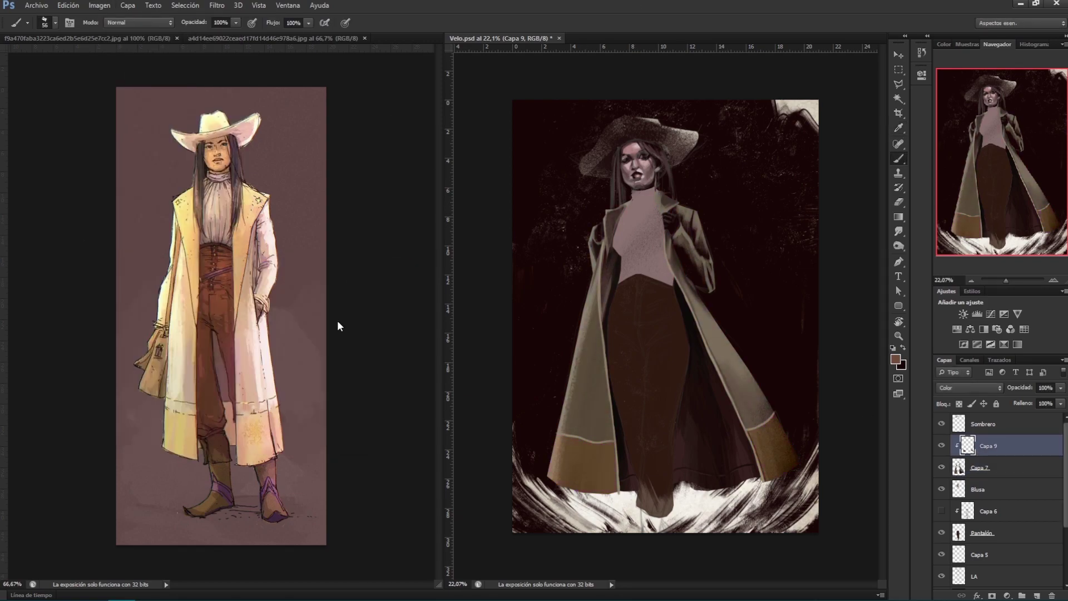
# Step: Bring up the coat reference photo, add a clipped layer above Capa 9, and paint and smudge dark folds on the hem band
pyautogui.hotkey('ctrl', 'Tab')
pyautogui.hotkey('ctrl', 'shift', 'Tab')
pyautogui.hotkey('ctrl', 'shift', 'alt', 'n')
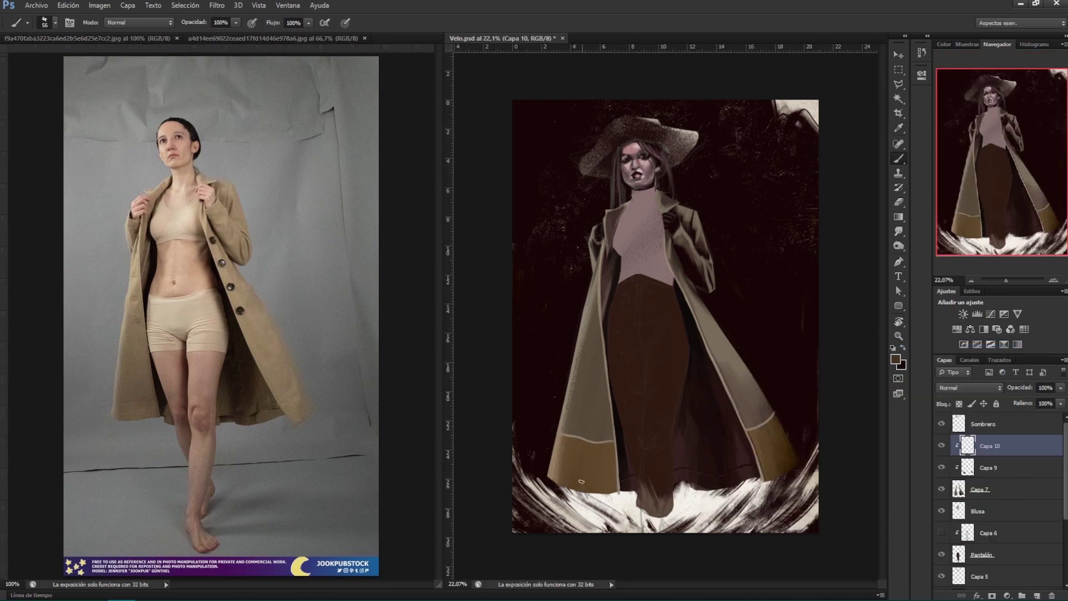
pyautogui.keyDown('alt'); pyautogui.click(579, 444); pyautogui.keyUp('alt')
pyautogui.moveTo(598, 474); pyautogui.dragTo(600, 497)
pyautogui.keyDown('alt'); pyautogui.click(599, 466); pyautogui.keyUp('alt')
pyautogui.press('r')
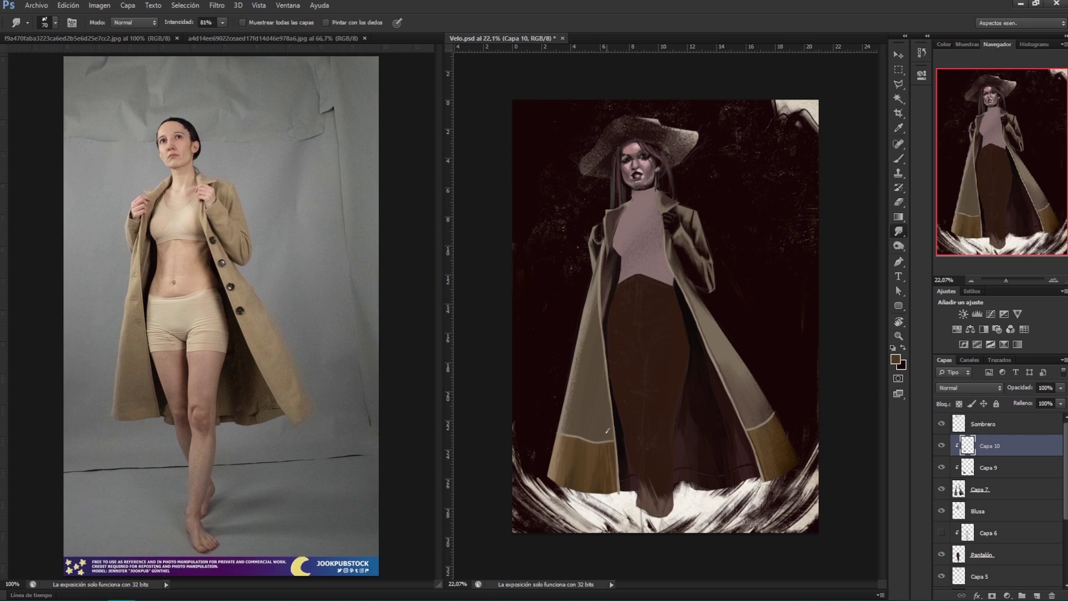
# Step: Paint lighter accents and folds on the front hem band using sampled coat colors, and tidy them with the Eraser
pyautogui.click(898, 159)
pyautogui.keyDown('alt'); pyautogui.click(558, 445); pyautogui.keyUp('alt')
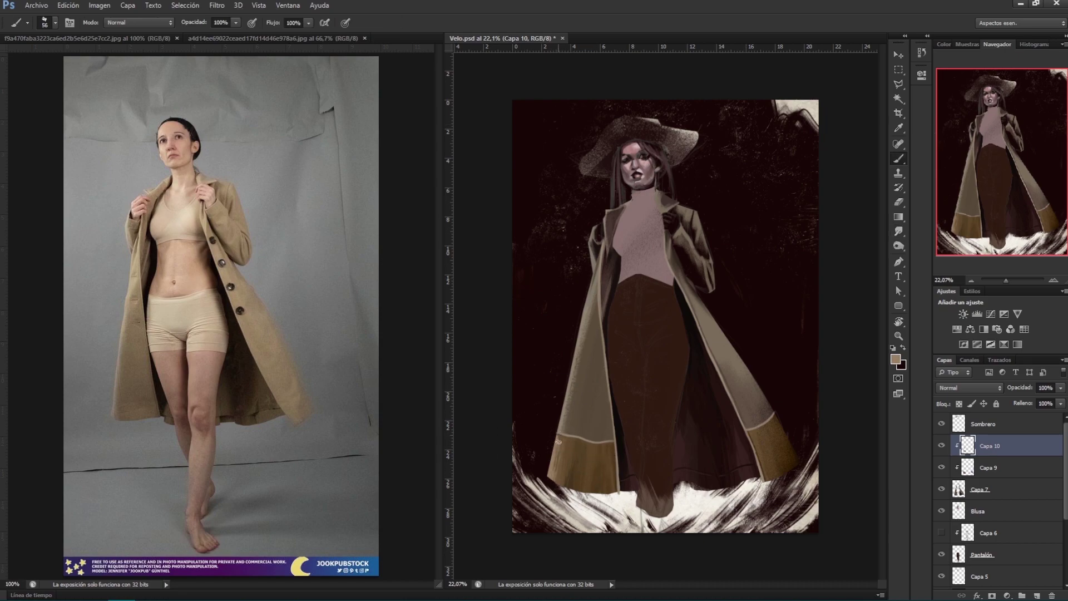
pyautogui.keyDown('alt'); pyautogui.click(576, 442); pyautogui.keyUp('alt')
pyautogui.keyDown('alt'); pyautogui.click(578, 445); pyautogui.keyUp('alt')
pyautogui.moveTo(590, 462); pyautogui.dragTo(594, 487)
pyautogui.keyDown('alt'); pyautogui.click(585, 452); pyautogui.keyUp('alt')
pyautogui.keyDown('alt'); pyautogui.click(593, 474); pyautogui.keyUp('alt')
pyautogui.press('e')
# Step: Paint a soft fold above the hem trim on Capa 7 in a color sampled from the coat
pyautogui.click(982, 489)
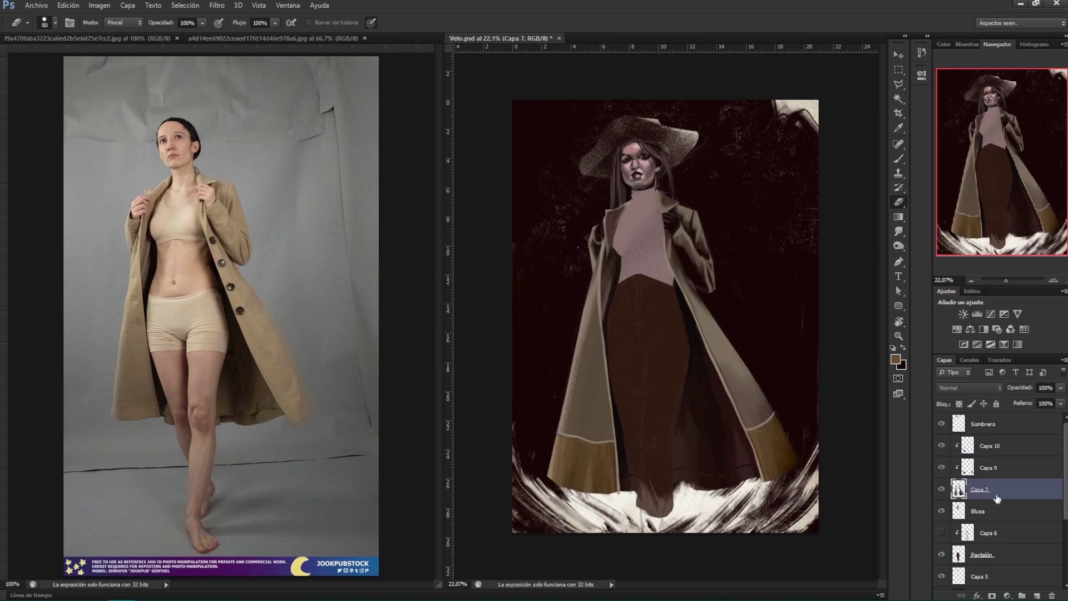
pyautogui.keyDown('ctrl'); pyautogui.click(959, 489); pyautogui.keyUp('ctrl')
pyautogui.hotkey('ctrl', 'd')
pyautogui.press('b')
pyautogui.keyDown('alt'); pyautogui.click(565, 426); pyautogui.keyUp('alt')
pyautogui.moveTo(566, 433); pyautogui.dragTo(571, 398)
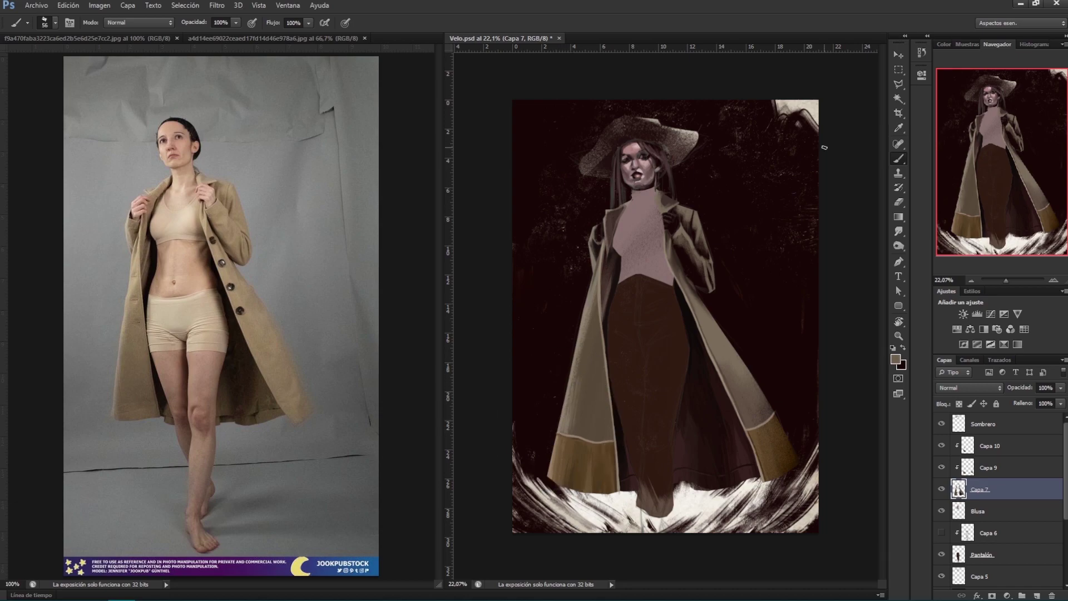
# Step: Paint a soft dark fold on the front coat panel on Capa 7 with a custom-picked color
pyautogui.keyDown('ctrl'); pyautogui.click(959, 489); pyautogui.keyUp('ctrl')
pyautogui.press('l')
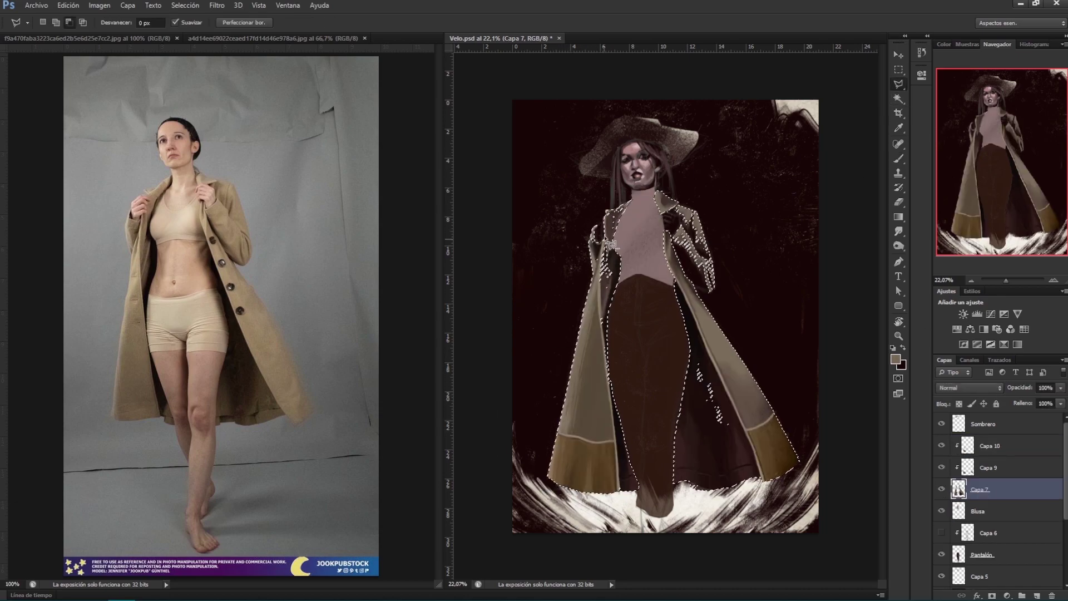
pyautogui.hotkey('ctrl', 'd')
pyautogui.press('i')
pyautogui.click(896, 359)
pyautogui.moveTo(601, 361); pyautogui.dragTo(628, 425)
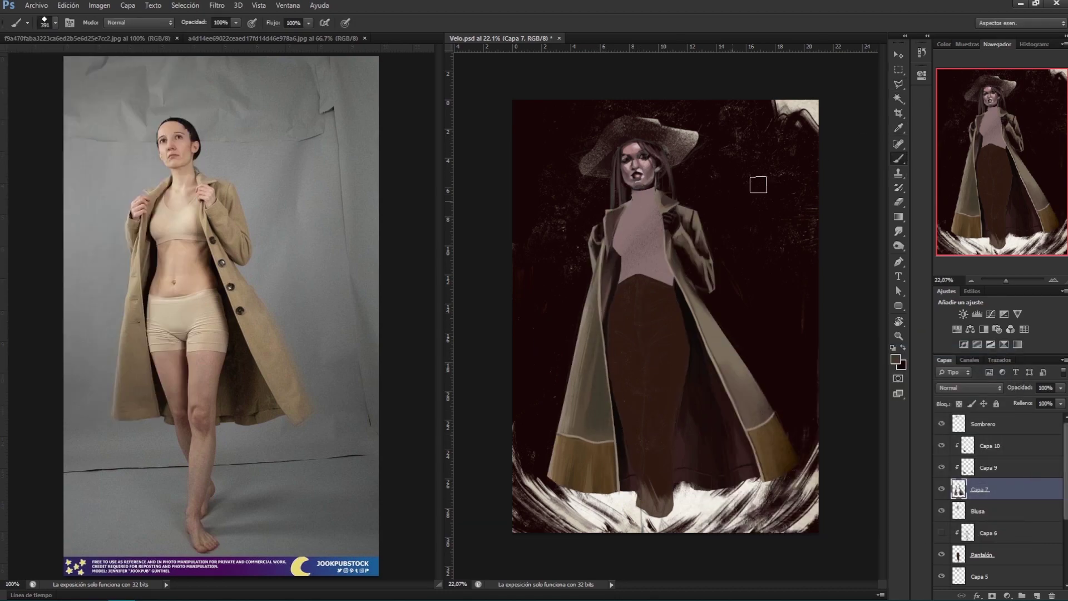
pyautogui.press('Return')
pyautogui.press('b')
# Step: Choose a different brush and paint folds and accents on both hem bands on Capa 10 with sampled ochre tones
pyautogui.click(989, 448)
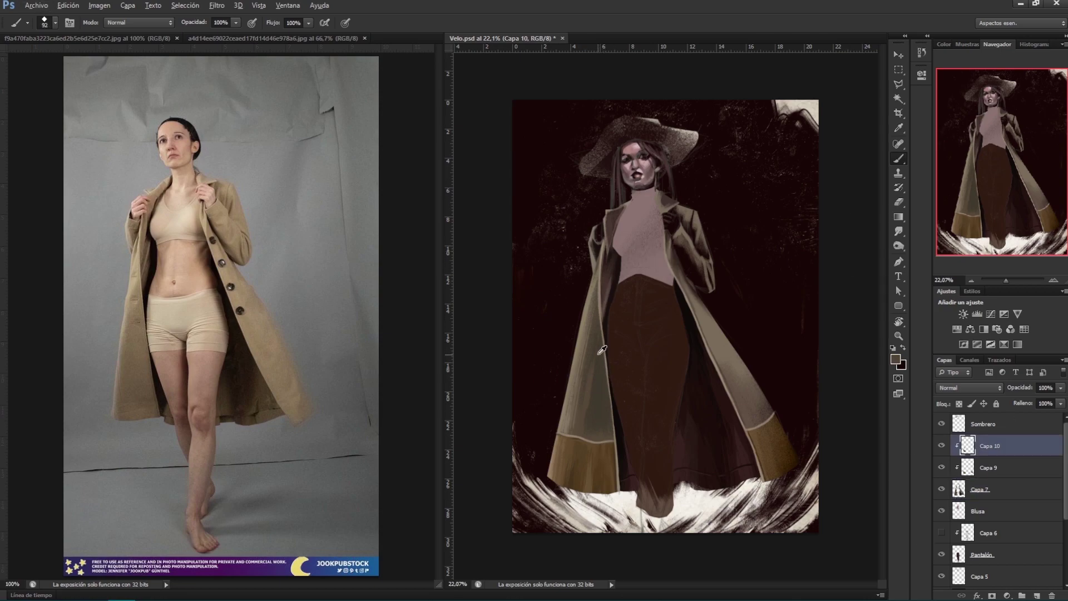
pyautogui.click(55, 22)
pyautogui.doubleClick(158, 120)
pyautogui.keyDown('alt'); pyautogui.click(768, 465); pyautogui.keyUp('alt')
pyautogui.keyDown('alt'); pyautogui.click(772, 470); pyautogui.keyUp('alt')
pyautogui.moveTo(793, 464); pyautogui.dragTo(796, 472)
pyautogui.keyDown('alt'); pyautogui.click(767, 432); pyautogui.keyUp('alt')
pyautogui.keyDown('alt'); pyautogui.click(782, 431); pyautogui.keyUp('alt')
pyautogui.keyDown('alt'); pyautogui.click(576, 464); pyautogui.keyUp('alt')
# Step: Paint streaked folds on the coat's flared panel and define the hem edges on Capa 10 with sampled colors
pyautogui.keyDown('alt'); pyautogui.click(748, 428); pyautogui.keyUp('alt')
pyautogui.keyDown('alt'); pyautogui.click(752, 356); pyautogui.keyUp('alt')
pyautogui.keyDown('alt'); pyautogui.click(682, 285); pyautogui.keyUp('alt')
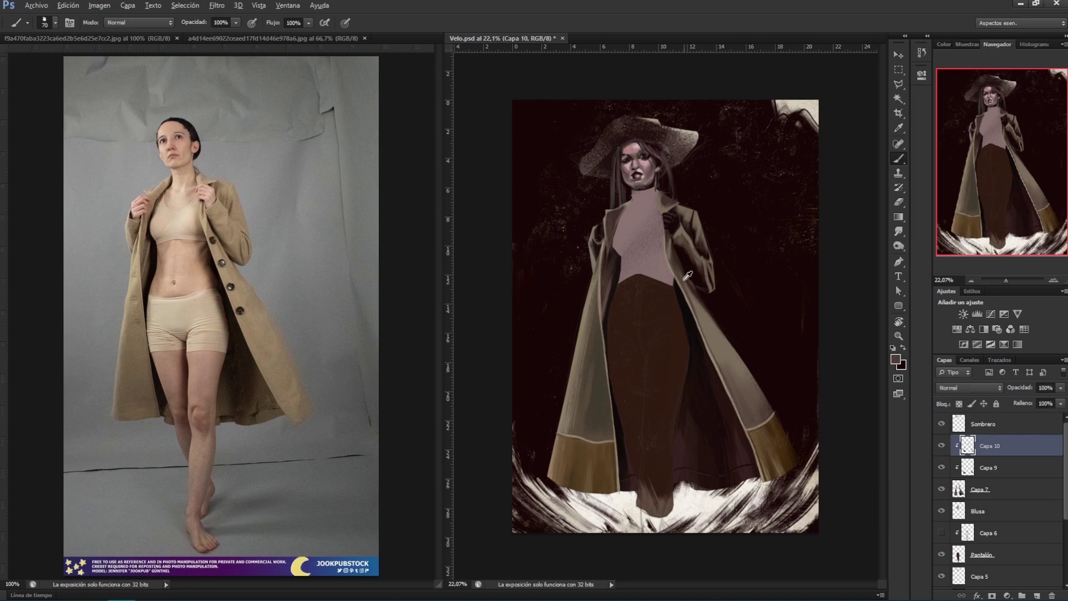
pyautogui.keyDown('alt'); pyautogui.click(720, 353); pyautogui.keyUp('alt')
pyautogui.keyDown('alt'); pyautogui.click(768, 476); pyautogui.keyUp('alt')
pyautogui.keyDown('alt'); pyautogui.click(624, 485); pyautogui.keyUp('alt')
pyautogui.keyDown('alt'); pyautogui.click(615, 489); pyautogui.keyUp('alt')
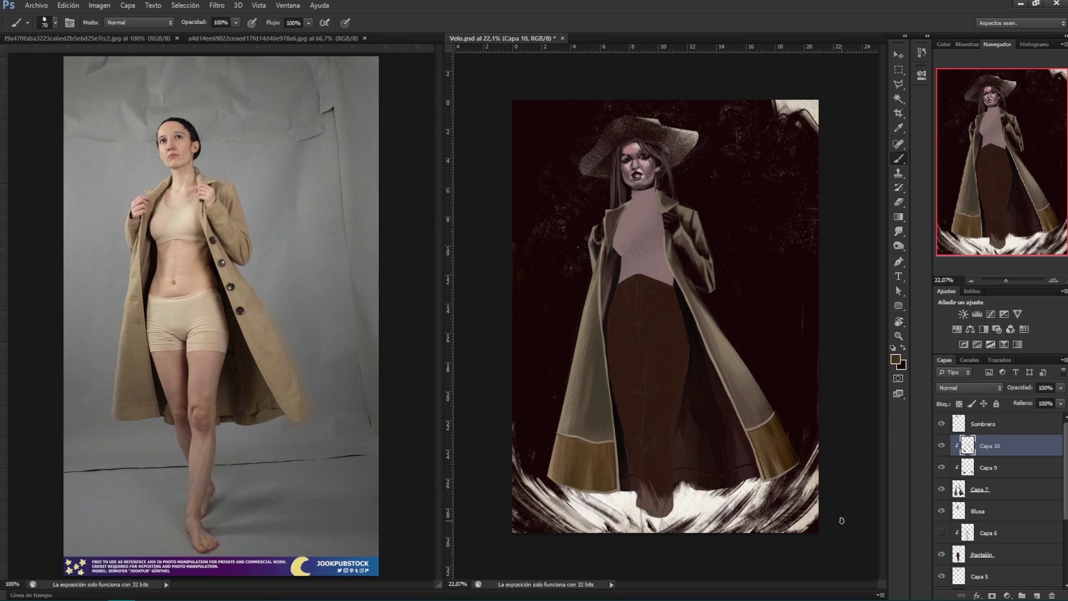
# Step: Show Capa 6, add a clipped layer above it, and paint dark folds and leg shading on the trousers
pyautogui.click(941, 532)
pyautogui.click(987, 532)
pyautogui.click(1036, 595)
pyautogui.keyDown('alt'); pyautogui.click(647, 334); pyautogui.keyUp('alt')
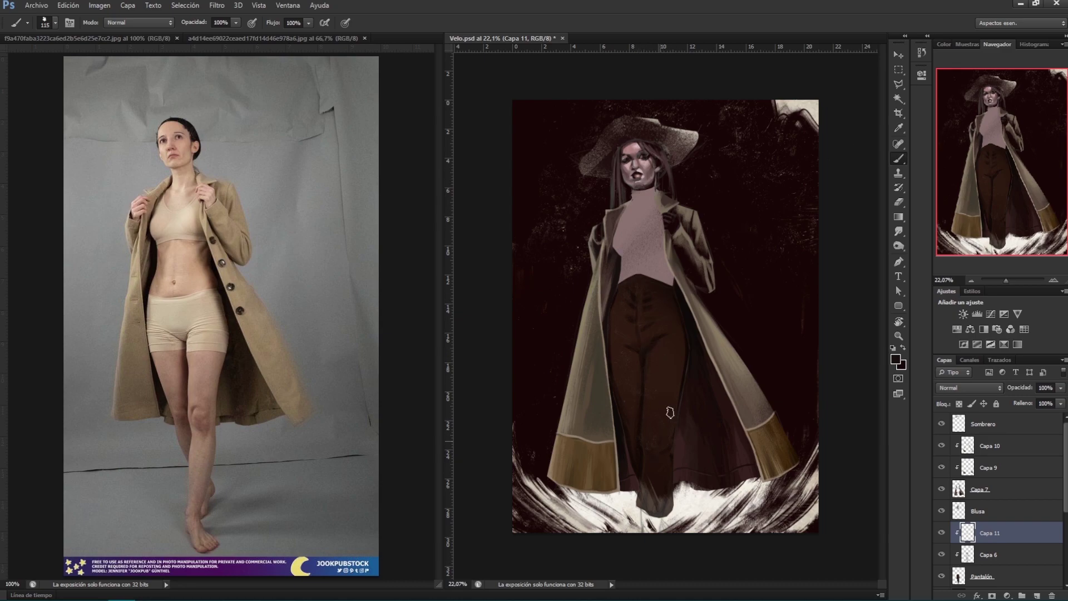
# Step: Add another clipped layer, bring up the cowboy-hat character reference, and paint the waistband trim and front buttons in light brown
pyautogui.hotkey('ctrl', 'shift', 'alt', 'n')
pyautogui.hotkey('ctrl', 'Tab')
pyautogui.keyDown('alt'); pyautogui.click(652, 304); pyautogui.keyUp('alt')
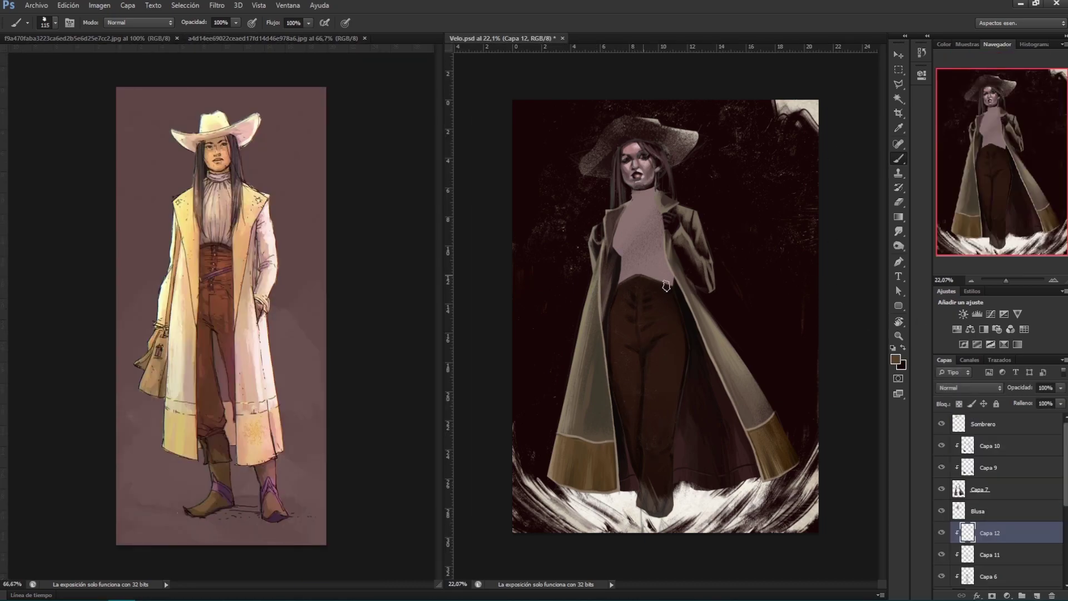
pyautogui.click(55, 23)
pyautogui.click(653, 295)
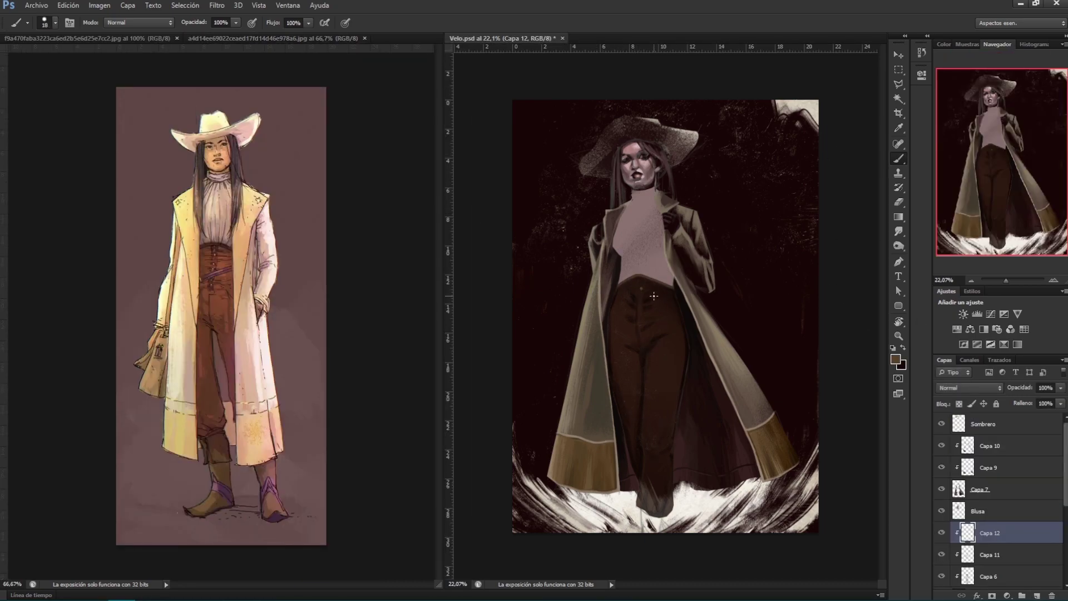
# Step: Return to Capa 11 and refine the trouser folds and lower legs with sampled and picked dark browns
pyautogui.hotkey('alt', '[')
pyautogui.keyDown('alt'); pyautogui.click(643, 329); pyautogui.keyUp('alt')
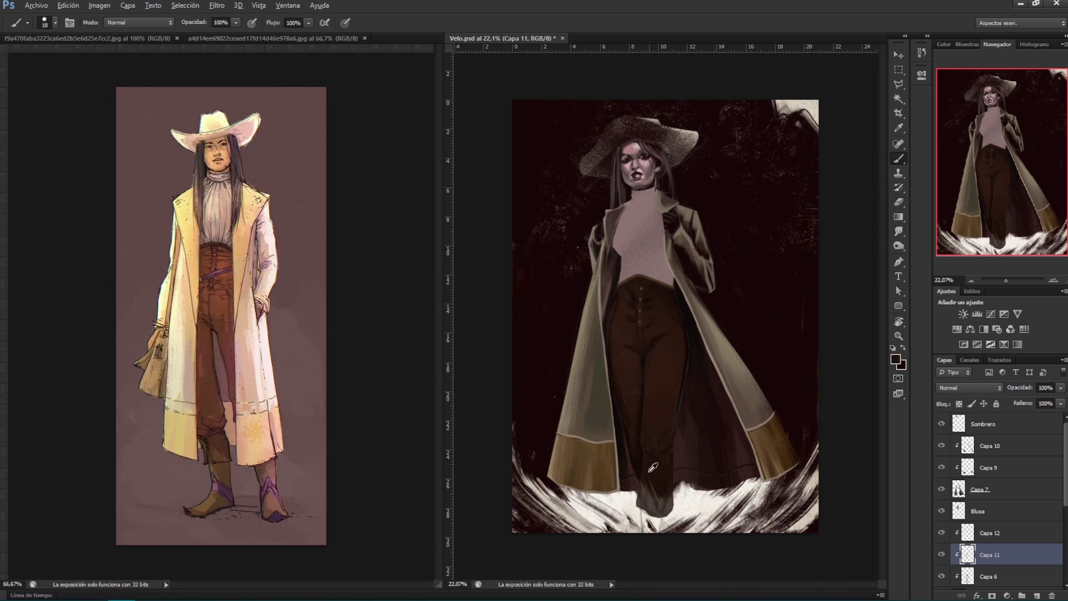
pyautogui.click(799, 484)
pyautogui.press('Return')
# Step: Add a layer clipped to Blusa and paint vertical pleats across the blouse in a sampled mauve
pyautogui.click(977, 511)
pyautogui.hotkey('ctrl', 'shift', 'alt', 'n')
pyautogui.hotkey('ctrl', 'alt', 'g')
pyautogui.keyDown('alt'); pyautogui.click(637, 204); pyautogui.keyUp('alt')
pyautogui.moveTo(635, 201)
pyautogui.mouseDown()
pyautogui.moveTo(663, 194)
pyautogui.moveTo(633, 278)
pyautogui.mouseUp()
pyautogui.moveTo(654, 236); pyautogui.dragTo(652, 279)
pyautogui.moveTo(649, 202); pyautogui.dragTo(649, 270)
pyautogui.moveTo(622, 214)
pyautogui.mouseDown()
pyautogui.moveTo(619, 259)
pyautogui.moveTo(621, 234)
pyautogui.mouseUp()
pyautogui.moveTo(640, 201); pyautogui.dragTo(640, 261)
pyautogui.moveTo(656, 200)
pyautogui.mouseDown()
pyautogui.moveTo(654, 224)
pyautogui.moveTo(624, 257)
pyautogui.mouseUp()
pyautogui.moveTo(662, 219); pyautogui.dragTo(661, 231)
pyautogui.moveTo(670, 257); pyautogui.dragTo(673, 285)
pyautogui.moveTo(657, 190); pyautogui.dragTo(662, 231)
pyautogui.moveTo(660, 205); pyautogui.dragTo(667, 283)
pyautogui.moveTo(620, 242); pyautogui.dragTo(622, 257)
# Step: Check the coat layer Capa 7 by toggling its visibility and tidy its inner edge at the waist with the Eraser
pyautogui.hotkey('ctrl', 'shift', 'alt', 'n')
pyautogui.hotkey('ctrl', 'shift', ']')
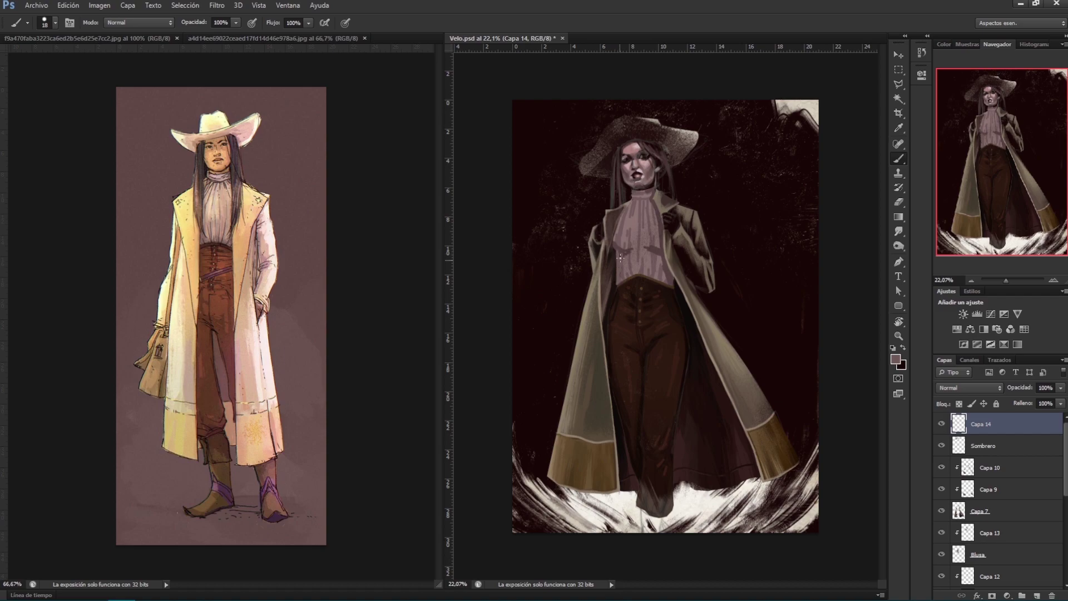
pyautogui.click(980, 490)
pyautogui.click(941, 490)
pyautogui.click(941, 490)
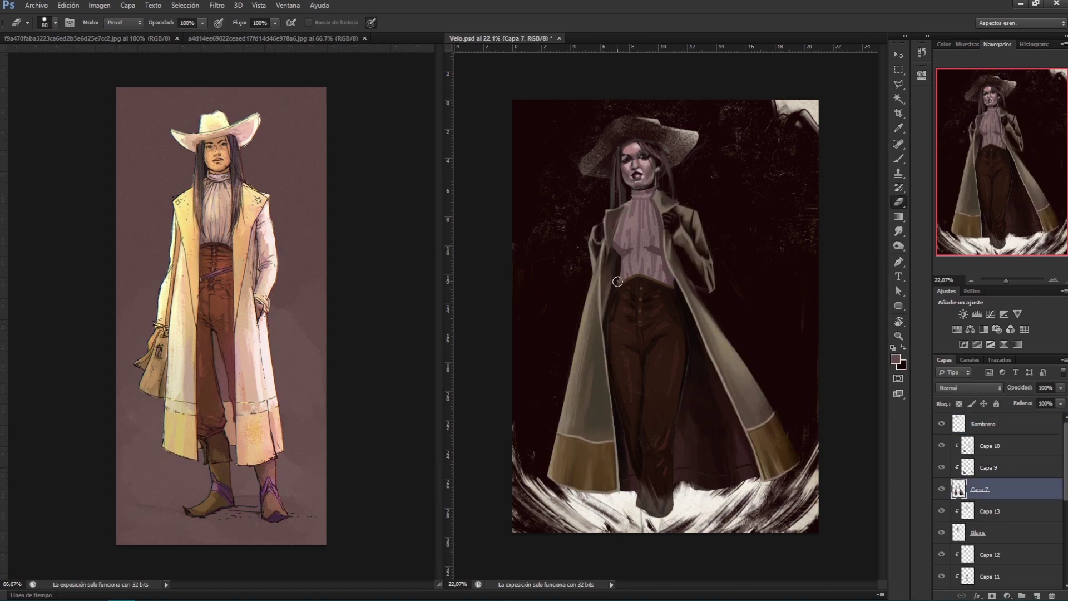
# Step: Paint darker pleats and side shading over the blouse on Capa 13
pyautogui.click(969, 526)
pyautogui.click(1011, 515)
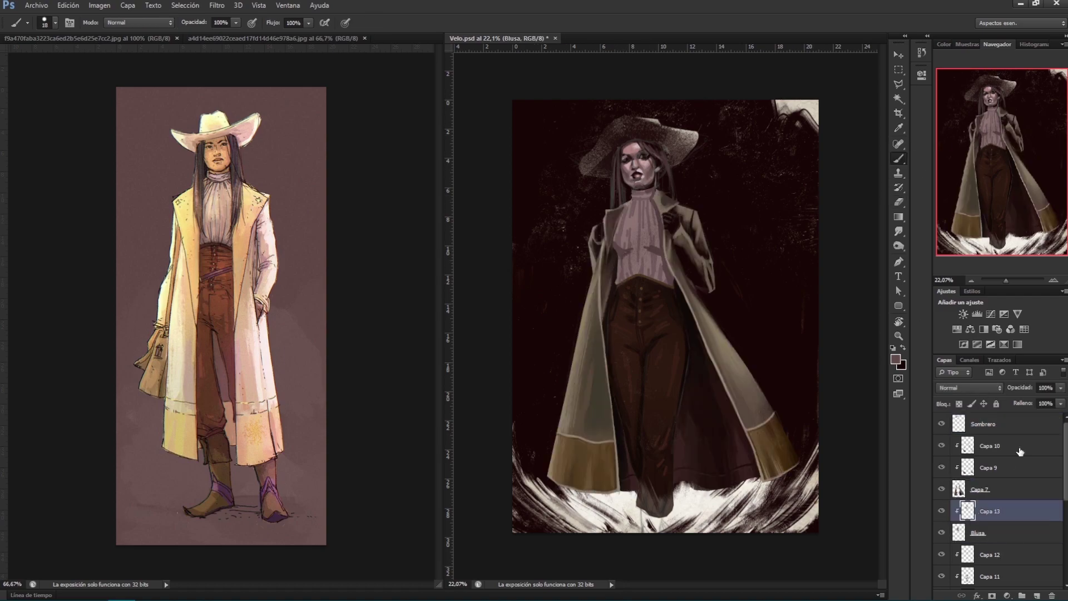
pyautogui.moveTo(621, 237); pyautogui.dragTo(623, 260)
pyautogui.moveTo(636, 227); pyautogui.dragTo(636, 267)
pyautogui.moveTo(654, 207)
pyautogui.mouseDown()
pyautogui.moveTo(655, 273)
pyautogui.moveTo(626, 276)
pyautogui.mouseUp()
pyautogui.moveTo(640, 247)
pyautogui.mouseDown()
pyautogui.moveTo(640, 274)
pyautogui.moveTo(657, 286)
pyautogui.mouseUp()
pyautogui.moveTo(634, 201); pyautogui.dragTo(627, 238)
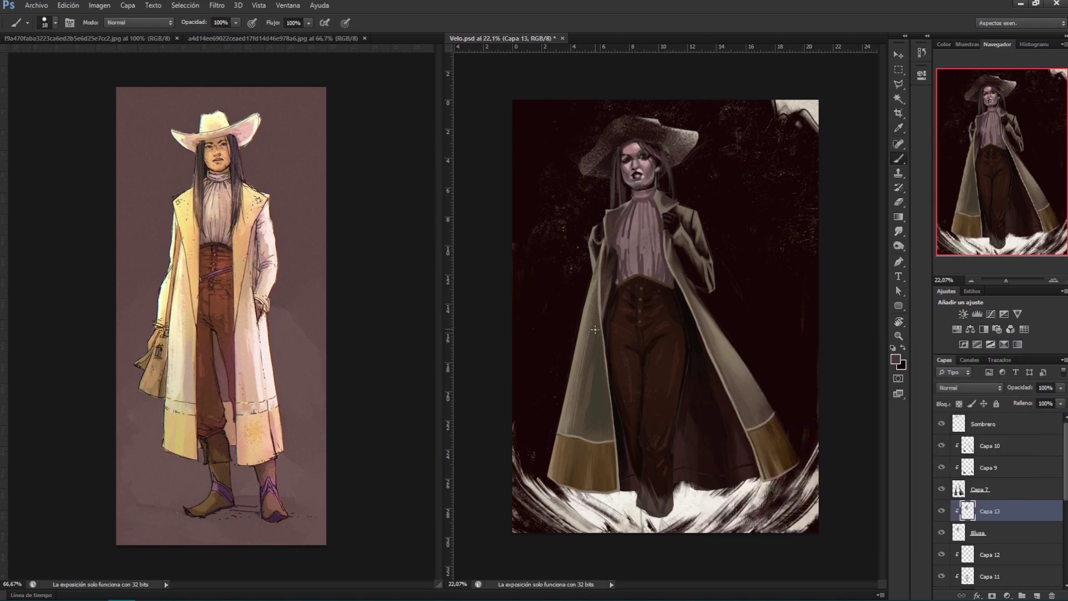
# Step: Load the Sombrero selection and paint a pale highlight along the hat brim on Capa 14
pyautogui.scroll(-3, 996, 501)
pyautogui.click(979, 499)
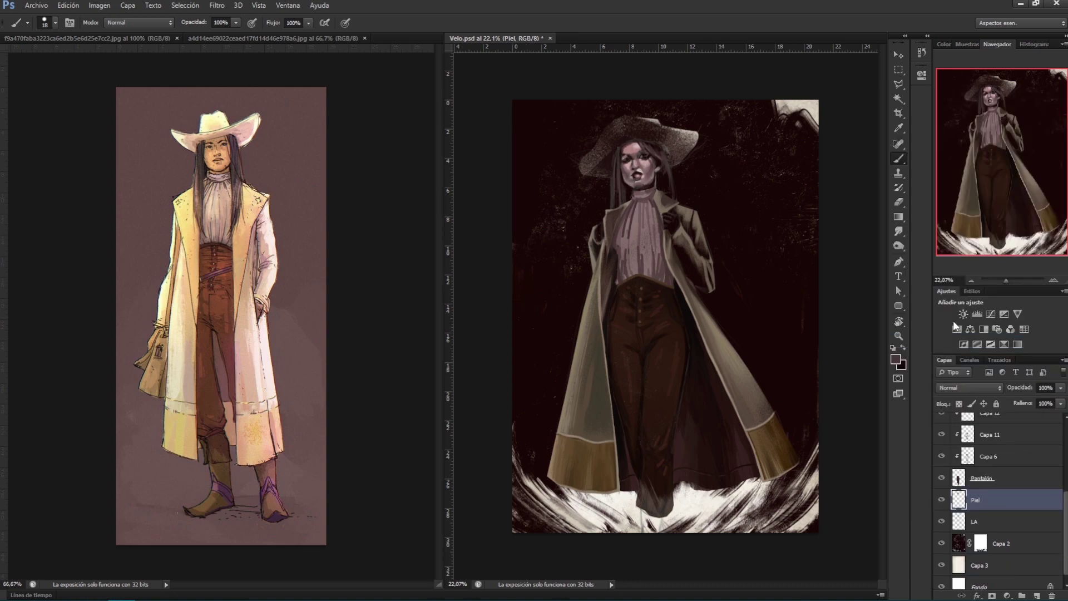
pyautogui.scroll(3, 996, 490)
pyautogui.click(990, 424)
pyautogui.keyDown('alt'); pyautogui.click(691, 145); pyautogui.keyUp('alt')
pyautogui.keyDown('ctrl'); pyautogui.click(958, 445); pyautogui.keyUp('ctrl')
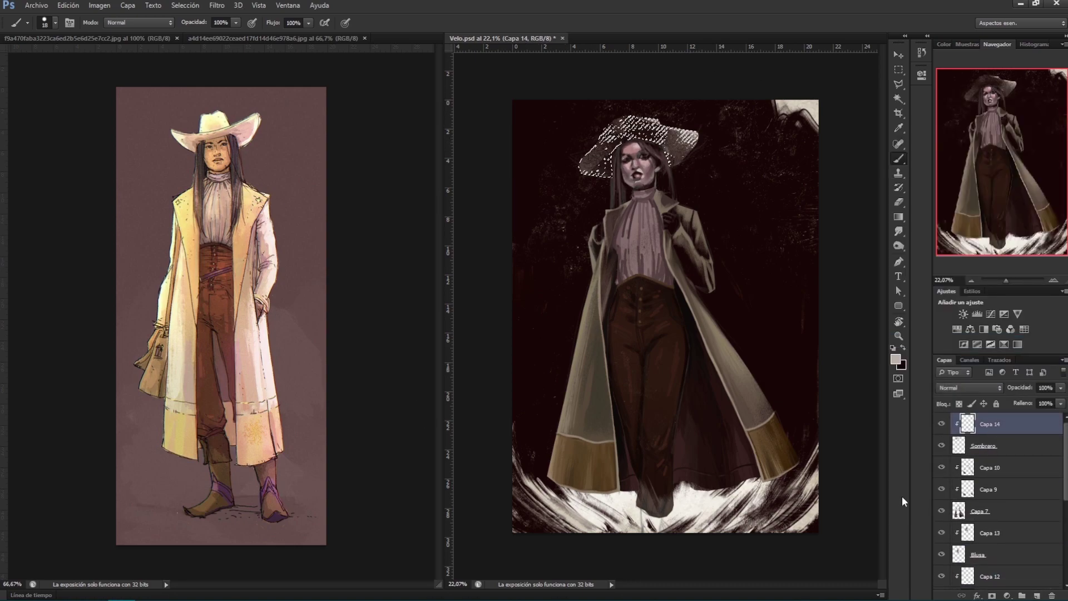
pyautogui.rightClick(898, 84)
pyautogui.click(984, 83)
pyautogui.moveTo(696, 138)
pyautogui.mouseDown()
pyautogui.moveTo(679, 162)
pyautogui.moveTo(690, 133)
pyautogui.moveTo(604, 150)
pyautogui.mouseUp()
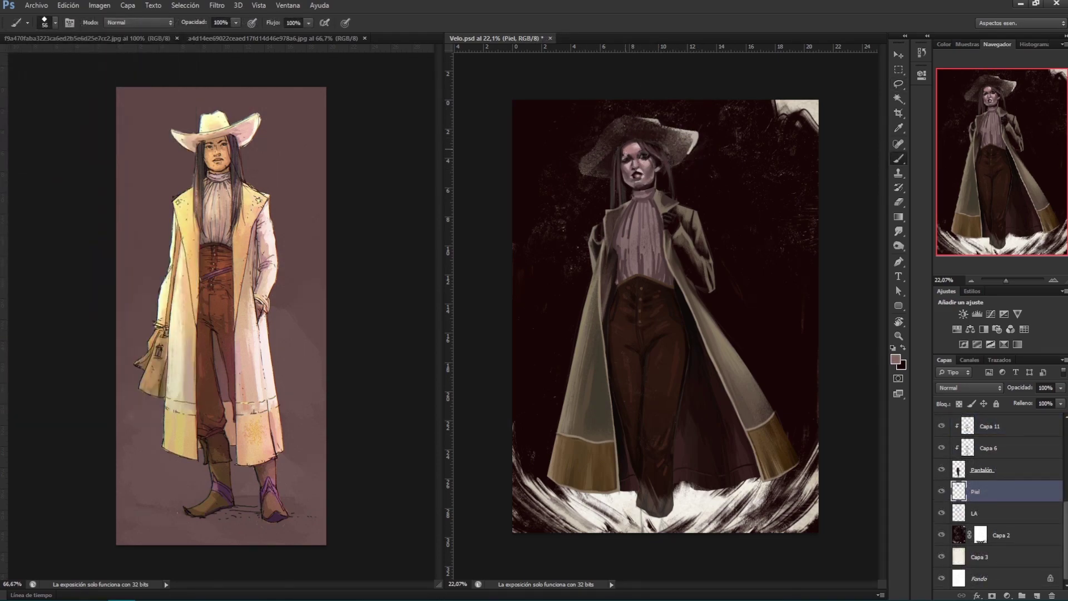
# Step: Repaint the face and the shadow under the hat on the Piel layer with sampled skin tones
pyautogui.keyDown('alt'); pyautogui.click(628, 150); pyautogui.keyUp('alt')
pyautogui.keyDown('alt'); pyautogui.click(636, 152); pyautogui.keyUp('alt')
pyautogui.keyDown('alt'); pyautogui.click(635, 160); pyautogui.keyUp('alt')
pyautogui.keyDown('alt'); pyautogui.click(633, 172); pyautogui.keyUp('alt')
pyautogui.keyDown('alt'); pyautogui.click(644, 162); pyautogui.keyUp('alt')
pyautogui.keyDown('alt'); pyautogui.click(642, 165); pyautogui.keyUp('alt')
pyautogui.keyDown('alt'); pyautogui.click(627, 189); pyautogui.keyUp('alt')
pyautogui.keyDown('alt'); pyautogui.click(645, 157); pyautogui.keyUp('alt')
pyautogui.moveTo(646, 150); pyautogui.dragTo(659, 153)
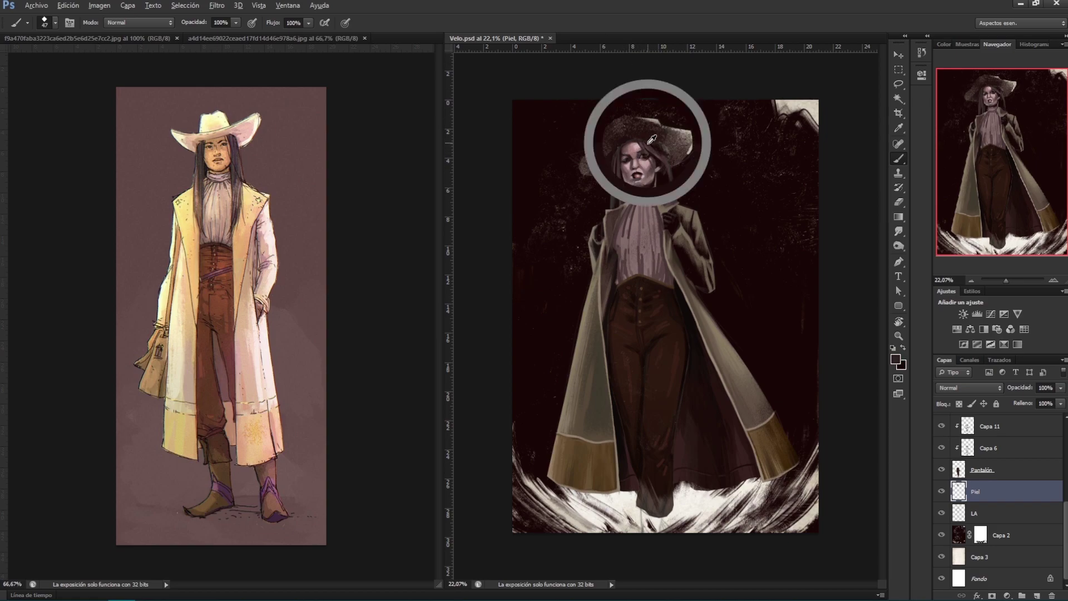
# Step: Refine the jaw, cheeks and temple on the Piel layer with sampled light and shadow tones
pyautogui.keyDown('alt'); pyautogui.click(675, 199); pyautogui.keyUp('alt')
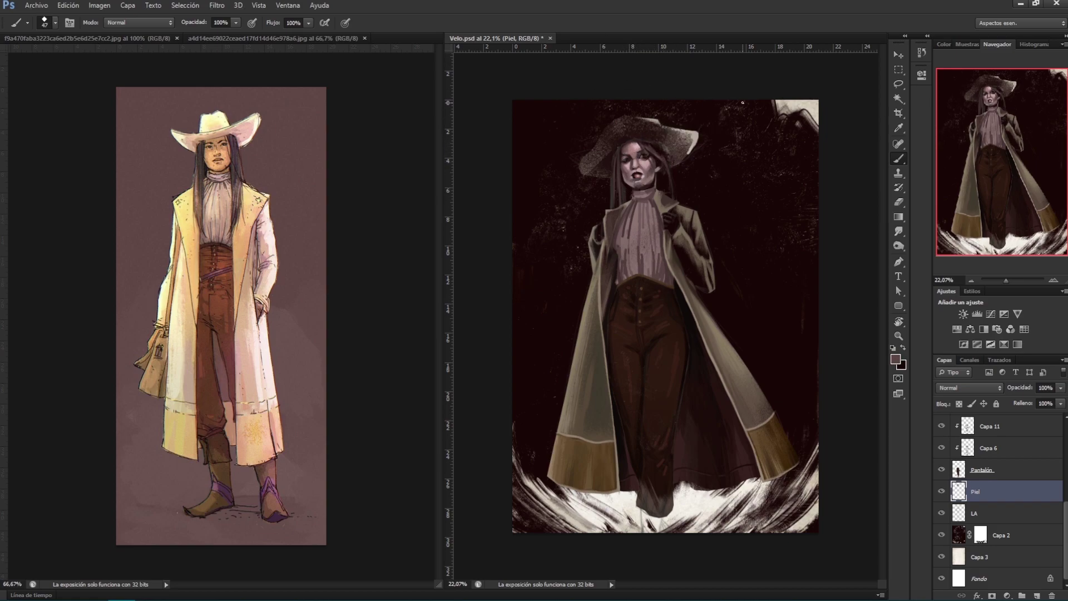
pyautogui.keyDown('alt'); pyautogui.click(645, 182); pyautogui.keyUp('alt')
pyautogui.keyDown('alt'); pyautogui.click(658, 176); pyautogui.keyUp('alt')
pyautogui.keyDown('alt'); pyautogui.click(661, 171); pyautogui.keyUp('alt')
pyautogui.keyDown('alt'); pyautogui.click(657, 146); pyautogui.keyUp('alt')
pyautogui.keyDown('alt'); pyautogui.click(648, 171); pyautogui.keyUp('alt')
pyautogui.click(633, 163)
pyautogui.keyDown('alt'); pyautogui.click(628, 172); pyautogui.keyUp('alt')
pyautogui.keyDown('alt'); pyautogui.click(648, 167); pyautogui.keyUp('alt')
# Step: Refine the eyes, nose, lips and chin on the Piel layer with sampled skin colors
pyautogui.keyDown('alt'); pyautogui.click(650, 179); pyautogui.keyUp('alt')
pyautogui.keyDown('alt'); pyautogui.click(656, 158); pyautogui.keyUp('alt')
pyautogui.keyDown('alt'); pyautogui.click(632, 161); pyautogui.keyUp('alt')
pyautogui.keyDown('alt'); pyautogui.click(635, 162); pyautogui.keyUp('alt')
pyautogui.keyDown('alt'); pyautogui.click(649, 177); pyautogui.keyUp('alt')
pyautogui.keyDown('alt'); pyautogui.click(638, 180); pyautogui.keyUp('alt')
pyautogui.keyDown('alt'); pyautogui.click(639, 181); pyautogui.keyUp('alt')
pyautogui.keyDown('alt'); pyautogui.click(656, 180); pyautogui.keyUp('alt')
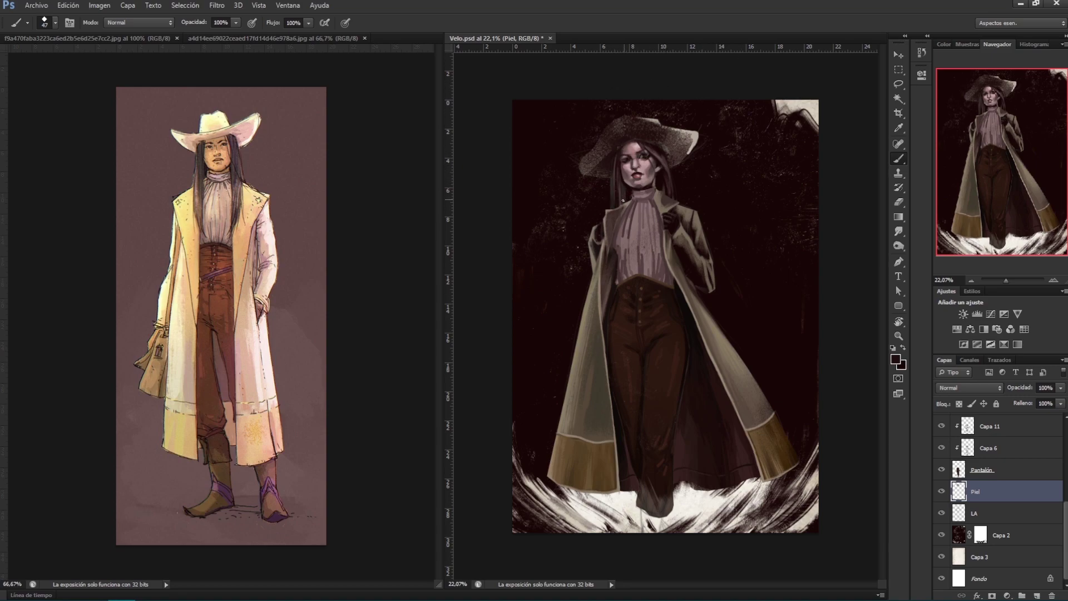
pyautogui.keyDown('alt'); pyautogui.click(646, 163); pyautogui.keyUp('alt')
# Step: Paint the blouse's high collar and its folds on Capa 13 and Blusa with sampled mauve and dark tones
pyautogui.scroll(3, 990, 489)
pyautogui.click(990, 440)
pyautogui.keyDown('alt'); pyautogui.click(637, 195); pyautogui.keyUp('alt')
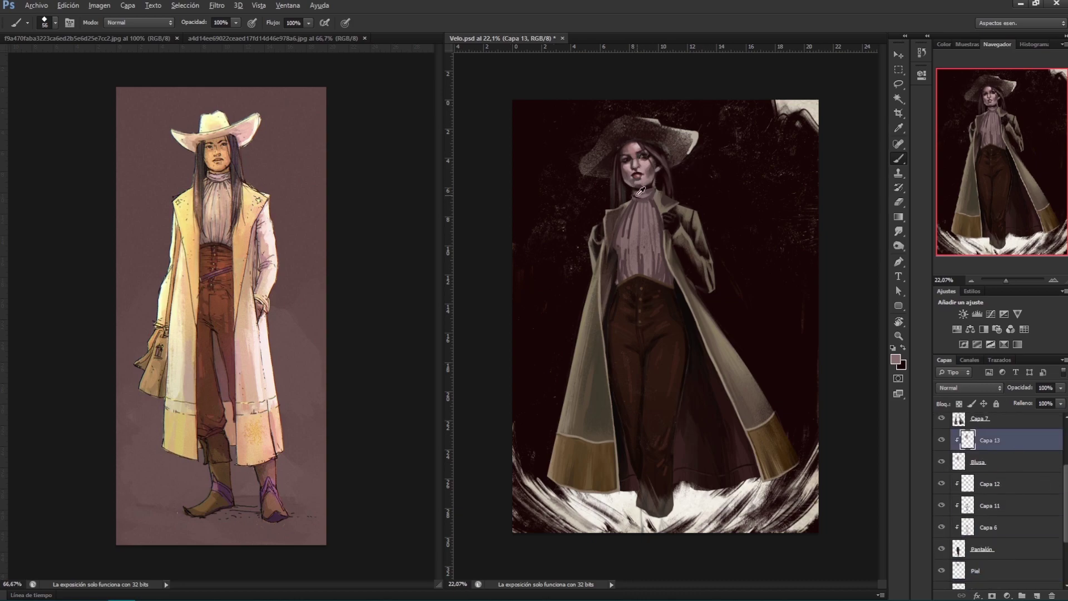
pyautogui.keyDown('alt'); pyautogui.click(666, 189); pyautogui.keyUp('alt')
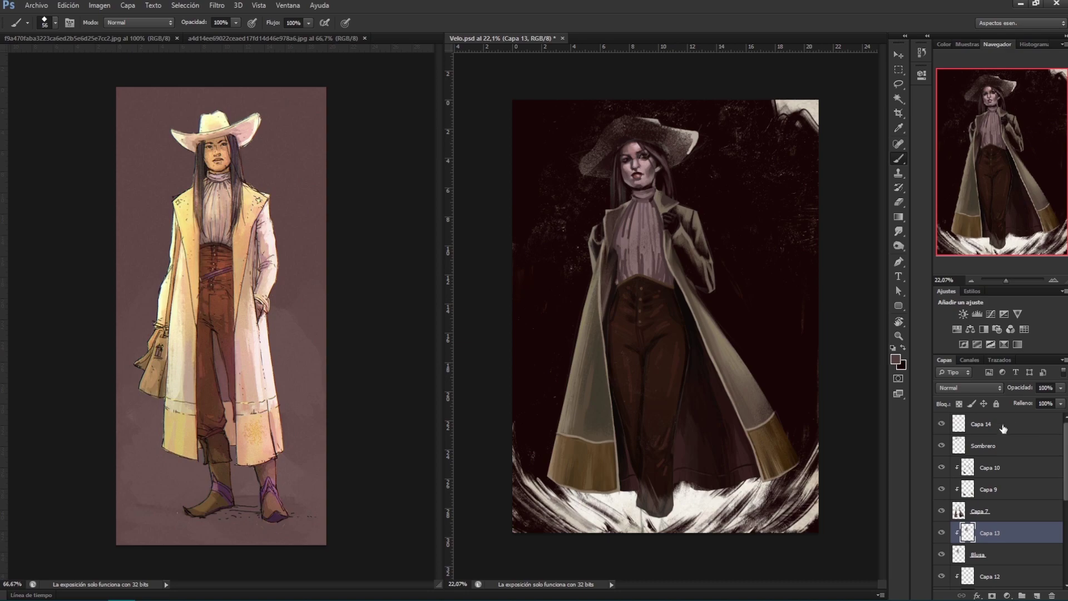
pyautogui.keyDown('ctrl'); pyautogui.click(653, 189); pyautogui.keyUp('ctrl')
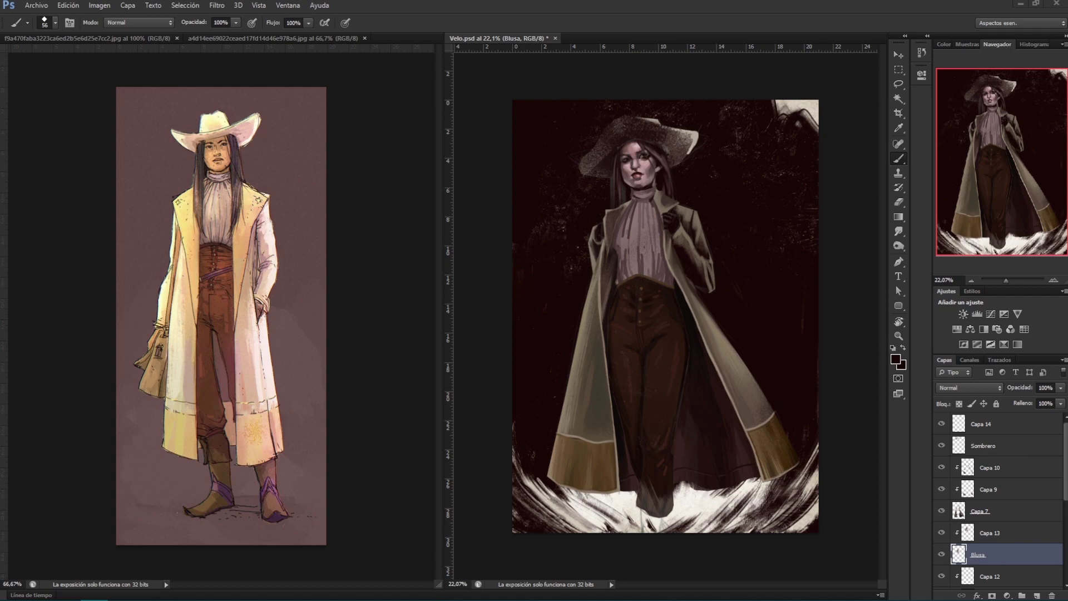
pyautogui.keyDown('ctrl'); pyautogui.click(640, 189); pyautogui.keyUp('ctrl')
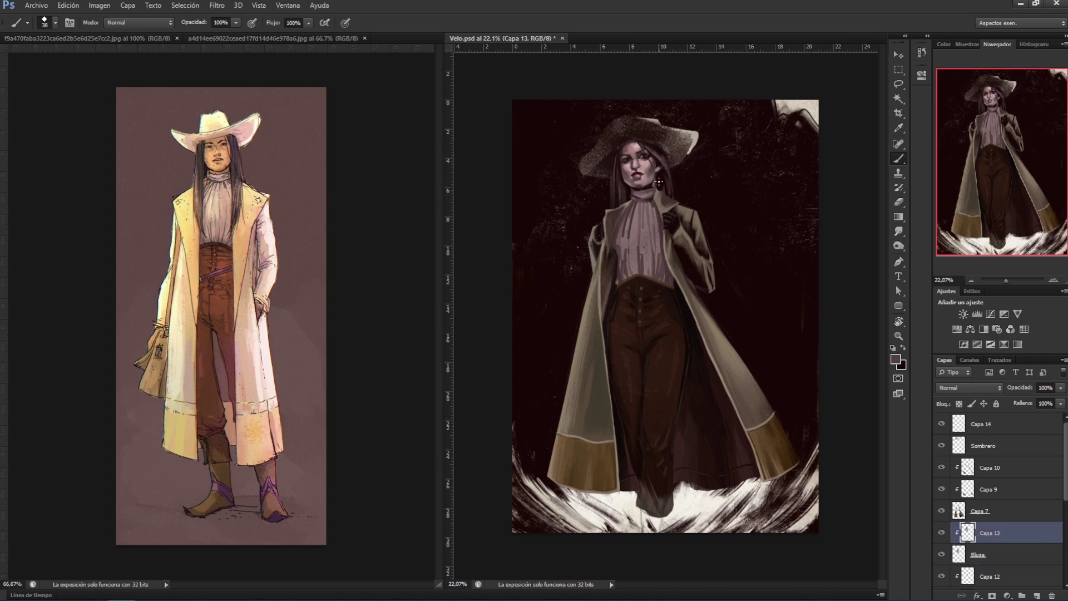
pyautogui.keyDown('alt'); pyautogui.click(656, 187); pyautogui.keyUp('alt')
pyautogui.keyDown('alt'); pyautogui.click(642, 200); pyautogui.keyUp('alt')
# Step: Touch up the jawline and neck beside the collar on the Piel layer with sampled tones
pyautogui.keyDown('ctrl'); pyautogui.click(660, 177); pyautogui.keyUp('ctrl')
pyautogui.keyDown('alt'); pyautogui.click(655, 181); pyautogui.keyUp('alt')
pyautogui.keyDown('alt'); pyautogui.click(658, 190); pyautogui.keyUp('alt')
pyautogui.keyDown('alt'); pyautogui.click(693, 128); pyautogui.keyUp('alt')
pyautogui.keyDown('alt'); pyautogui.click(657, 175); pyautogui.keyUp('alt')
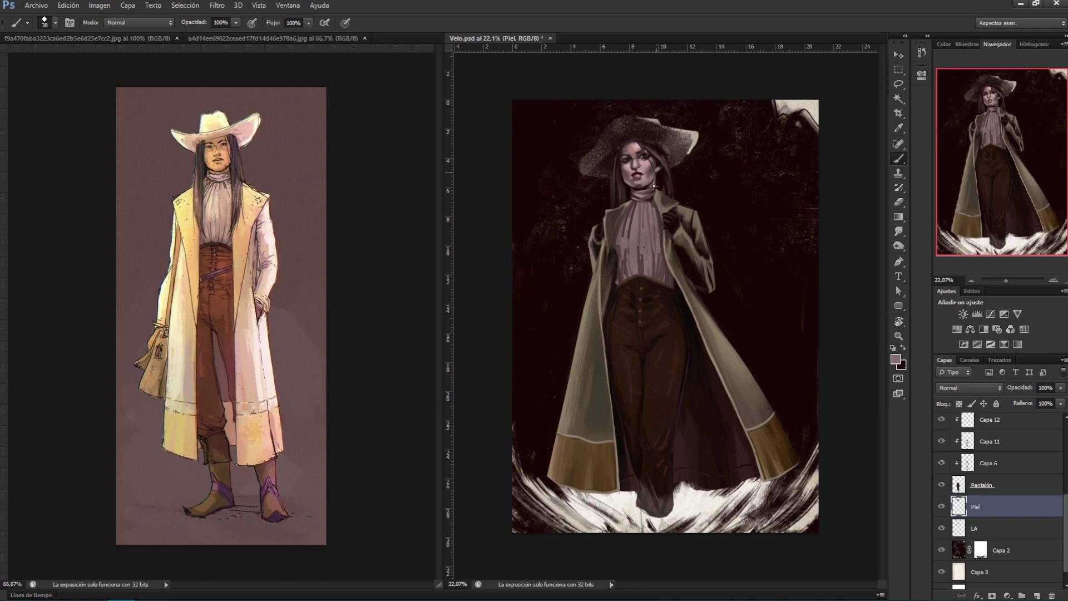
# Step: Deepen the blouse pleats on Capa 13 with dark and mid-tone vertical strokes sampled from the painting
pyautogui.keyDown('alt'); pyautogui.click(627, 201); pyautogui.keyUp('alt')
pyautogui.scroll(3, 1018, 491)
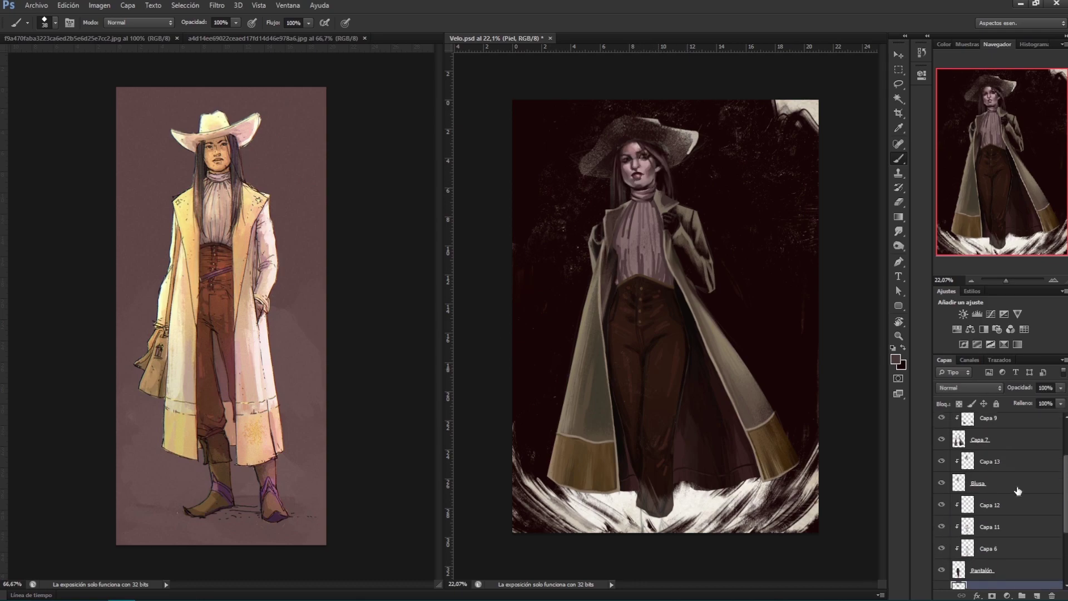
pyautogui.click(995, 461)
pyautogui.moveTo(631, 217); pyautogui.dragTo(628, 223)
pyautogui.moveTo(665, 264)
pyautogui.mouseDown()
pyautogui.moveTo(668, 243)
pyautogui.moveTo(624, 281)
pyautogui.moveTo(641, 278)
pyautogui.mouseUp()
pyautogui.moveTo(658, 240); pyautogui.dragTo(660, 280)
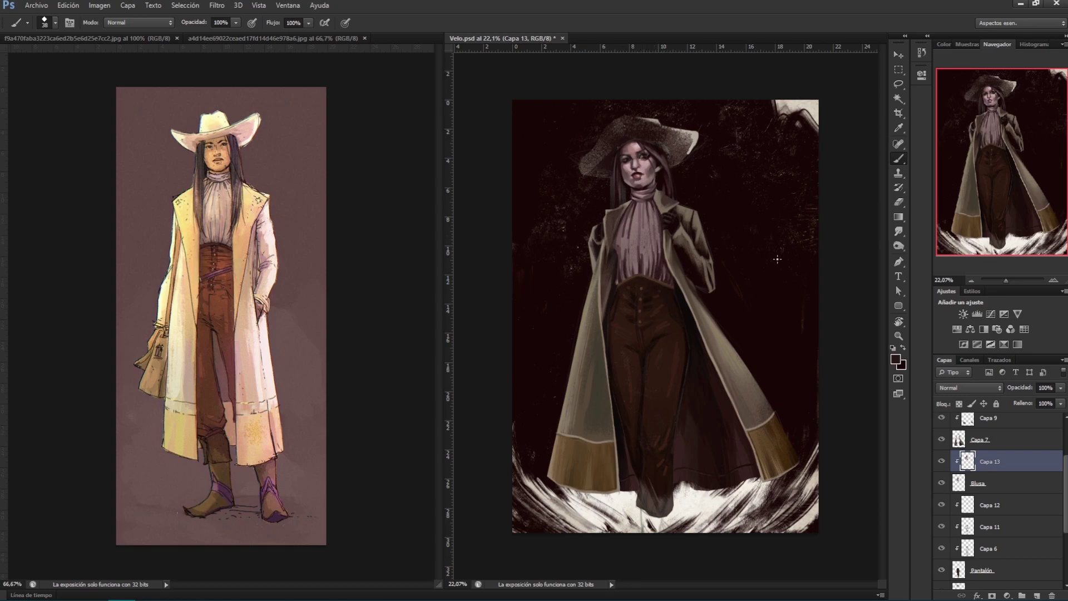
pyautogui.moveTo(626, 216); pyautogui.dragTo(636, 256)
pyautogui.moveTo(650, 201)
pyautogui.mouseDown()
pyautogui.moveTo(658, 253)
pyautogui.moveTo(646, 274)
pyautogui.moveTo(631, 251)
pyautogui.moveTo(640, 260)
pyautogui.moveTo(647, 241)
pyautogui.mouseUp()
pyautogui.keyDown('alt'); pyautogui.click(633, 215); pyautogui.keyUp('alt')
pyautogui.keyDown('alt'); pyautogui.click(640, 248); pyautogui.keyUp('alt')
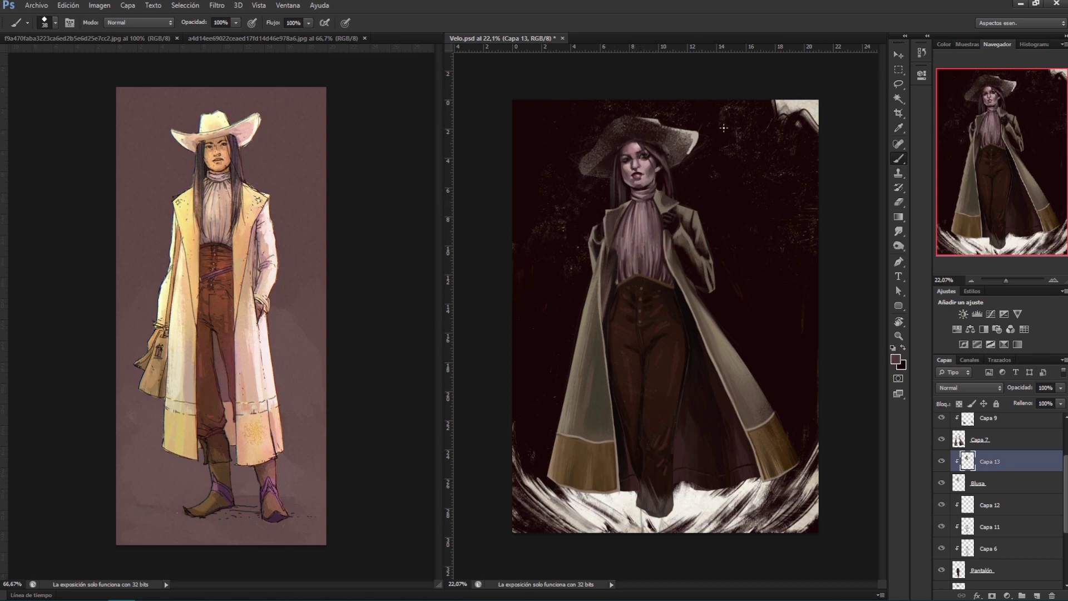
# Step: Merge Capa 13 with Blusa, smudge the pleats smooth, and paint sampled highlights on the blouse and collar
pyautogui.press('r')
pyautogui.hotkey('ctrl', 'e')
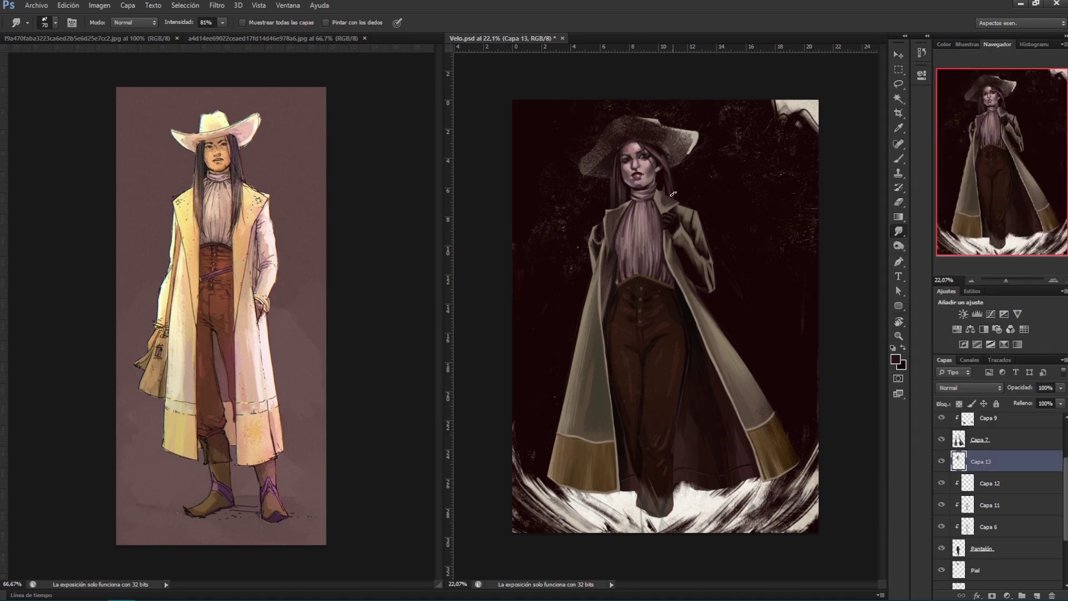
pyautogui.doubleClick(93, 198)
pyautogui.press('b')
pyautogui.keyDown('alt'); pyautogui.click(648, 194); pyautogui.keyUp('alt')
pyautogui.scroll(1, 1001, 500)
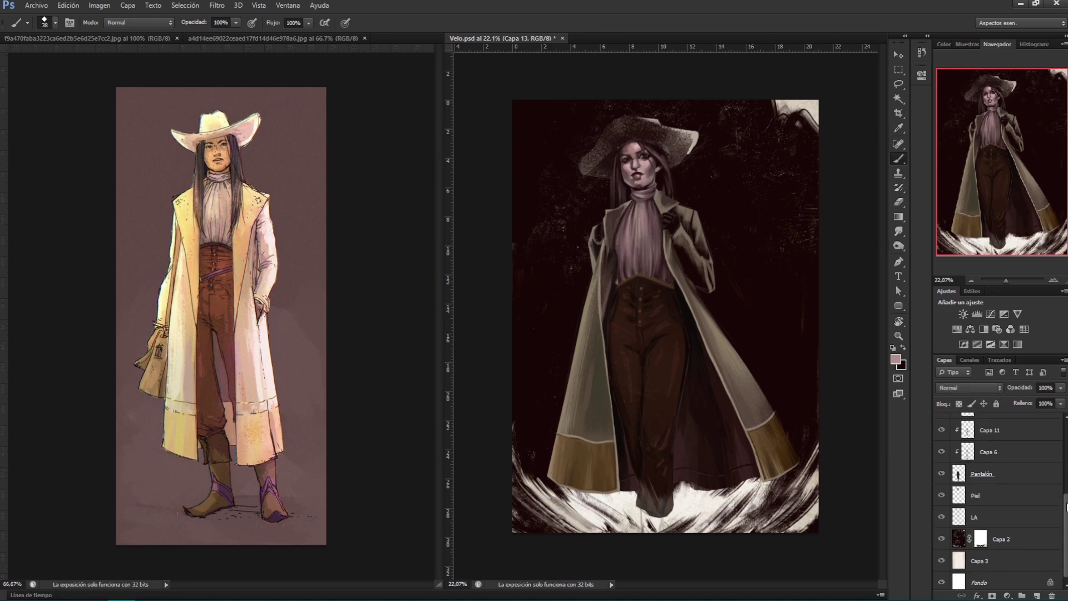
# Step: Bring up the coat reference photo and merge the coat's clipped layers into a single Capa 10 layer
pyautogui.hotkey('ctrl', 'Tab')
pyautogui.hotkey('ctrl', 'shift', 'Tab')
pyautogui.click(942, 461)
pyautogui.click(941, 466)
pyautogui.click(980, 462)
pyautogui.hotkey('ctrl', 'e')
# Step: Paint lighter folds and edges on the coat's collar, shoulder and sleeve on Capa 10 with picked and sampled colors
pyautogui.keyDown('alt'); pyautogui.click(654, 195); pyautogui.keyUp('alt')
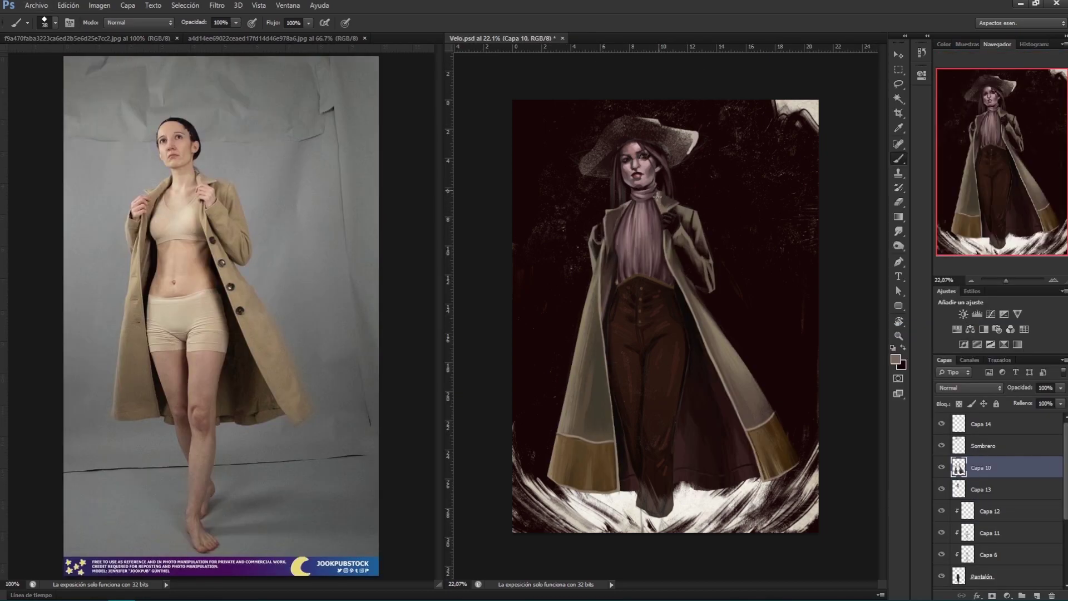
pyautogui.press('i')
pyautogui.click(895, 358)
pyautogui.press('Return')
pyautogui.press('b')
pyautogui.keyDown('alt'); pyautogui.click(695, 149); pyautogui.keyUp('alt')
pyautogui.keyDown('alt'); pyautogui.click(679, 199); pyautogui.keyUp('alt')
pyautogui.keyDown('alt'); pyautogui.click(695, 216); pyautogui.keyUp('alt')
pyautogui.keyDown('alt'); pyautogui.click(695, 206); pyautogui.keyUp('alt')
pyautogui.keyDown('alt'); pyautogui.click(693, 222); pyautogui.keyUp('alt')
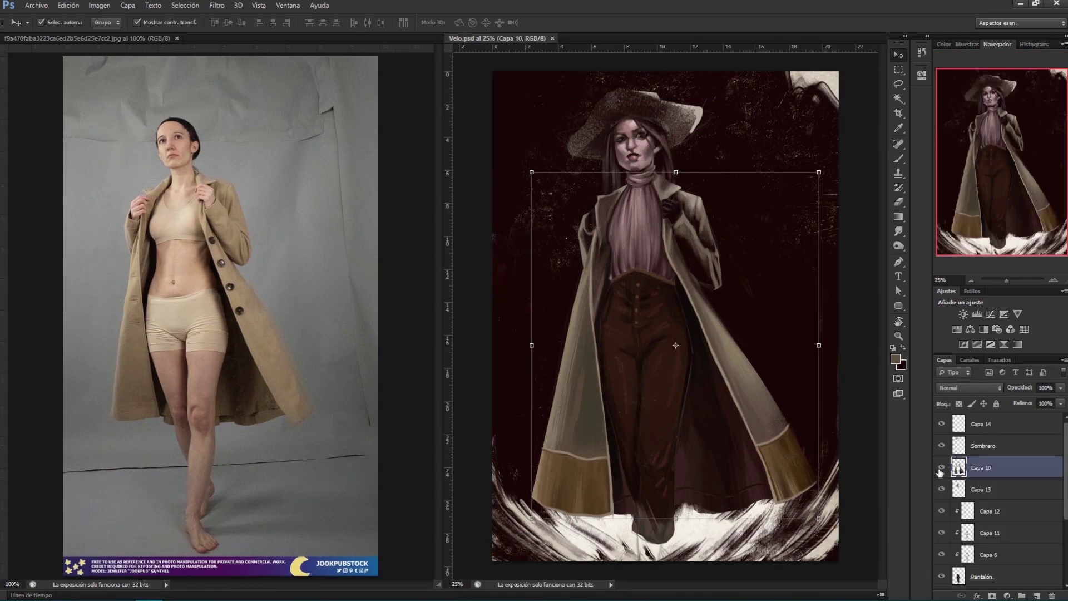
# Step: Transform all the character layers together, enlarging the figure to about 104% width and 101% height with a slight rotation
pyautogui.hotkey('ctrl', '-')
pyautogui.moveTo(581, 538); pyautogui.dragTo(573, 537)
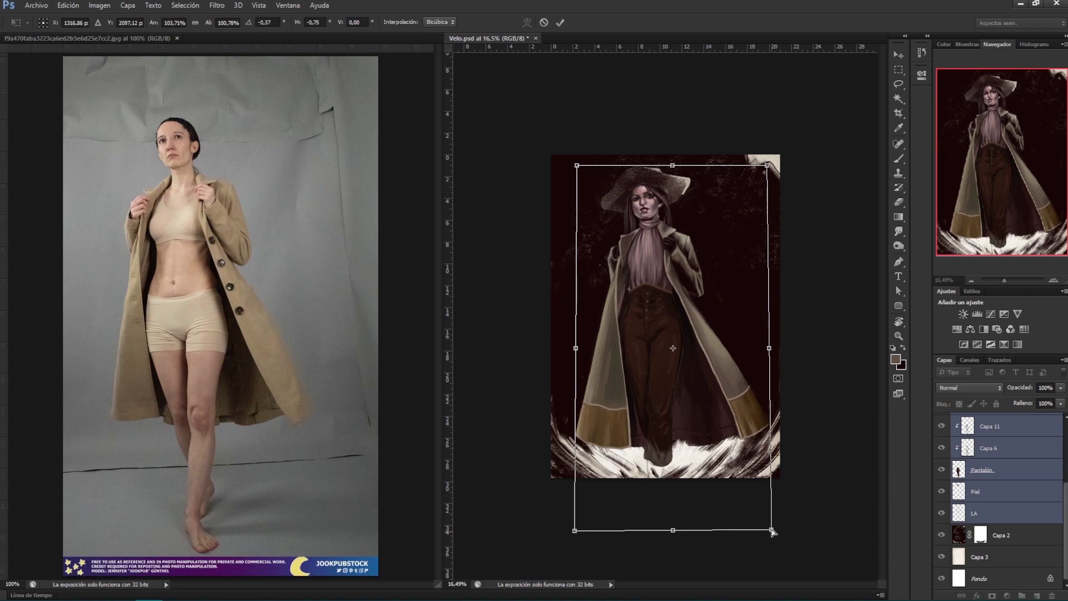
pyautogui.press('Return')
# Step: Paint light and dark strokes on the hat's crown and brim on Capa 14, using colors sampled from the hat
pyautogui.press('b')
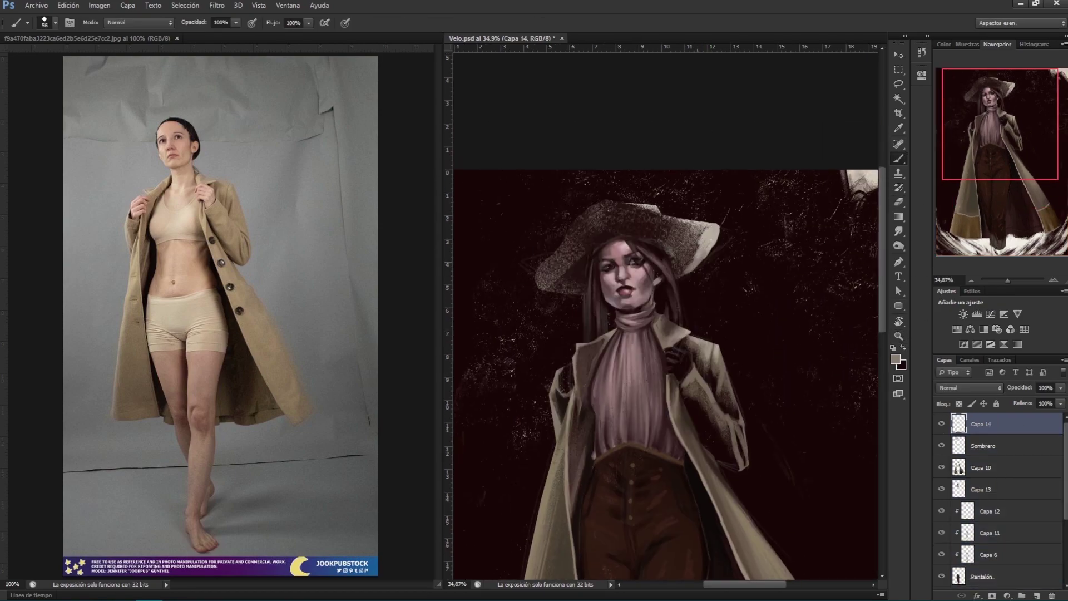
pyautogui.press('e')
pyautogui.press('b')
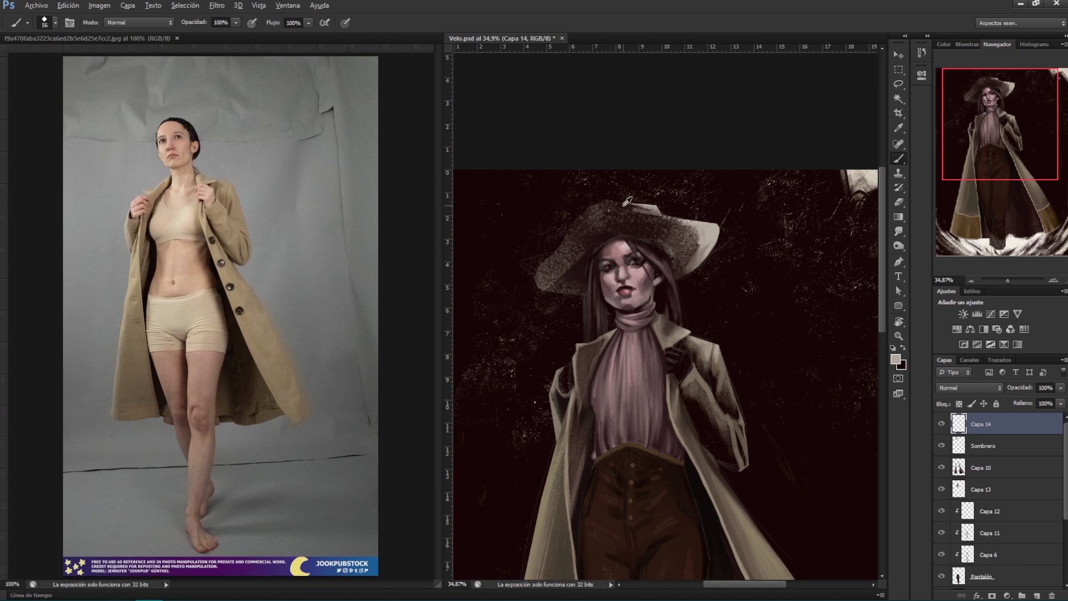
pyautogui.keyDown('alt'); pyautogui.click(621, 234); pyautogui.keyUp('alt')
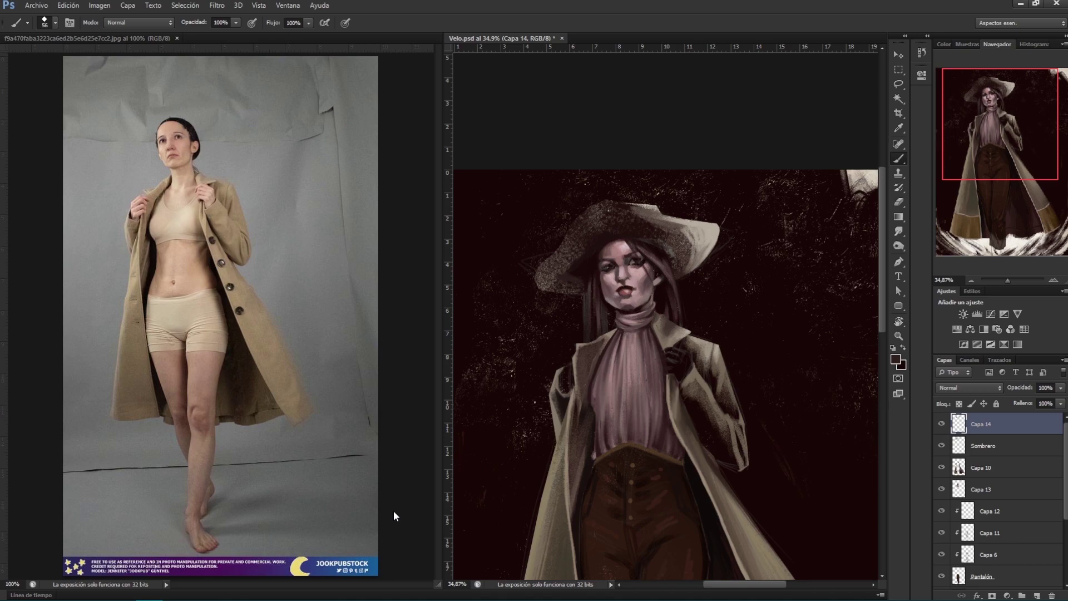
# Step: Enlarge the reference photo to about 236% and paint lights and shadows around the eyes and forehead on Capa 14 with sampled skin tones
pyautogui.press('z')
pyautogui.click(898, 158)
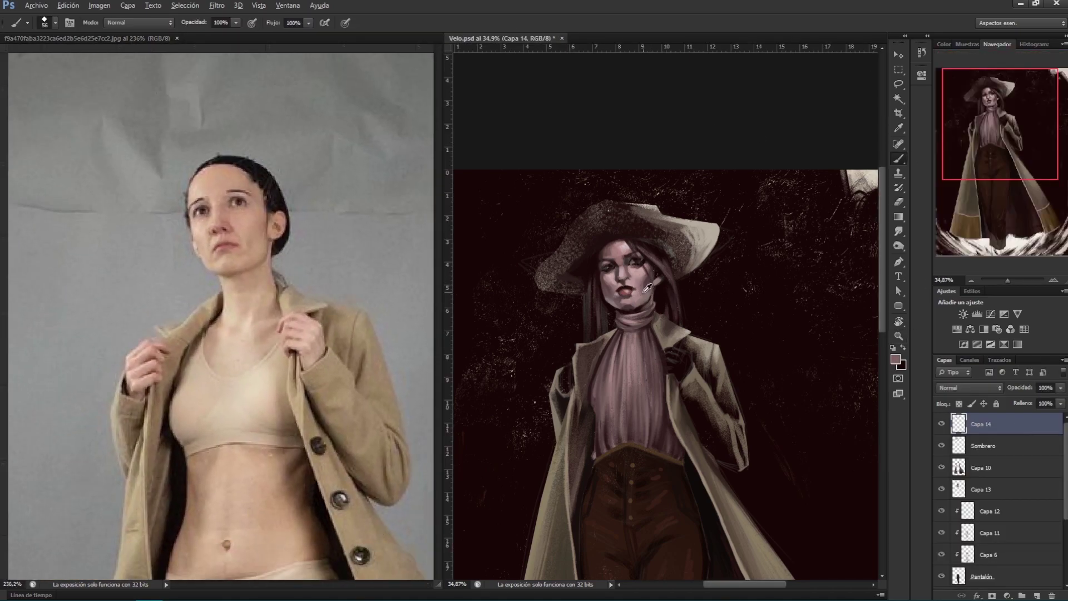
pyautogui.keyDown('alt'); pyautogui.click(631, 267); pyautogui.keyUp('alt')
pyautogui.keyDown('alt'); pyautogui.click(636, 261); pyautogui.keyUp('alt')
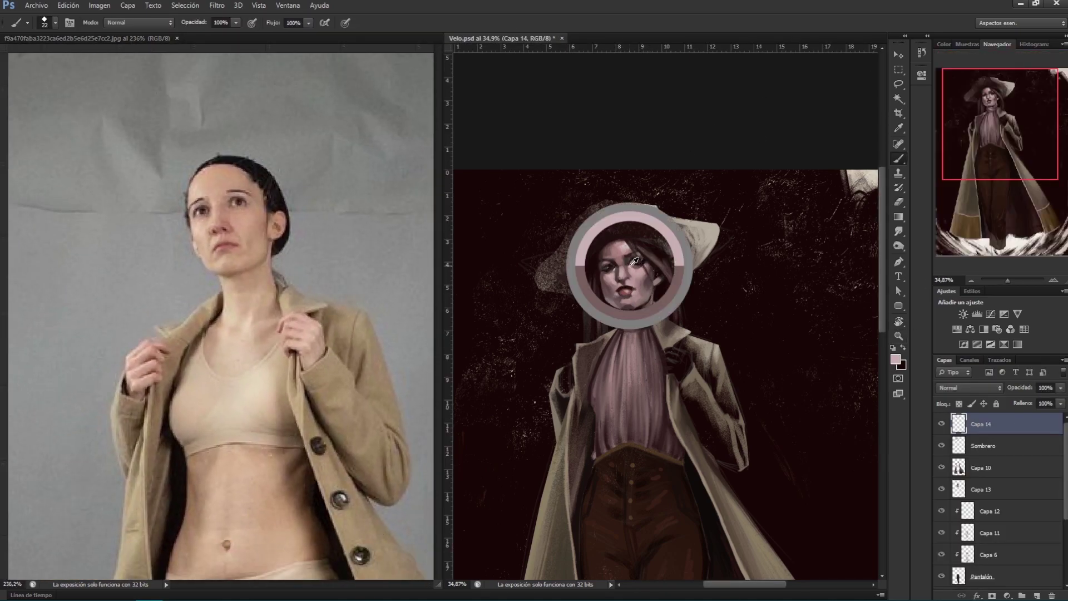
pyautogui.keyDown('alt'); pyautogui.click(626, 266); pyautogui.keyUp('alt')
pyautogui.keyDown('alt'); pyautogui.click(614, 265); pyautogui.keyUp('alt')
pyautogui.keyDown('alt'); pyautogui.click(632, 261); pyautogui.keyUp('alt')
pyautogui.keyDown('alt'); pyautogui.click(611, 269); pyautogui.keyUp('alt')
pyautogui.keyDown('alt'); pyautogui.click(602, 282); pyautogui.keyUp('alt')
pyautogui.keyDown('alt'); pyautogui.click(647, 255); pyautogui.keyUp('alt')
pyautogui.keyDown('alt'); pyautogui.click(621, 270); pyautogui.keyUp('alt')
pyautogui.keyDown('alt'); pyautogui.click(634, 276); pyautogui.keyUp('alt')
pyautogui.keyDown('alt'); pyautogui.click(644, 259); pyautogui.keyUp('alt')
pyautogui.keyDown('alt'); pyautogui.click(640, 262); pyautogui.keyUp('alt')
# Step: Refine the nose, lips, cheeks and surrounding hair on Capa 14 with small brush strokes in colors sampled from the face
pyautogui.keyDown('alt'); pyautogui.click(633, 243); pyautogui.keyUp('alt')
pyautogui.keyDown('alt'); pyautogui.click(623, 288); pyautogui.keyUp('alt')
pyautogui.keyDown('alt'); pyautogui.click(660, 239); pyautogui.keyUp('alt')
pyautogui.keyDown('alt'); pyautogui.click(626, 288); pyautogui.keyUp('alt')
pyautogui.keyDown('alt'); pyautogui.click(635, 287); pyautogui.keyUp('alt')
pyautogui.keyDown('alt'); pyautogui.click(625, 289); pyautogui.keyUp('alt')
pyautogui.keyDown('alt'); pyautogui.click(622, 294); pyautogui.keyUp('alt')
pyautogui.keyDown('alt'); pyautogui.click(640, 285); pyautogui.keyUp('alt')
pyautogui.keyDown('alt'); pyautogui.click(629, 277); pyautogui.keyUp('alt')
pyautogui.keyDown('alt'); pyautogui.click(629, 277); pyautogui.keyUp('alt')
pyautogui.keyDown('alt'); pyautogui.click(601, 256); pyautogui.keyUp('alt')
pyautogui.keyDown('alt'); pyautogui.click(594, 289); pyautogui.keyUp('alt')
pyautogui.keyDown('alt'); pyautogui.click(611, 296); pyautogui.keyUp('alt')
pyautogui.keyDown('alt'); pyautogui.click(645, 253); pyautogui.keyUp('alt')
pyautogui.keyDown('alt'); pyautogui.click(648, 260); pyautogui.keyUp('alt')
pyautogui.keyDown('alt'); pyautogui.click(644, 260); pyautogui.keyUp('alt')
pyautogui.keyDown('alt'); pyautogui.click(639, 257); pyautogui.keyUp('alt')
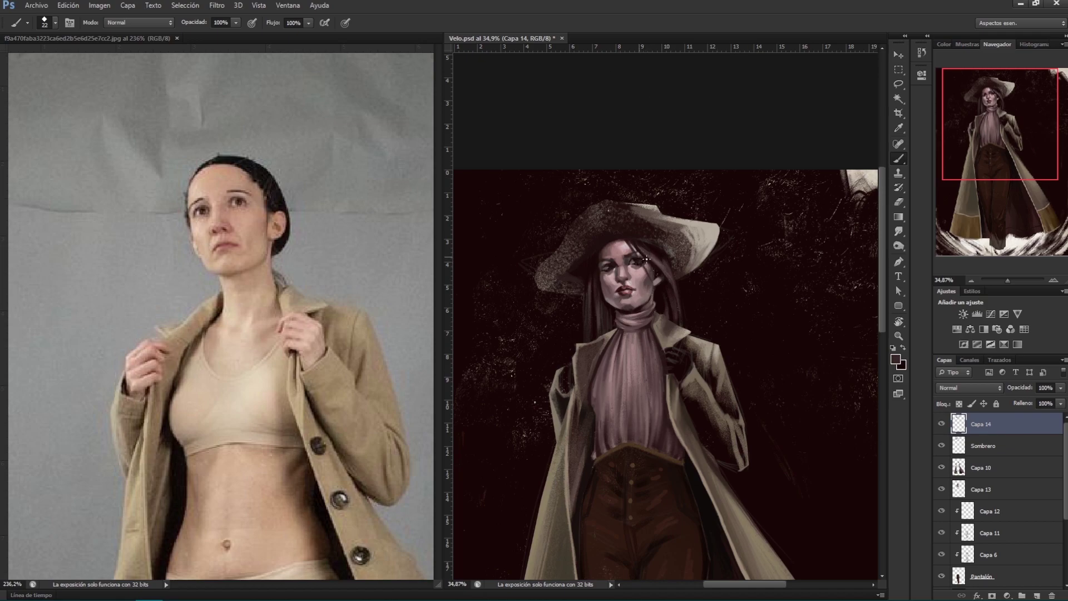
# Step: Paint the mouth, chin and jaw shading on Capa 14 with colors sampled from the lower face
pyautogui.keyDown('alt'); pyautogui.click(615, 272); pyautogui.keyUp('alt')
pyautogui.keyDown('alt'); pyautogui.click(625, 297); pyautogui.keyUp('alt')
pyautogui.keyDown('alt'); pyautogui.click(634, 301); pyautogui.keyUp('alt')
pyautogui.keyDown('alt'); pyautogui.click(640, 302); pyautogui.keyUp('alt')
pyautogui.keyDown('alt'); pyautogui.click(622, 308); pyautogui.keyUp('alt')
pyautogui.click(898, 334)
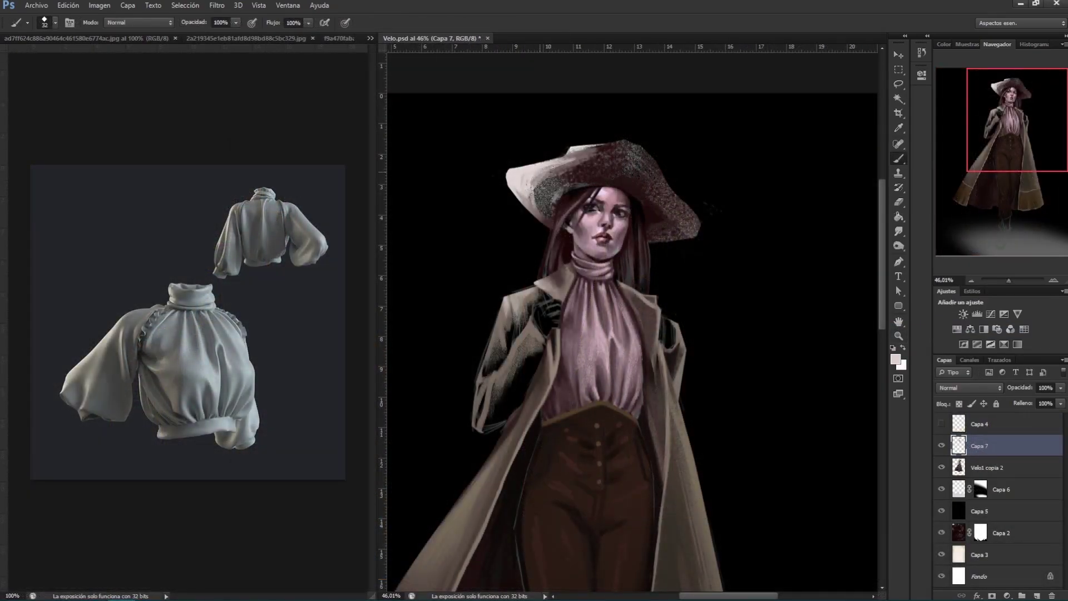
# Step: Blend the speckled shading on the hat's light brim on Capa 7 with colors sampled from the brim
pyautogui.keyDown('alt'); pyautogui.click(534, 167); pyautogui.keyUp('alt')
pyautogui.keyDown('alt'); pyautogui.click(534, 192); pyautogui.keyUp('alt')
pyautogui.keyDown('alt'); pyautogui.click(531, 184); pyautogui.keyUp('alt')
pyautogui.keyDown('alt'); pyautogui.click(531, 195); pyautogui.keyUp('alt')
pyautogui.keyDown('alt'); pyautogui.click(531, 198); pyautogui.keyUp('alt')
pyautogui.keyDown('alt'); pyautogui.click(537, 207); pyautogui.keyUp('alt')
pyautogui.keyDown('alt'); pyautogui.click(559, 175); pyautogui.keyUp('alt')
pyautogui.keyDown('alt'); pyautogui.click(535, 201); pyautogui.keyUp('alt')
pyautogui.keyDown('alt'); pyautogui.click(557, 198); pyautogui.keyUp('alt')
pyautogui.keyDown('alt'); pyautogui.click(554, 206); pyautogui.keyUp('alt')
pyautogui.keyDown('alt'); pyautogui.click(544, 212); pyautogui.keyUp('alt')
pyautogui.keyDown('alt'); pyautogui.click(549, 179); pyautogui.keyUp('alt')
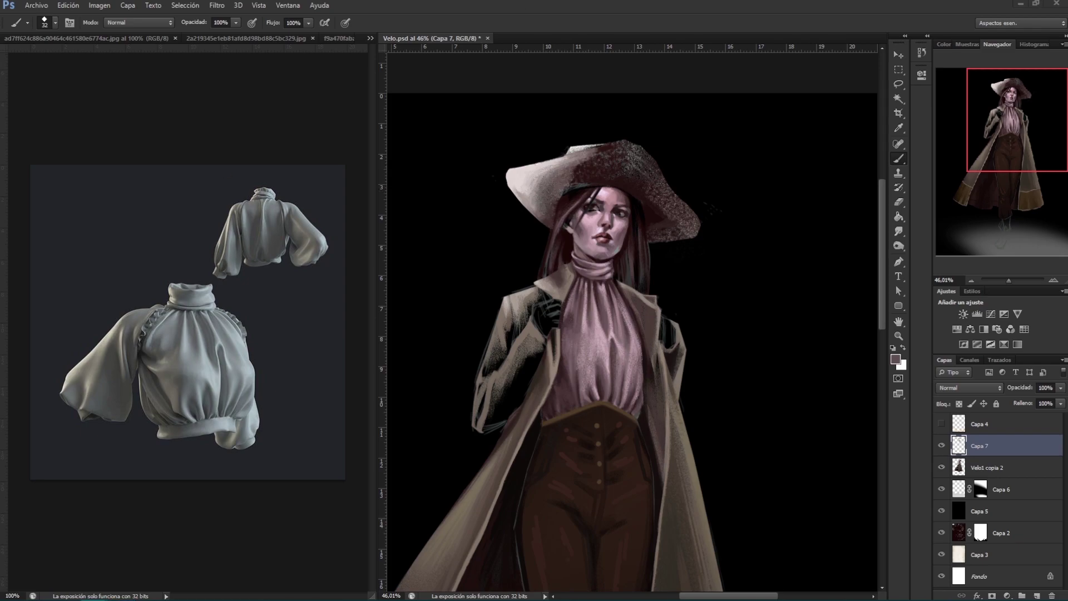
# Step: Smooth the hat's crown and the upper part of its dark brim on Capa 7 using sampled brown and dark tones
pyautogui.keyDown('alt'); pyautogui.click(573, 178); pyautogui.keyUp('alt')
pyautogui.keyDown('alt'); pyautogui.click(588, 152); pyautogui.keyUp('alt')
pyautogui.keyDown('alt'); pyautogui.click(590, 150); pyautogui.keyUp('alt')
pyautogui.keyDown('alt'); pyautogui.click(603, 152); pyautogui.keyUp('alt')
pyautogui.keyDown('alt'); pyautogui.click(602, 176); pyautogui.keyUp('alt')
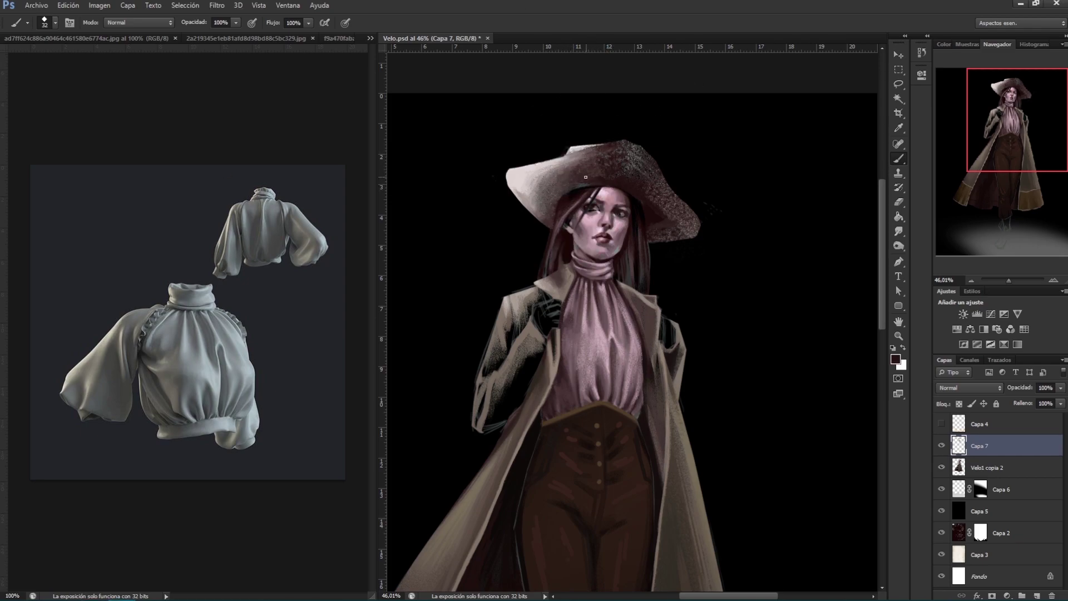
pyautogui.keyDown('alt'); pyautogui.click(537, 167); pyautogui.keyUp('alt')
pyautogui.keyDown('alt'); pyautogui.click(643, 151); pyautogui.keyUp('alt')
pyautogui.keyDown('alt'); pyautogui.click(640, 150); pyautogui.keyUp('alt')
pyautogui.keyDown('alt'); pyautogui.click(630, 146); pyautogui.keyUp('alt')
pyautogui.keyDown('alt'); pyautogui.click(653, 177); pyautogui.keyUp('alt')
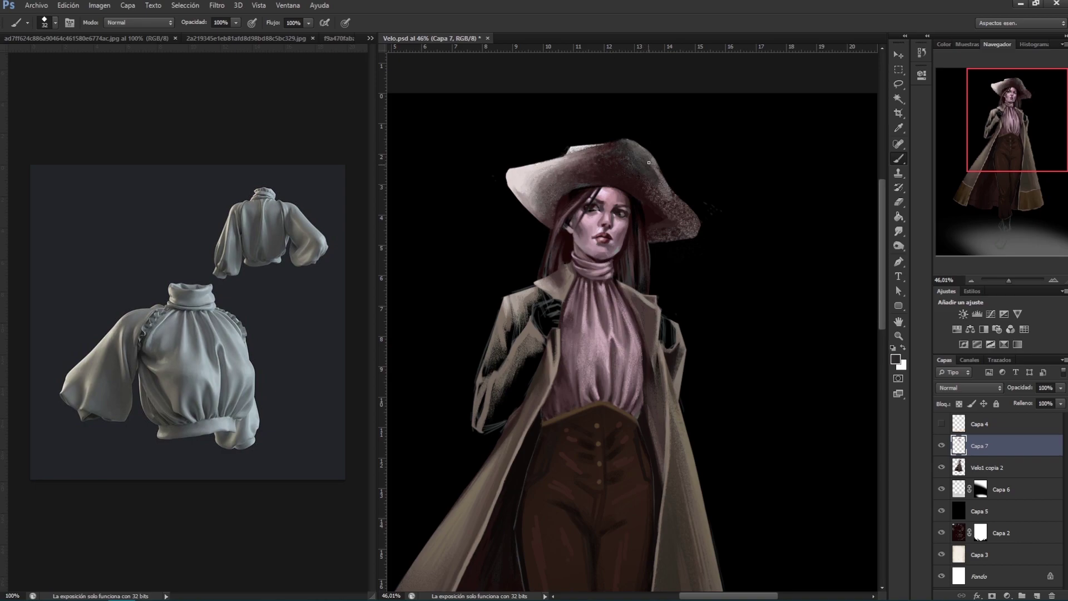
pyautogui.keyDown('alt'); pyautogui.click(648, 195); pyautogui.keyUp('alt')
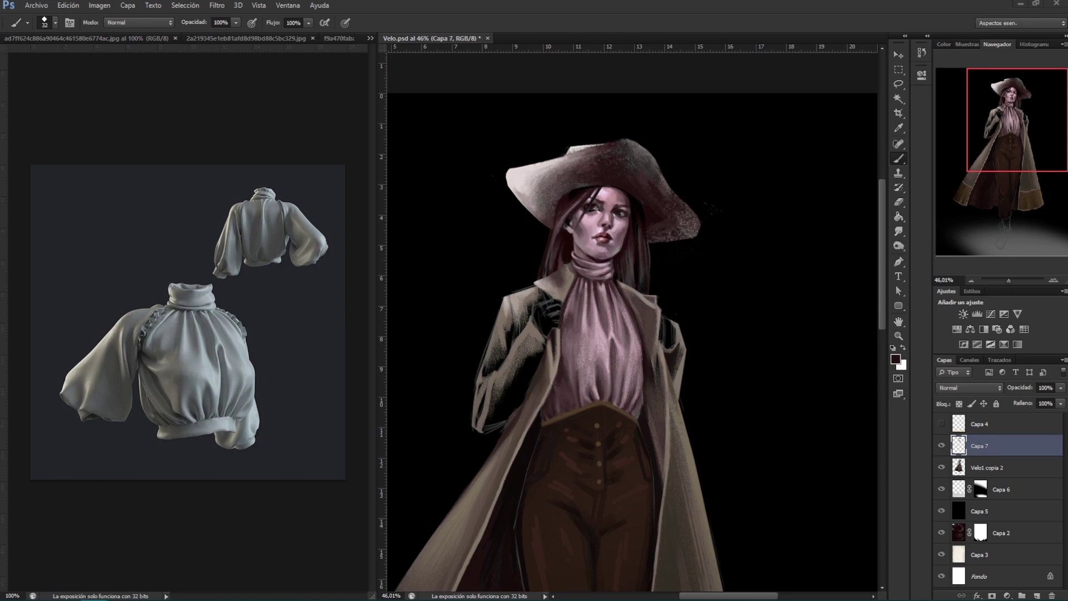
# Step: Bring up the mirrored coat reference photo, compare Capa 7 on and off, and merge it with the Velo1 copia 2 layer
pyautogui.click(339, 38)
pyautogui.click(941, 445)
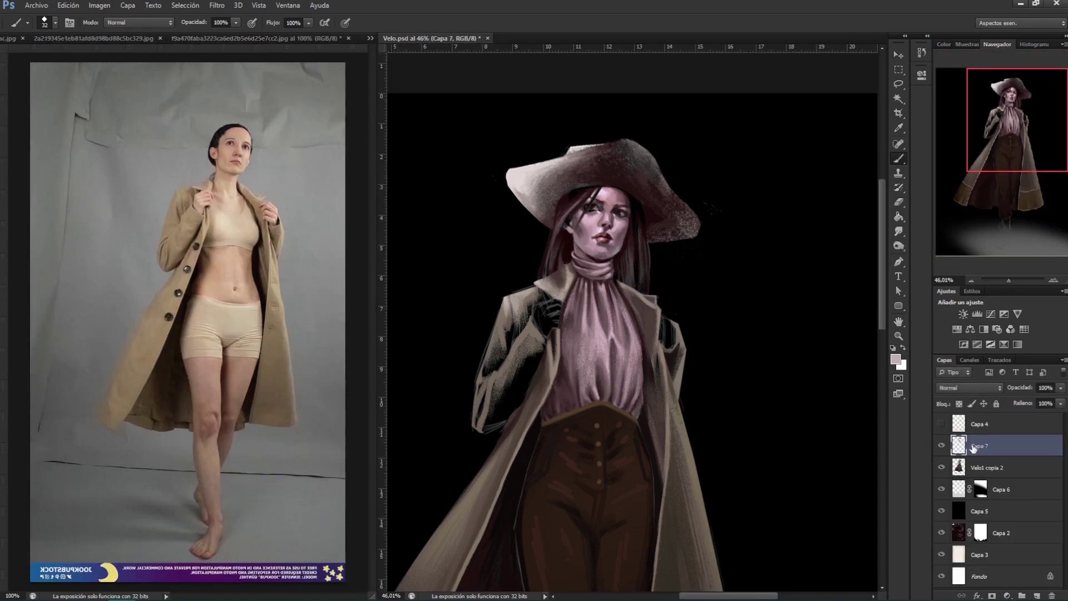
pyautogui.click(941, 445)
pyautogui.hotkey('ctrl', 'e')
# Step: Smudge the hair by the collar and paint the coat's collar, shoulder and the black glove beside them on Capa 7
pyautogui.press('r')
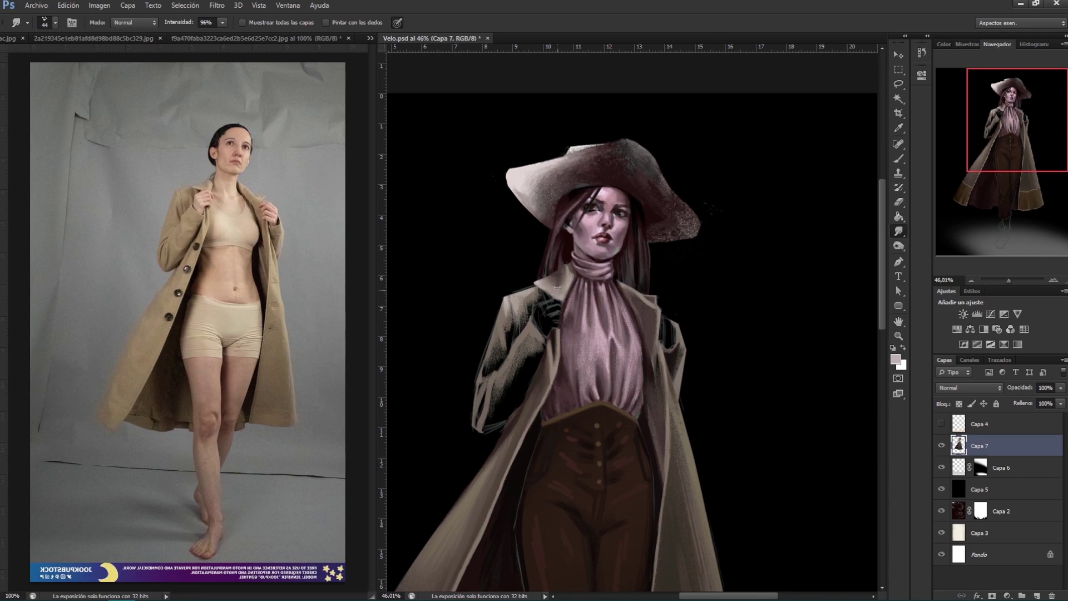
pyautogui.moveTo(566, 266); pyautogui.dragTo(564, 291)
pyautogui.press('b')
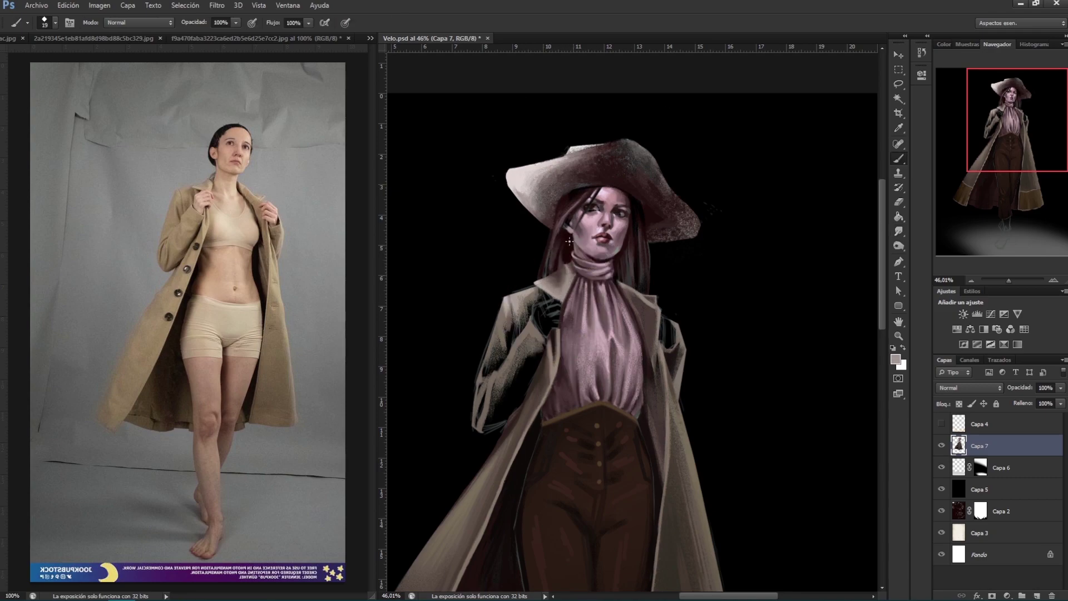
pyautogui.keyDown('alt'); pyautogui.click(560, 310); pyautogui.keyUp('alt')
pyautogui.press(']')
pyautogui.keyDown('alt'); pyautogui.click(542, 277); pyautogui.keyUp('alt')
pyautogui.keyDown('alt'); pyautogui.click(525, 326); pyautogui.keyUp('alt')
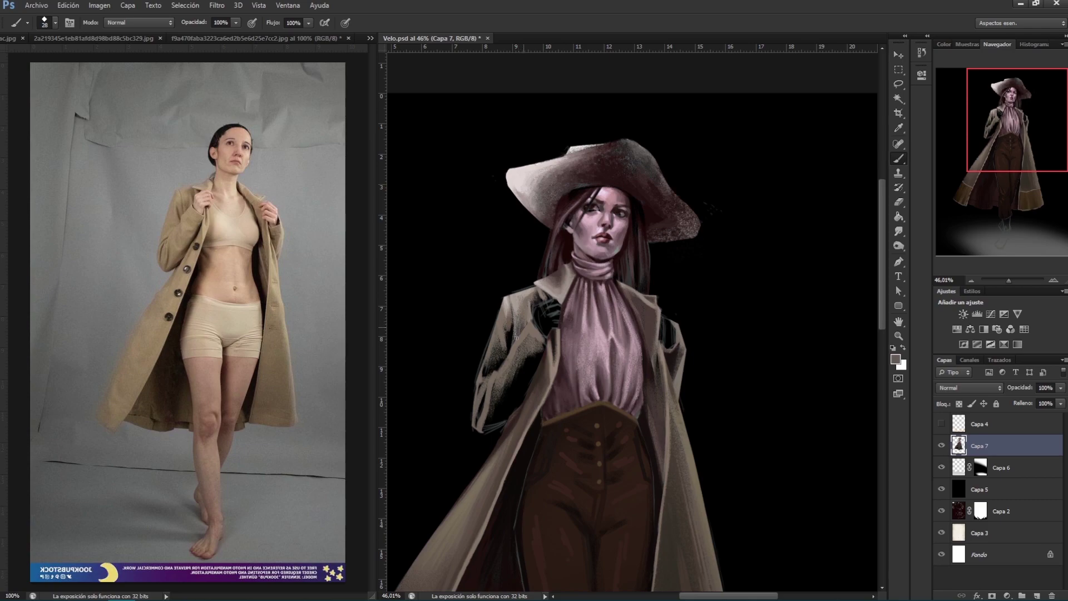
pyautogui.keyDown('alt'); pyautogui.click(551, 294); pyautogui.keyUp('alt')
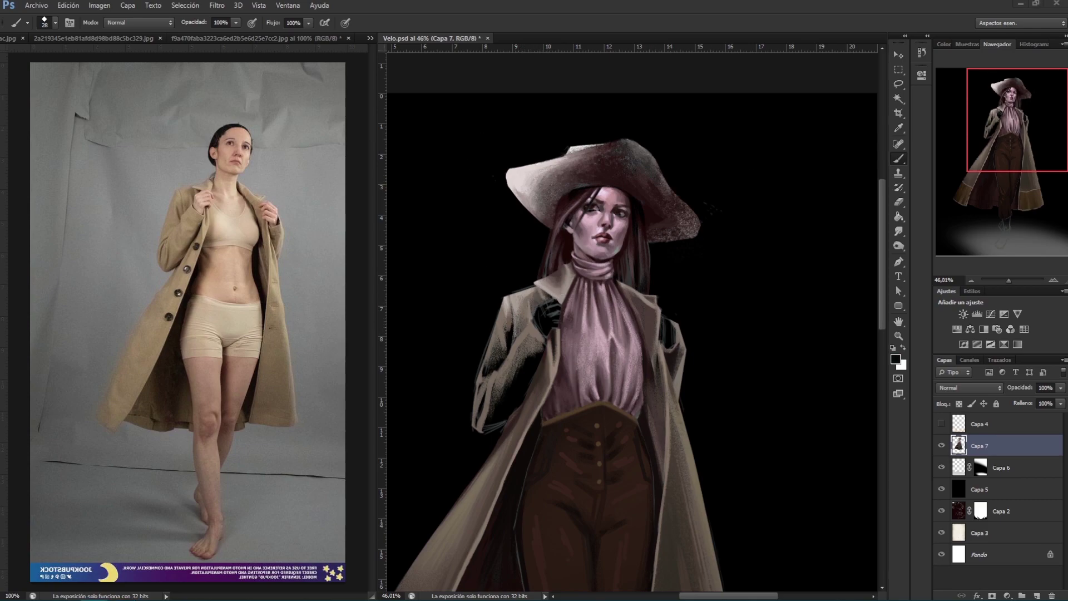
pyautogui.press('r')
pyautogui.hotkey('shift', 'r')
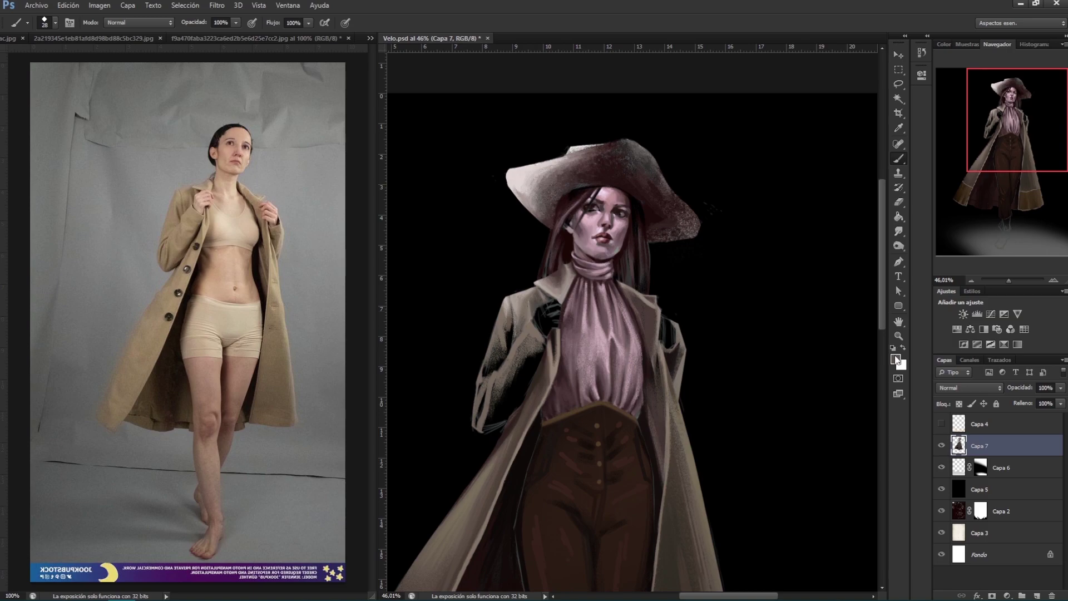
pyautogui.keyDown('alt'); pyautogui.click(812, 165); pyautogui.keyUp('alt')
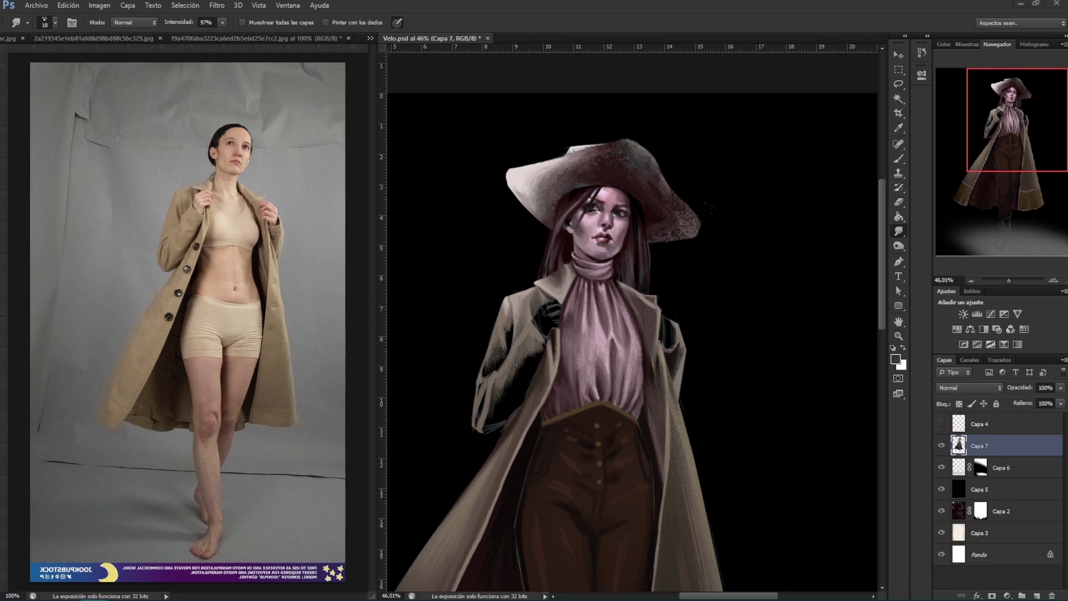
# Step: Fill the upper sleeve below the shoulder on Capa 7 with grey-beige tones sampled from the coat
pyautogui.press('b')
pyautogui.keyDown('alt'); pyautogui.click(503, 329); pyautogui.keyUp('alt')
pyautogui.keyDown('alt'); pyautogui.click(509, 318); pyautogui.keyUp('alt')
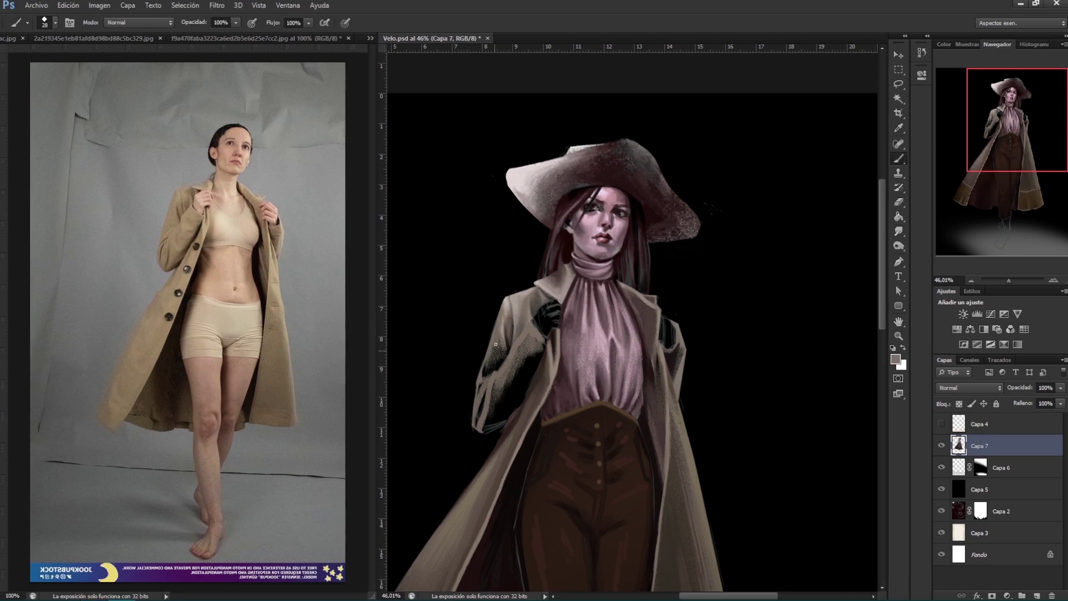
pyautogui.keyDown('alt'); pyautogui.click(493, 360); pyautogui.keyUp('alt')
pyautogui.keyDown('alt'); pyautogui.click(503, 354); pyautogui.keyUp('alt')
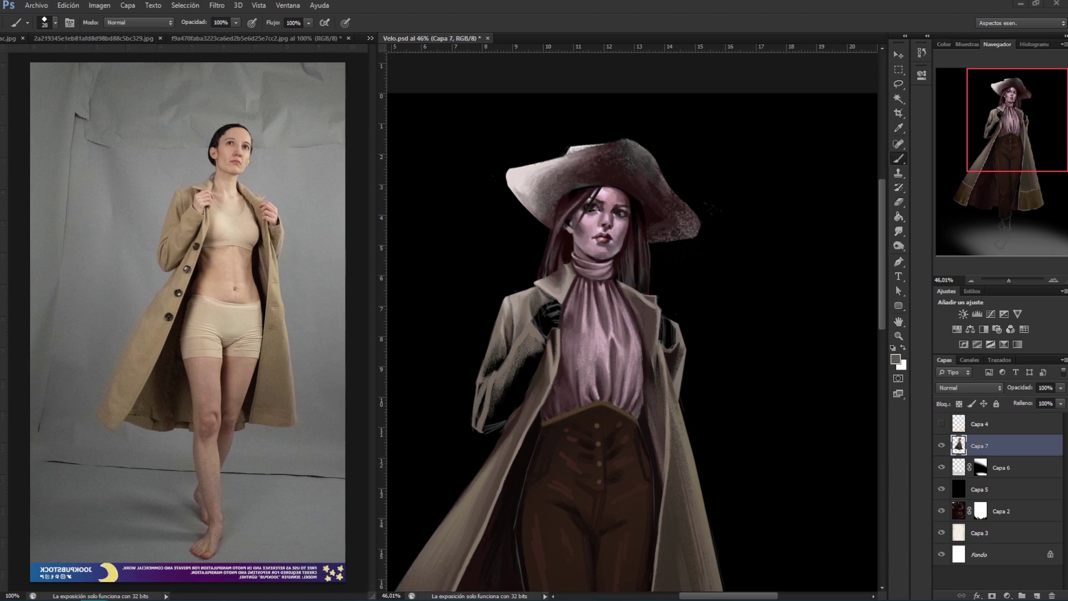
pyautogui.keyDown('alt'); pyautogui.click(492, 357); pyautogui.keyUp('alt')
pyautogui.keyDown('alt'); pyautogui.click(519, 336); pyautogui.keyUp('alt')
pyautogui.keyDown('alt'); pyautogui.click(519, 338); pyautogui.keyUp('alt')
pyautogui.keyDown('alt'); pyautogui.click(522, 351); pyautogui.keyUp('alt')
pyautogui.keyDown('alt'); pyautogui.click(519, 340); pyautogui.keyUp('alt')
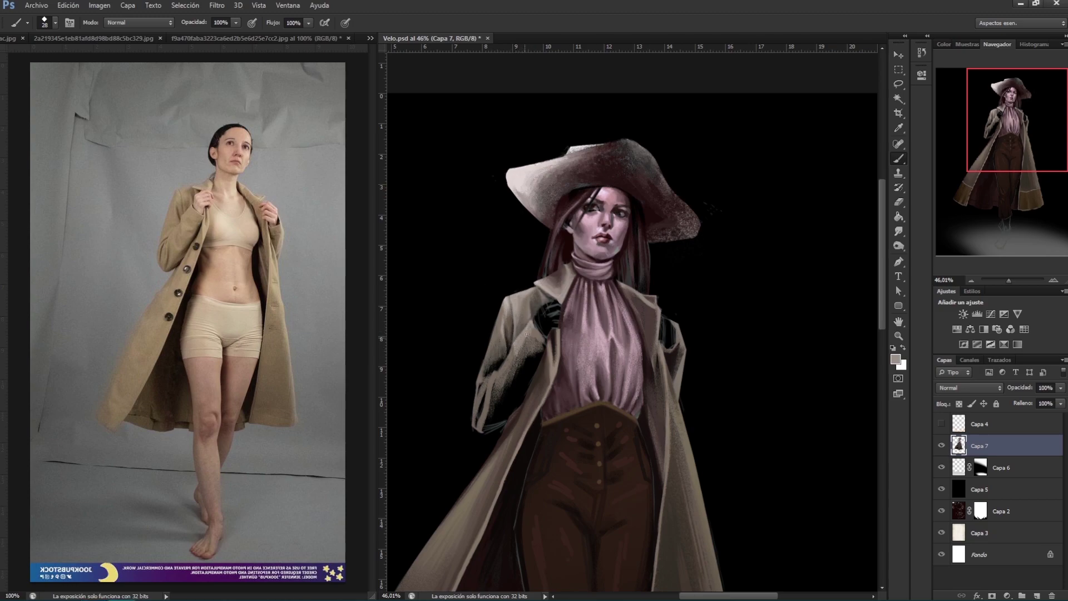
# Step: Paint over the sleeve's elbow and black forearm gaps on Capa 7, giving the bent arm a solid, textured form
pyautogui.keyDown('alt'); pyautogui.click(516, 361); pyautogui.keyUp('alt')
pyautogui.keyDown('alt'); pyautogui.click(509, 372); pyautogui.keyUp('alt')
pyautogui.keyDown('alt'); pyautogui.click(496, 361); pyautogui.keyUp('alt')
pyautogui.keyDown('alt'); pyautogui.click(492, 368); pyautogui.keyUp('alt')
pyautogui.keyDown('alt'); pyautogui.click(488, 371); pyautogui.keyUp('alt')
pyautogui.keyDown('alt'); pyautogui.click(486, 374); pyautogui.keyUp('alt')
pyautogui.keyDown('alt'); pyautogui.click(487, 375); pyautogui.keyUp('alt')
pyautogui.keyDown('alt'); pyautogui.click(485, 374); pyautogui.keyUp('alt')
pyautogui.keyDown('alt'); pyautogui.click(508, 343); pyautogui.keyUp('alt')
pyautogui.keyDown('alt'); pyautogui.click(561, 204); pyautogui.keyUp('alt')
pyautogui.keyDown('alt'); pyautogui.click(478, 417); pyautogui.keyUp('alt')
pyautogui.keyDown('alt'); pyautogui.click(486, 389); pyautogui.keyUp('alt')
pyautogui.keyDown('alt'); pyautogui.click(478, 416); pyautogui.keyUp('alt')
pyautogui.keyDown('alt'); pyautogui.click(481, 421); pyautogui.keyUp('alt')
pyautogui.moveTo(499, 369); pyautogui.dragTo(485, 429)
pyautogui.keyDown('alt'); pyautogui.click(550, 370); pyautogui.keyUp('alt')
pyautogui.moveTo(496, 388)
pyautogui.mouseDown()
pyautogui.moveTo(500, 406)
pyautogui.moveTo(509, 370)
pyautogui.moveTo(515, 406)
pyautogui.moveTo(523, 399)
pyautogui.mouseUp()
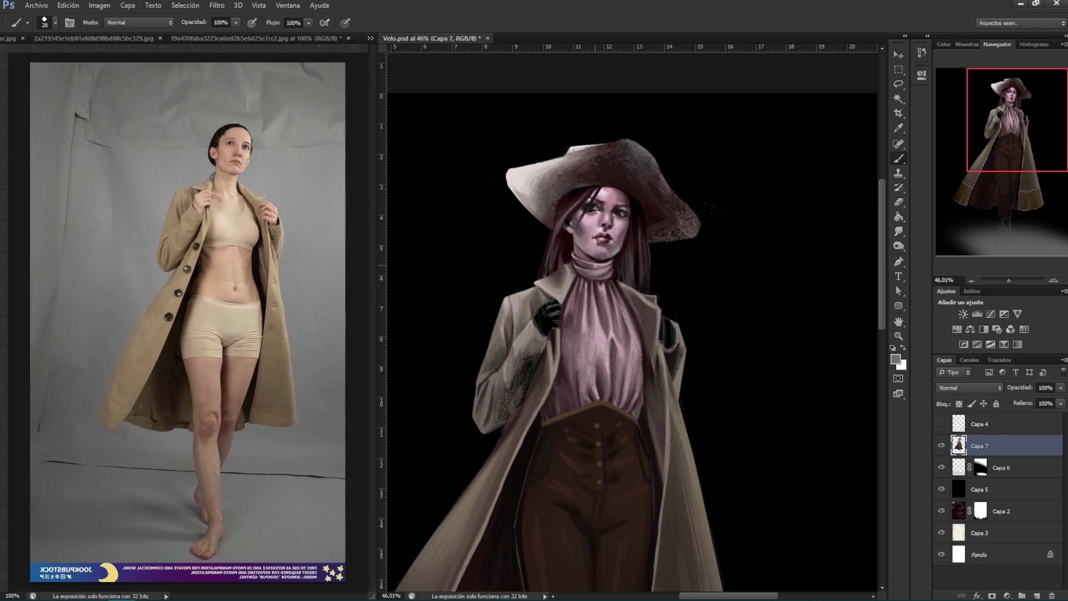
# Step: Shade the forearm and cuff near the gloved hand on Capa 7 with sampled light and dark coat tones
pyautogui.keyDown('alt'); pyautogui.click(532, 342); pyautogui.keyUp('alt')
pyautogui.keyDown('alt'); pyautogui.click(535, 344); pyautogui.keyUp('alt')
pyautogui.keyDown('alt'); pyautogui.click(542, 348); pyautogui.keyUp('alt')
pyautogui.keyDown('alt'); pyautogui.click(535, 356); pyautogui.keyUp('alt')
pyautogui.keyDown('alt'); pyautogui.click(523, 346); pyautogui.keyUp('alt')
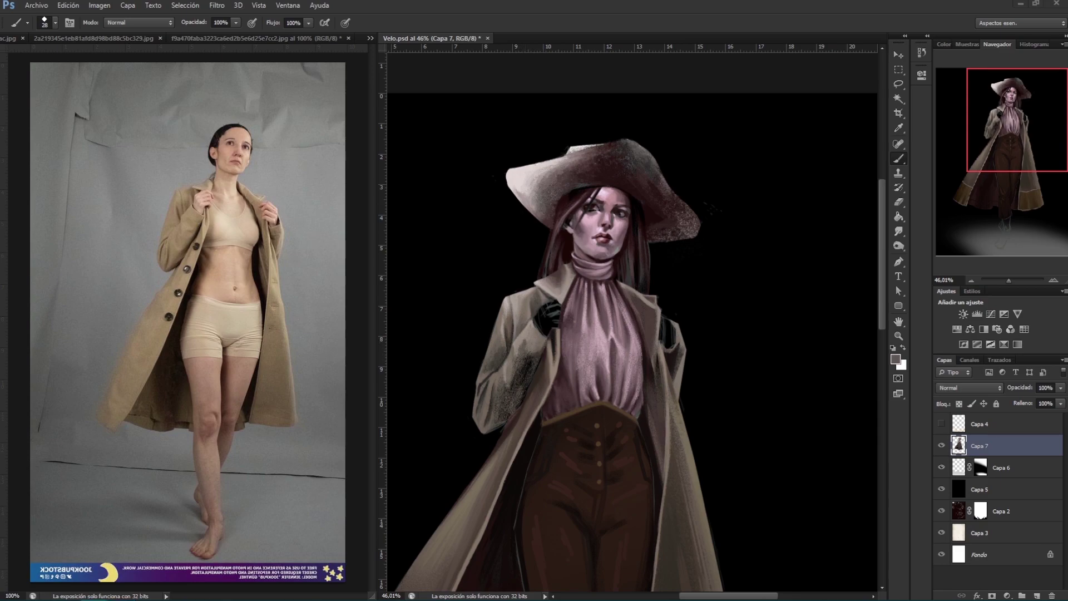
pyautogui.keyDown('alt'); pyautogui.click(525, 338); pyautogui.keyUp('alt')
pyautogui.keyDown('alt'); pyautogui.click(527, 346); pyautogui.keyUp('alt')
pyautogui.keyDown('alt'); pyautogui.click(526, 342); pyautogui.keyUp('alt')
pyautogui.keyDown('alt'); pyautogui.click(526, 334); pyautogui.keyUp('alt')
pyautogui.keyDown('alt'); pyautogui.click(530, 347); pyautogui.keyUp('alt')
pyautogui.keyDown('alt'); pyautogui.click(527, 360); pyautogui.keyUp('alt')
pyautogui.keyDown('alt'); pyautogui.click(532, 358); pyautogui.keyUp('alt')
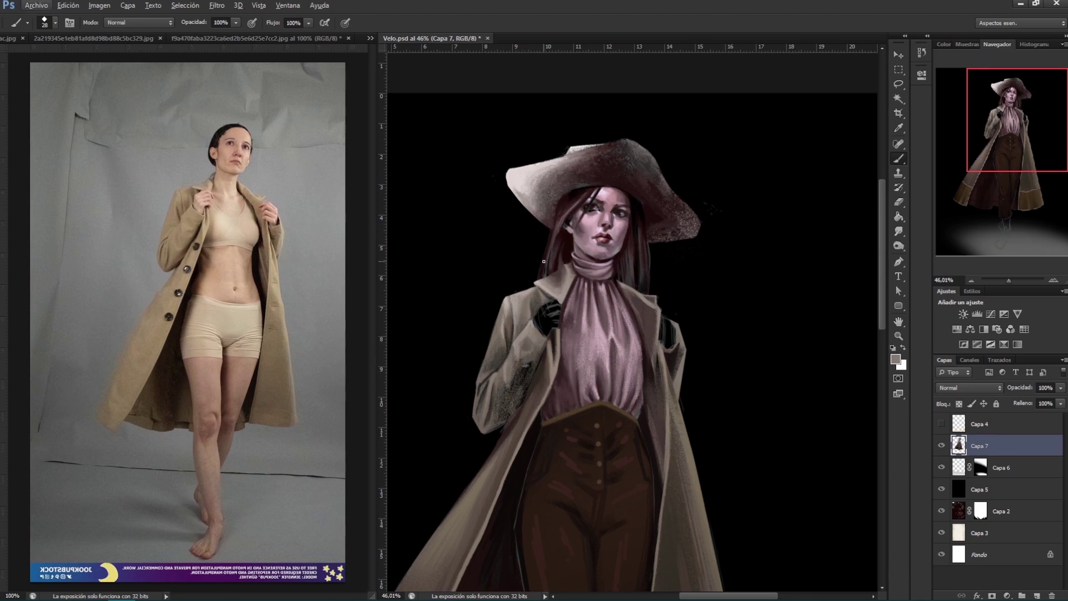
# Step: Add folds and darker shading along the sleeve's lower edge and elbow on Capa 7
pyautogui.keyDown('alt'); pyautogui.click(499, 389); pyautogui.keyUp('alt')
pyautogui.keyDown('alt'); pyautogui.click(514, 351); pyautogui.keyUp('alt')
pyautogui.keyDown('alt'); pyautogui.click(495, 413); pyautogui.keyUp('alt')
pyautogui.keyDown('alt'); pyautogui.click(496, 399); pyautogui.keyUp('alt')
pyautogui.moveTo(520, 361)
pyautogui.mouseDown()
pyautogui.moveTo(531, 384)
pyautogui.moveTo(515, 400)
pyautogui.moveTo(503, 383)
pyautogui.mouseUp()
pyautogui.keyDown('alt'); pyautogui.click(535, 423); pyautogui.keyUp('alt')
pyautogui.keyDown('alt'); pyautogui.click(552, 374); pyautogui.keyUp('alt')
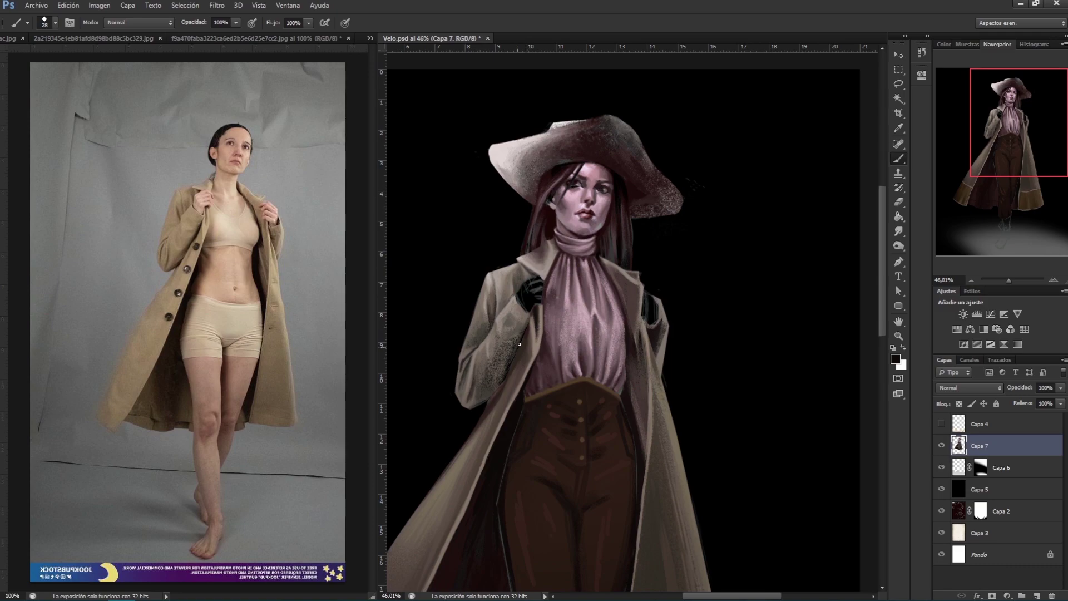
pyautogui.keyDown('alt'); pyautogui.click(504, 383); pyautogui.keyUp('alt')
pyautogui.keyDown('alt'); pyautogui.click(528, 336); pyautogui.keyUp('alt')
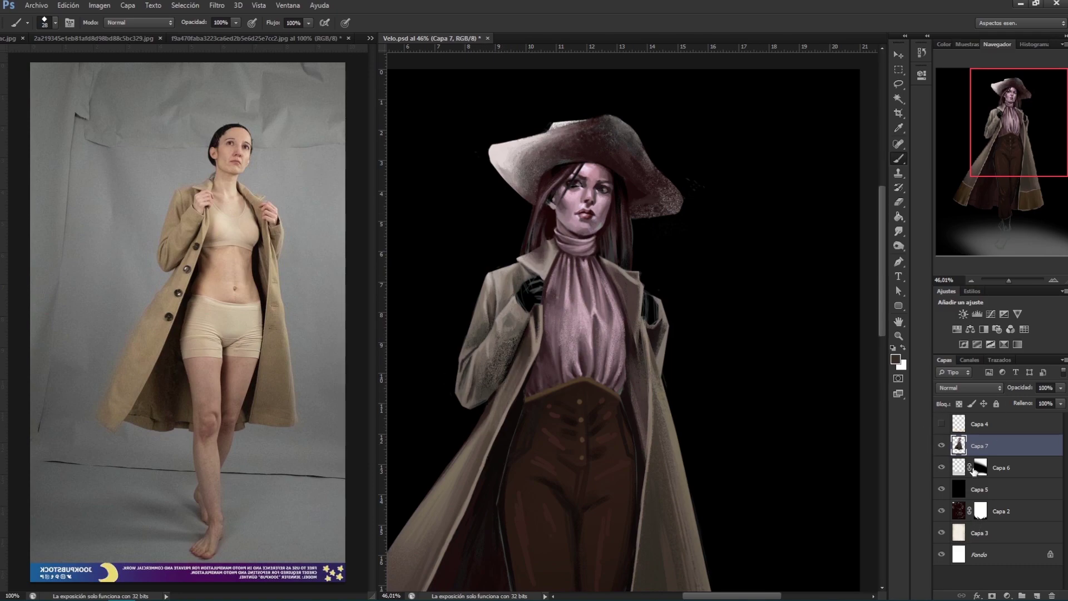
# Step: Add an empty layer above Capa 7 and make Capa 7 active again with the Smudge tool
pyautogui.press('z')
pyautogui.hotkey('ctrl', '0')
pyautogui.hotkey('ctrl', 'shift', 'alt', 'n')
pyautogui.moveTo(634, 245); pyautogui.dragTo(684, 245)
pyautogui.press('r')
pyautogui.hotkey('alt', '[')
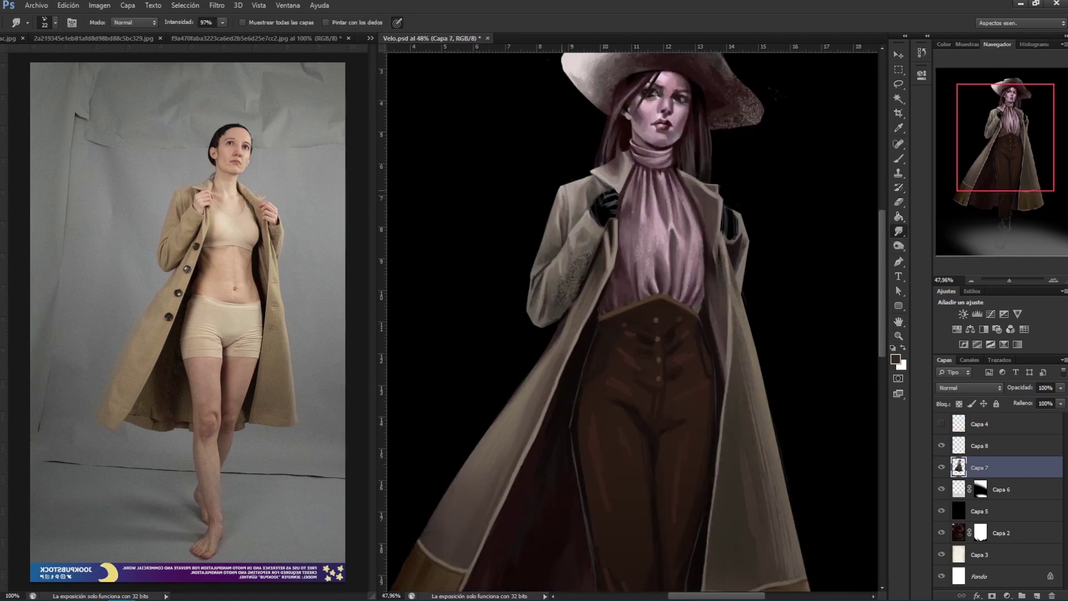
# Step: Smudge the sleeve's outer edge at the elbow, duplicate Capa 7 and hide the original
pyautogui.press('b')
pyautogui.press('r')
pyautogui.moveTo(539, 272); pyautogui.dragTo(528, 300)
pyautogui.hotkey('ctrl', 'j')
pyautogui.click(941, 489)
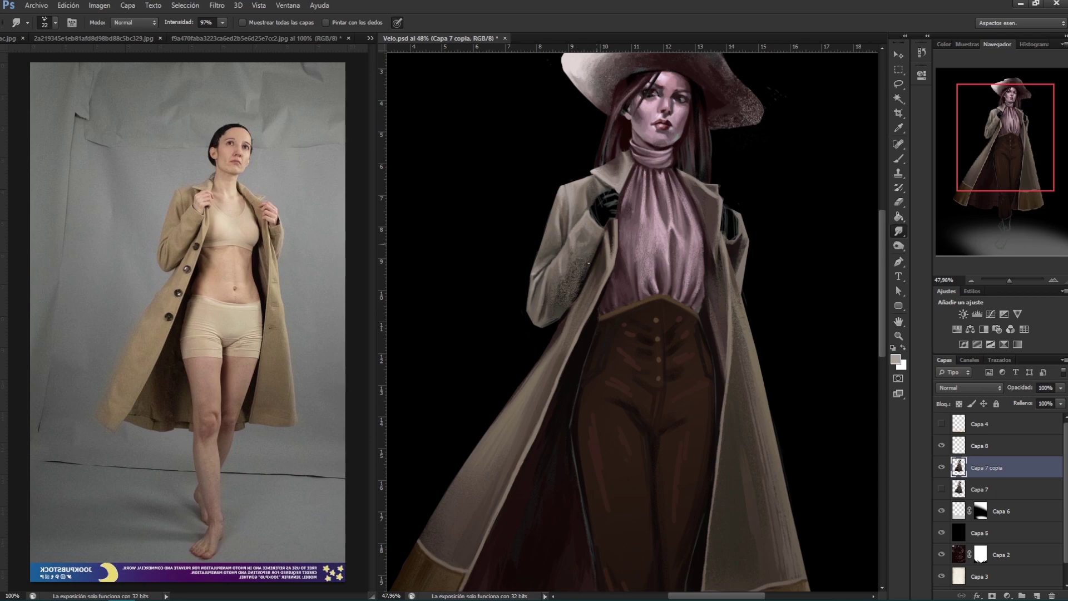
# Step: Paint and smudge the speckled forearm of the sleeve on Capa 7 copia into smooth folds with sampled coat tones
pyautogui.press('b')
pyautogui.keyDown('alt'); pyautogui.click(572, 219); pyautogui.keyUp('alt')
pyautogui.keyDown('alt'); pyautogui.click(551, 284); pyautogui.keyUp('alt')
pyautogui.keyDown('alt'); pyautogui.click(550, 314); pyautogui.keyUp('alt')
pyautogui.keyDown('alt'); pyautogui.click(570, 267); pyautogui.keyUp('alt')
pyautogui.keyDown('alt'); pyautogui.click(566, 279); pyautogui.keyUp('alt')
pyautogui.press('r')
pyautogui.moveTo(572, 299)
pyautogui.mouseDown()
pyautogui.moveTo(558, 303)
pyautogui.moveTo(560, 273)
pyautogui.moveTo(576, 280)
pyautogui.mouseUp()
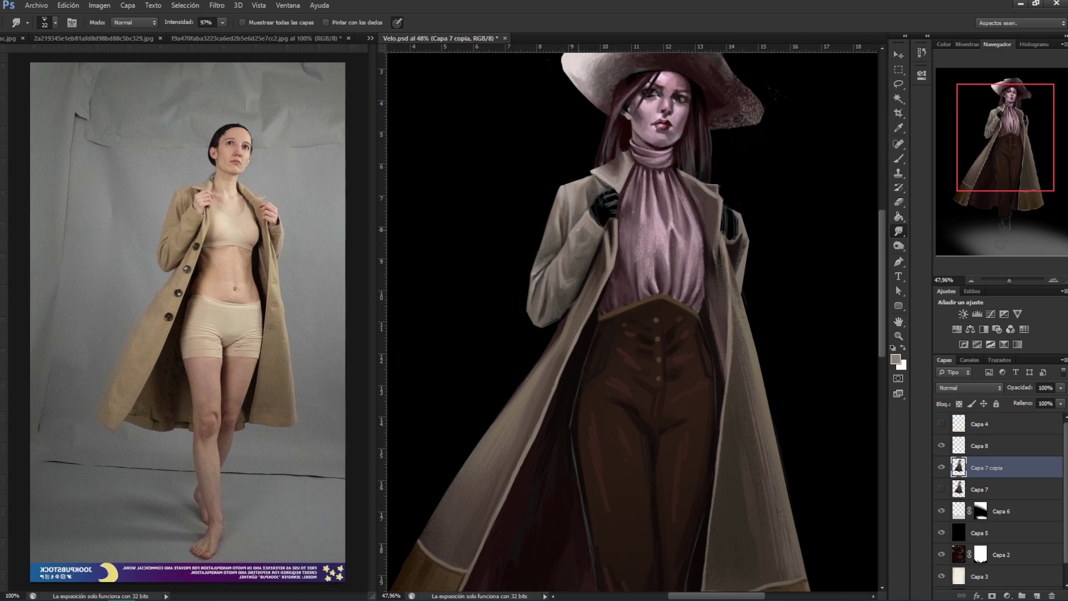
pyautogui.moveTo(566, 318)
pyautogui.mouseDown()
pyautogui.moveTo(559, 337)
pyautogui.moveTo(568, 320)
pyautogui.mouseUp()
# Step: Paint the coat's far sleeve and front edges on Capa 7 copia with a smaller brush at 100% opacity and sampled tones
pyautogui.moveTo(806, 279); pyautogui.dragTo(712, 339)
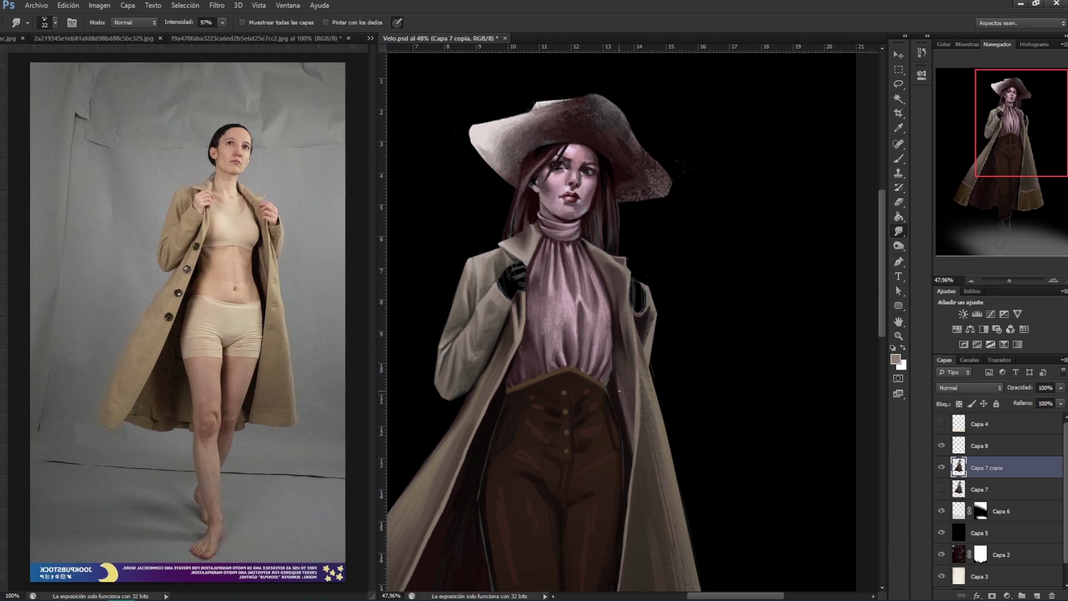
pyautogui.press('b')
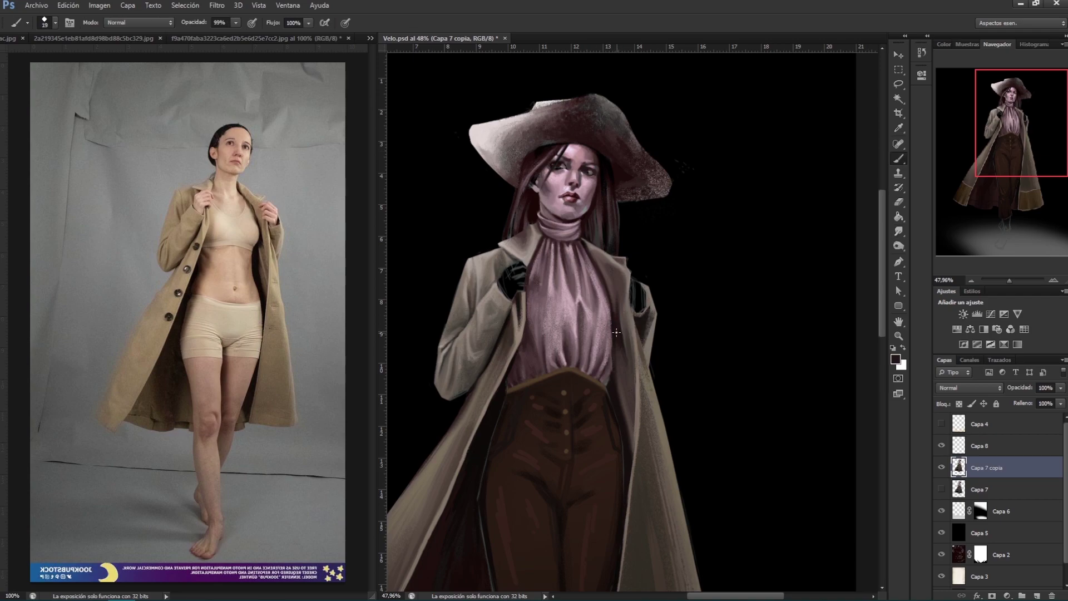
pyautogui.keyDown('alt'); pyautogui.click(626, 412); pyautogui.keyUp('alt')
pyautogui.scroll(-3, 661, 368)
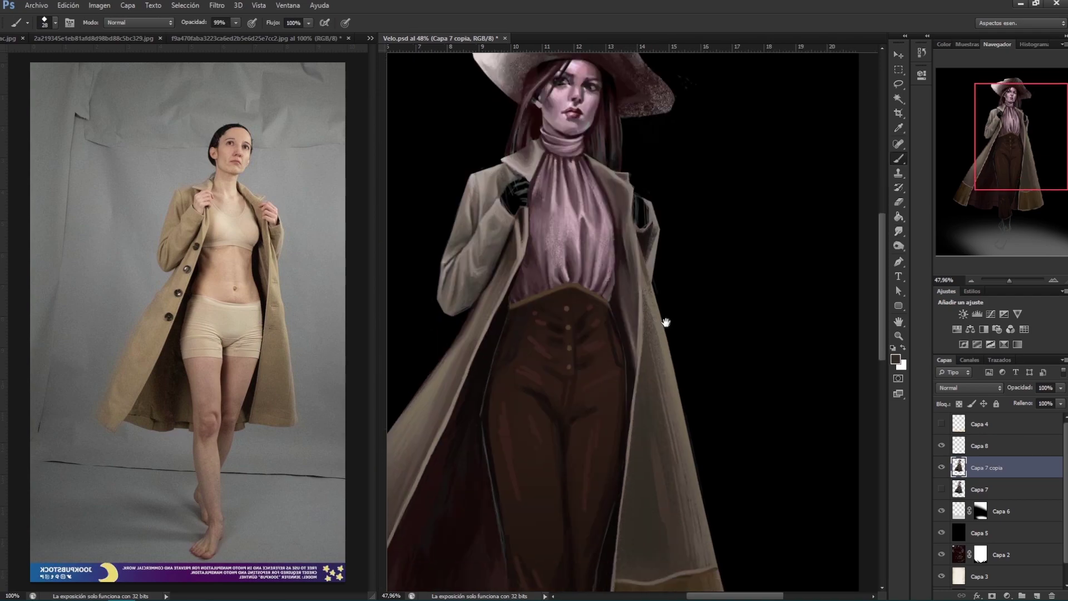
pyautogui.keyDown('alt'); pyautogui.click(640, 234); pyautogui.keyUp('alt')
pyautogui.moveTo(641, 279); pyautogui.dragTo(648, 309)
pyautogui.press('[')
pyautogui.press('[')
pyautogui.press('0')
pyautogui.moveTo(638, 242)
pyautogui.mouseDown()
pyautogui.moveTo(641, 297)
pyautogui.moveTo(649, 277)
pyautogui.moveTo(663, 337)
pyautogui.mouseUp()
pyautogui.moveTo(642, 281); pyautogui.dragTo(665, 342)
pyautogui.moveTo(517, 256); pyautogui.dragTo(526, 211)
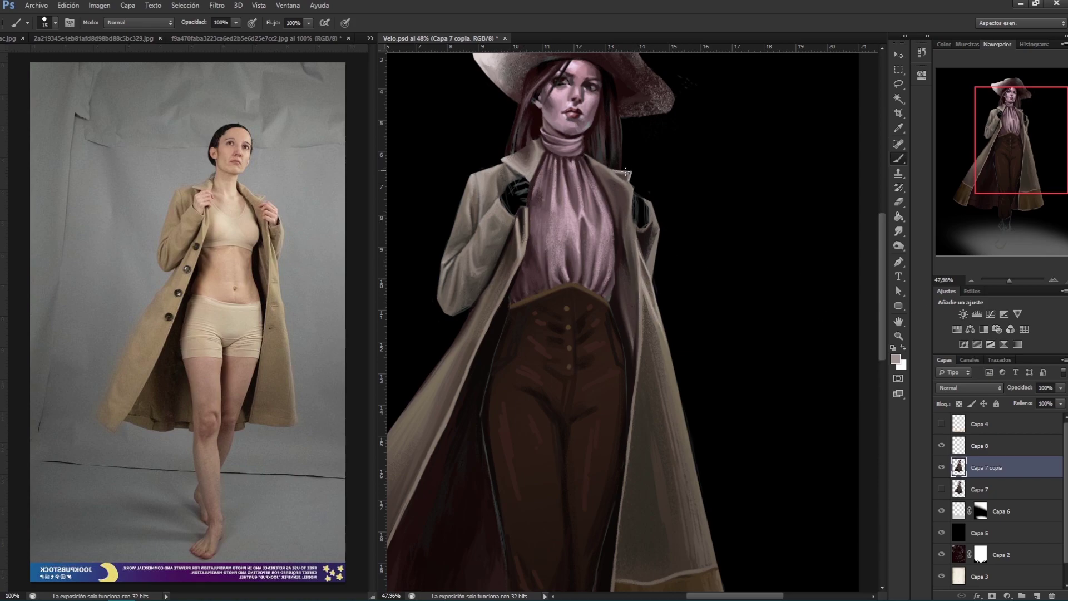
# Step: Paint over the black glove on the hand gripping the lapel with sampled skin tones, enlarging the reference photo's hand for comparison
pyautogui.keyDown('alt'); pyautogui.click(489, 167); pyautogui.keyUp('alt')
pyautogui.moveTo(516, 256); pyautogui.dragTo(514, 276)
pyautogui.press('z')
pyautogui.hotkey('ctrl', '0')
pyautogui.scroll(3, 732, 232)
pyautogui.moveTo(195, 185); pyautogui.dragTo(233, 184)
pyautogui.press('b')
pyautogui.keyDown('alt'); pyautogui.click(558, 223); pyautogui.keyUp('alt')
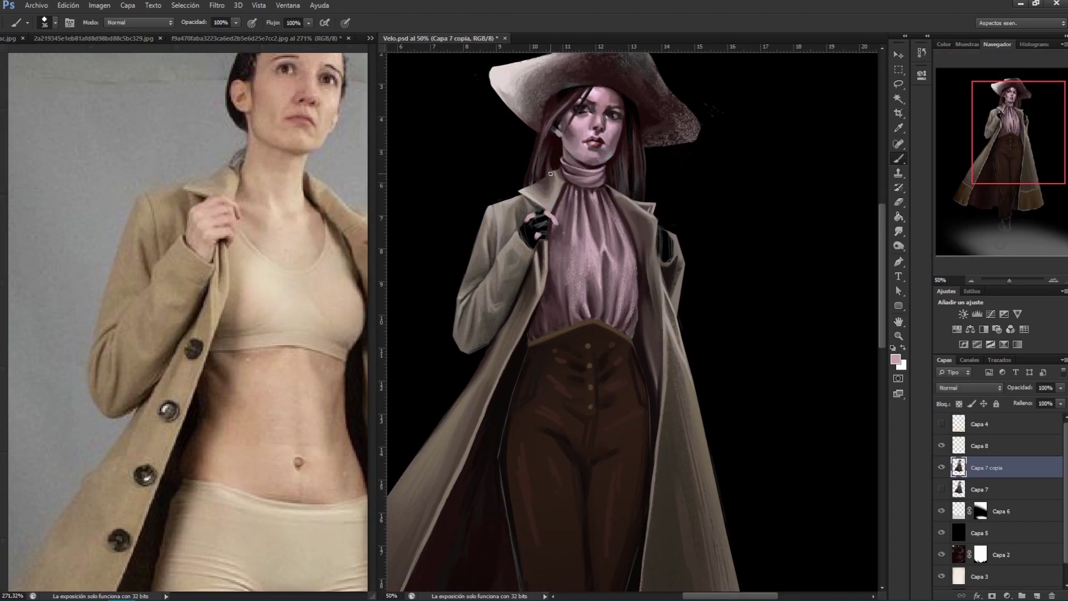
pyautogui.moveTo(535, 211)
pyautogui.mouseDown()
pyautogui.moveTo(548, 218)
pyautogui.moveTo(534, 246)
pyautogui.mouseUp()
# Step: Shade the fingers and wrist of the hand on the lapel on Capa 7 copia with sampled pink and dark tones
pyautogui.keyDown('alt'); pyautogui.click(536, 227); pyautogui.keyUp('alt')
pyautogui.keyDown('alt'); pyautogui.click(528, 231); pyautogui.keyUp('alt')
pyautogui.keyDown('alt'); pyautogui.click(539, 240); pyautogui.keyUp('alt')
pyautogui.keyDown('alt'); pyautogui.click(533, 243); pyautogui.keyUp('alt')
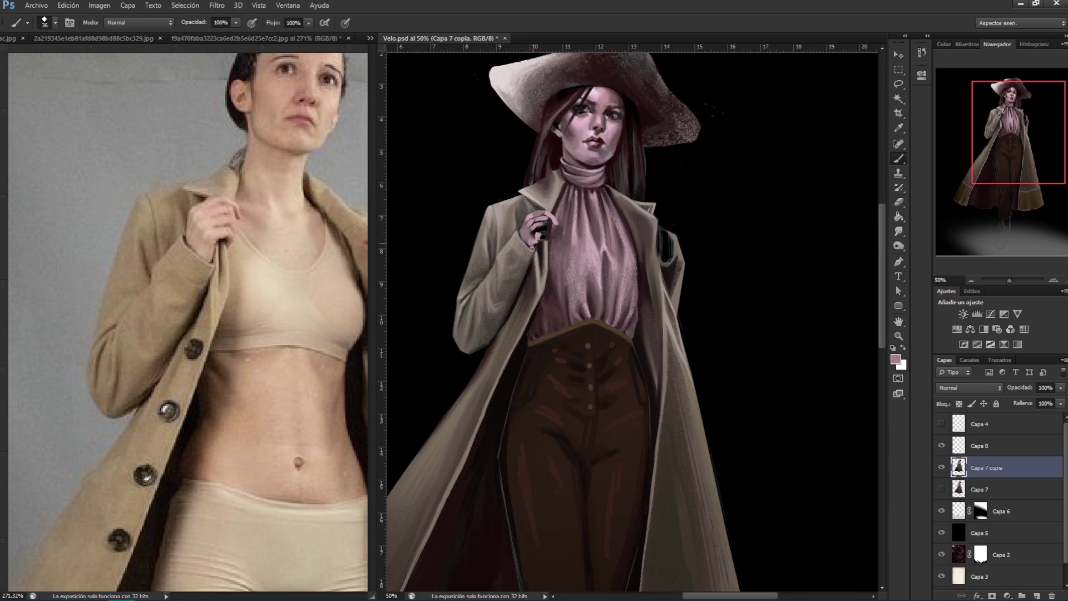
pyautogui.keyDown('alt'); pyautogui.click(551, 236); pyautogui.keyUp('alt')
pyautogui.moveTo(548, 231); pyautogui.dragTo(552, 242)
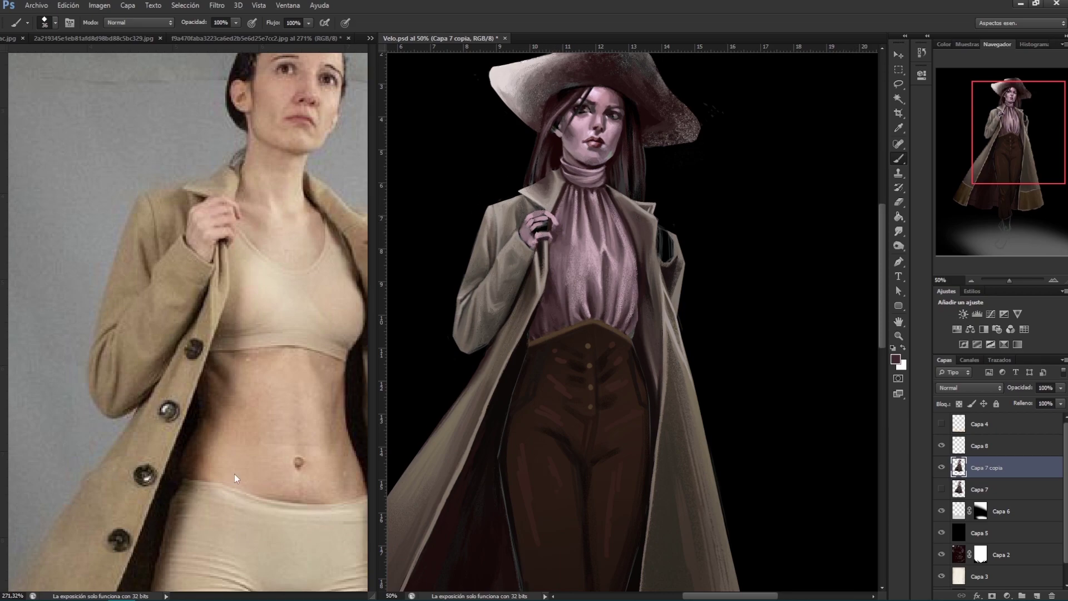
# Step: Retouch the face between the eyes on Capa 7 copia with sampled tones
pyautogui.keyDown('alt'); pyautogui.click(329, 498); pyautogui.keyUp('alt')
pyautogui.moveTo(599, 101); pyautogui.dragTo(599, 106)
pyautogui.keyDown('alt'); pyautogui.click(643, 158); pyautogui.keyUp('alt')
pyautogui.keyDown('alt'); pyautogui.click(601, 129); pyautogui.keyUp('alt')
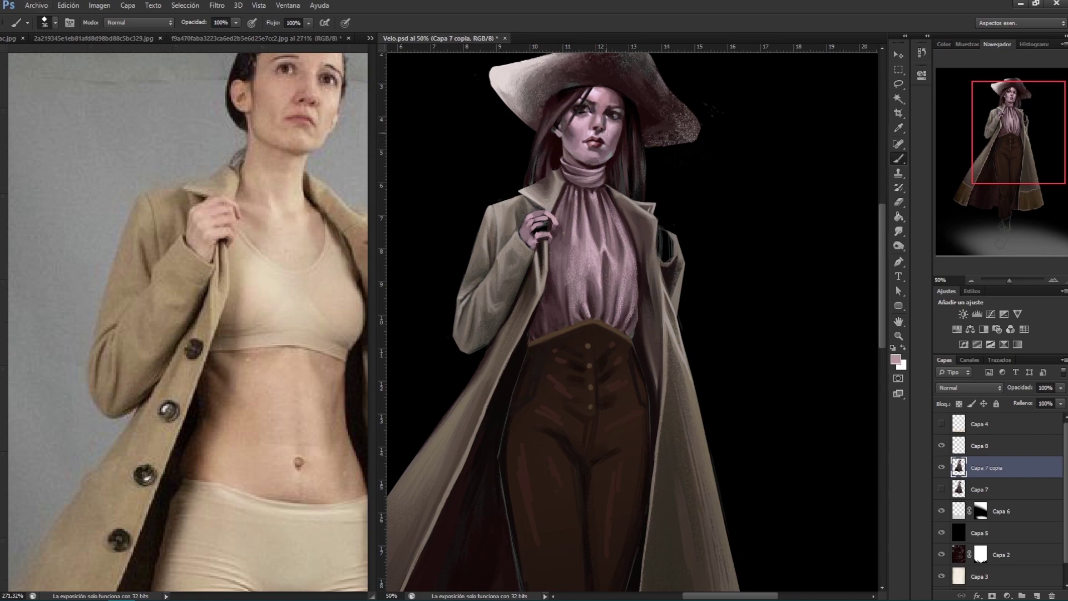
# Step: Smudge the blouse's chest folds on Capa 7 copia into softer transitions
pyautogui.click(898, 231)
pyautogui.moveTo(582, 195); pyautogui.dragTo(574, 223)
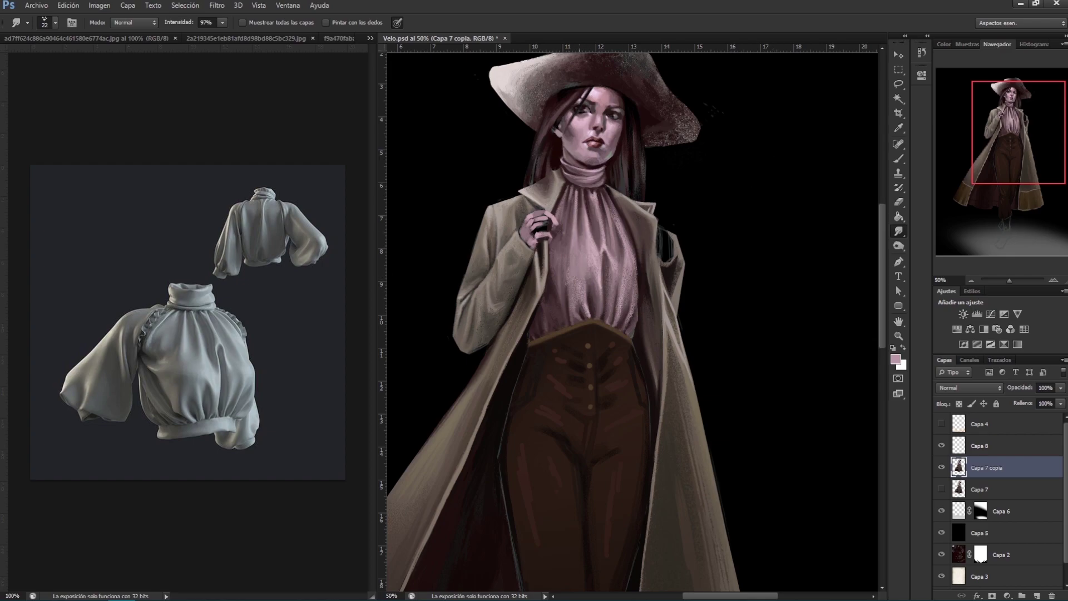
pyautogui.moveTo(594, 234); pyautogui.dragTo(608, 263)
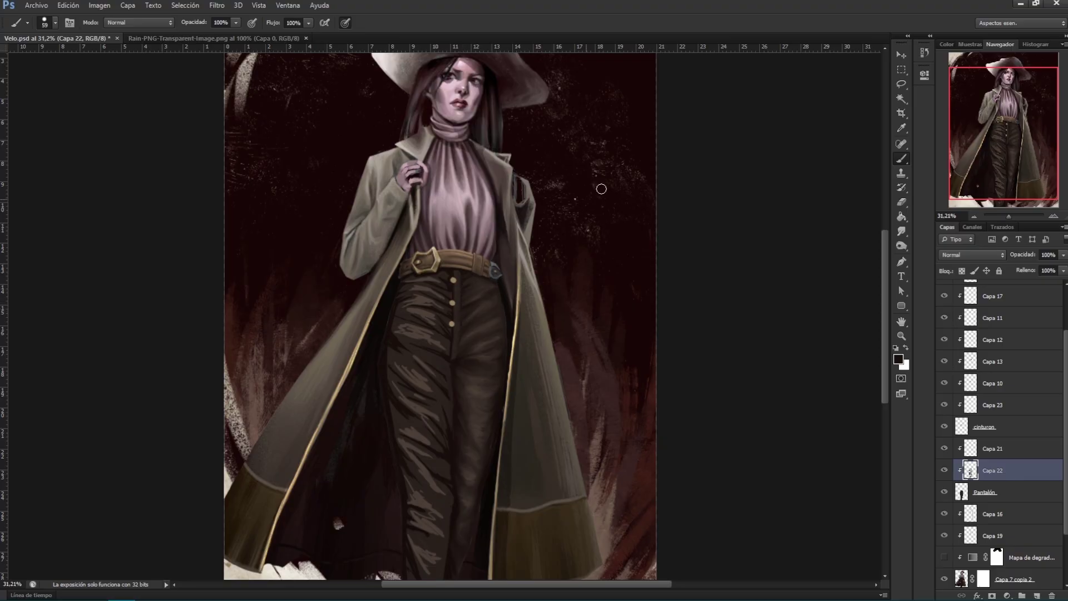
# Step: Flip the canvas horizontally and smudge the fold strokes on the trousers on Capa 22 down the thigh
pyautogui.press('w')
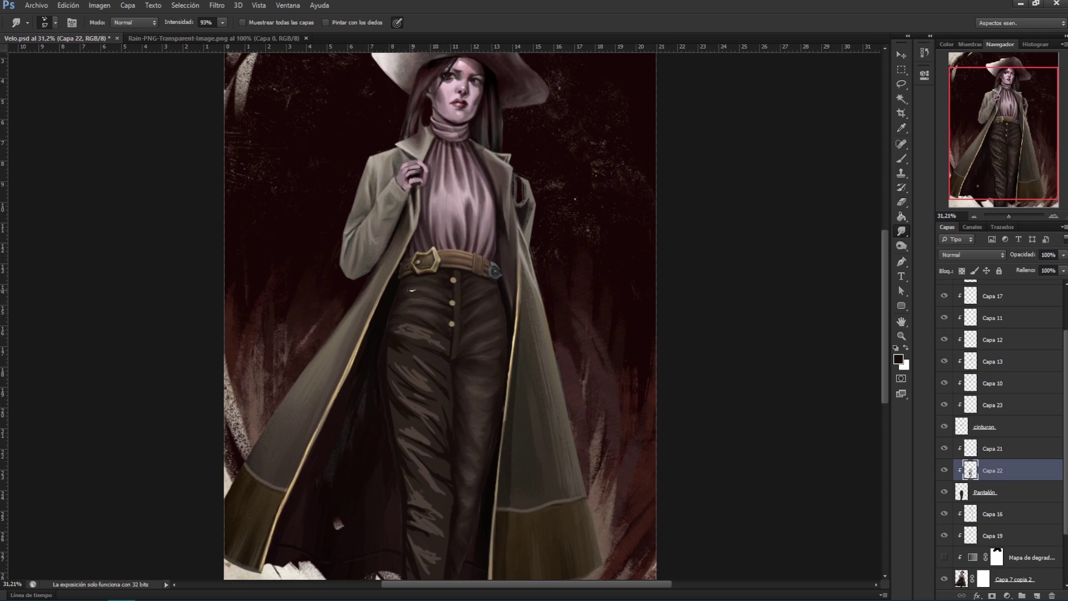
pyautogui.click(99, 5)
pyautogui.click(289, 184)
pyautogui.moveTo(517, 287)
pyautogui.mouseDown()
pyautogui.moveTo(497, 298)
pyautogui.moveTo(492, 328)
pyautogui.mouseUp()
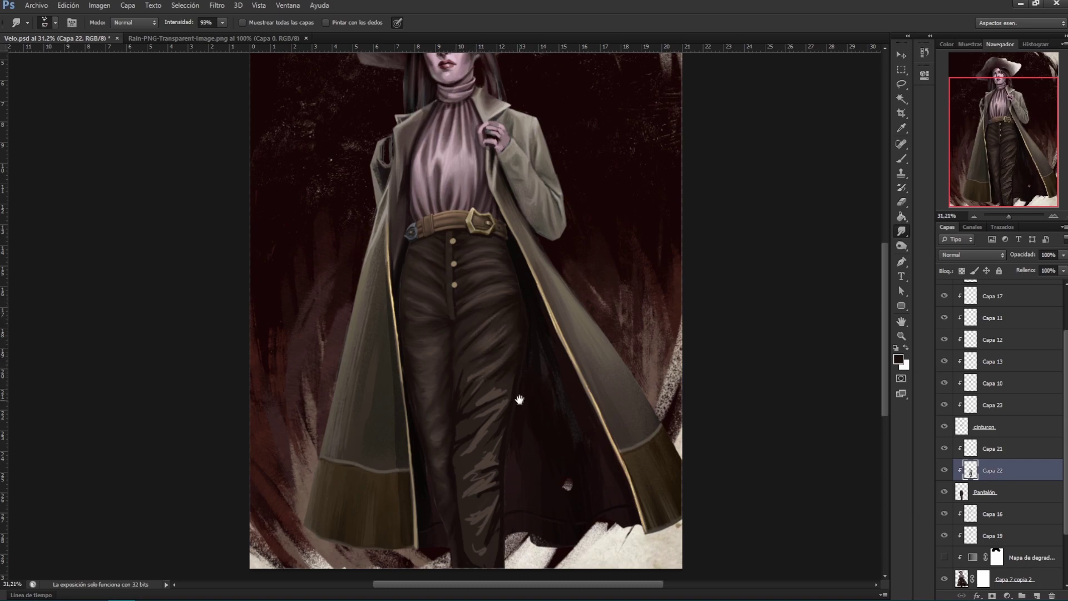
pyautogui.moveTo(520, 395); pyautogui.dragTo(534, 334)
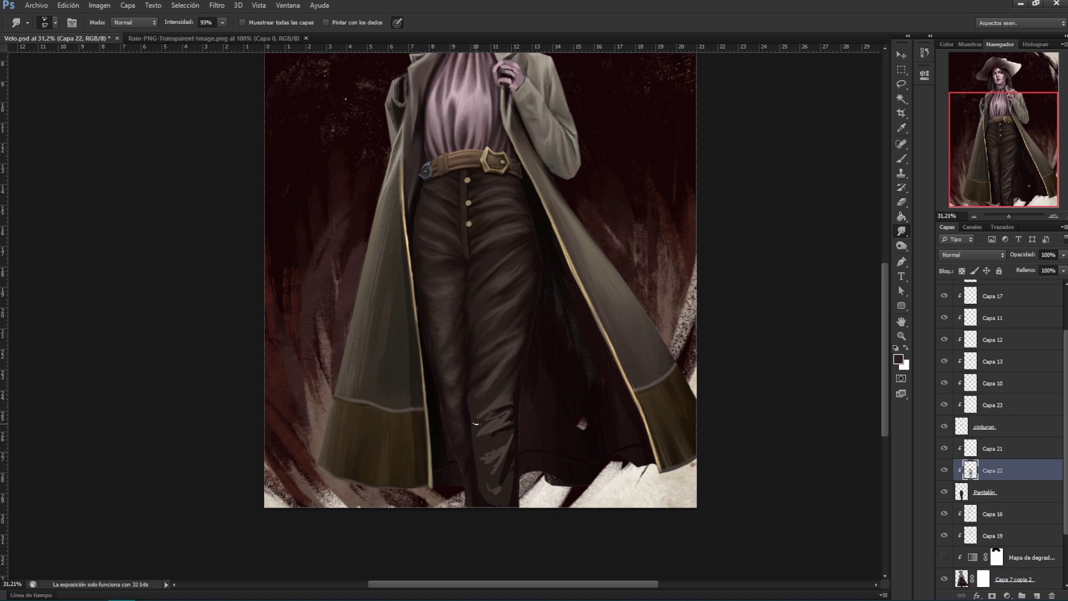
# Step: Paint lighter fold strokes down the trouser leg on Capa 22 and blend them with the Smudge tool
pyautogui.press('b')
pyautogui.moveTo(505, 231)
pyautogui.mouseDown()
pyautogui.moveTo(493, 412)
pyautogui.moveTo(475, 448)
pyautogui.mouseUp()
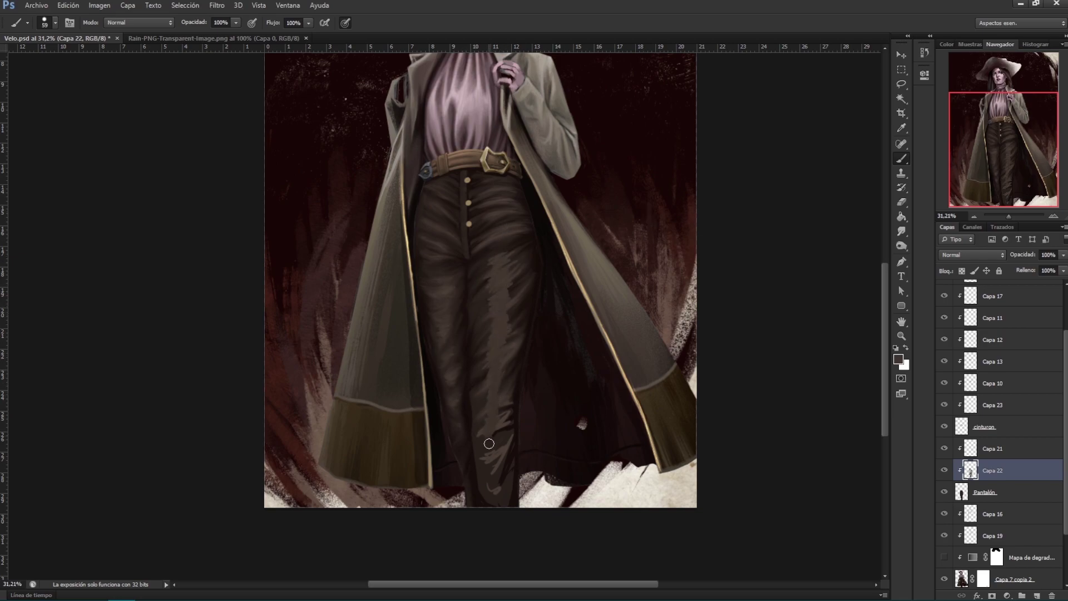
pyautogui.click(901, 231)
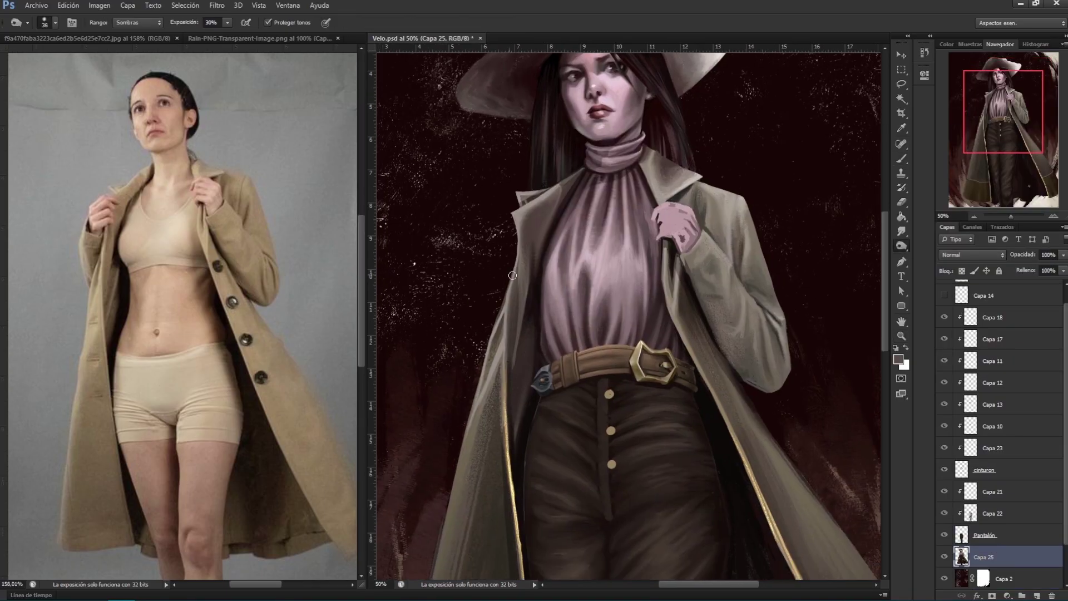
# Step: Smudge the coat's narrow front panel and outer side on Capa 25 with the Smudge strength raised to 98%
pyautogui.press('r')
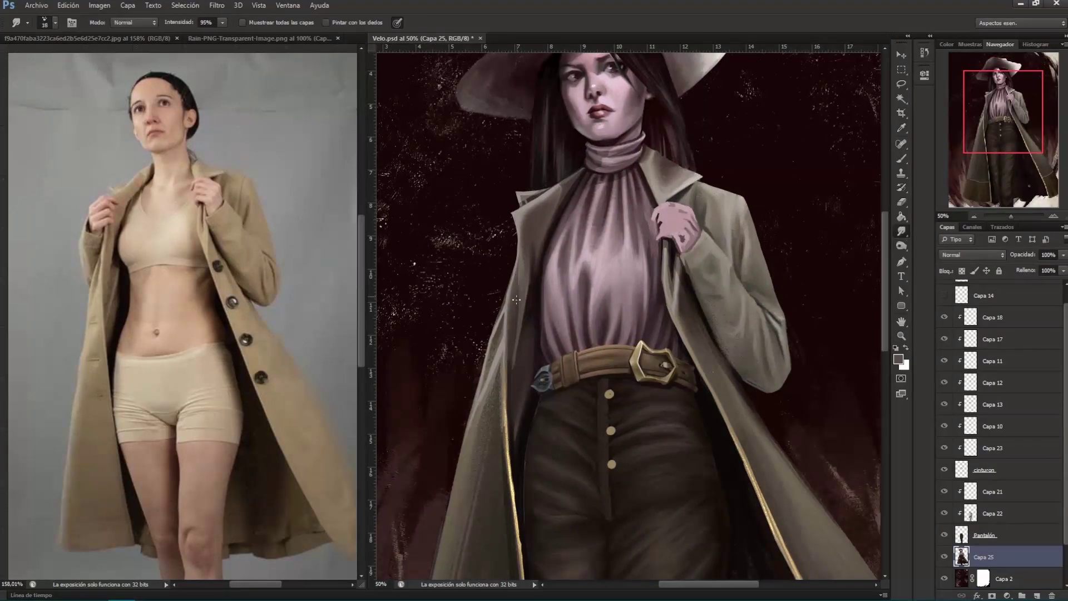
pyautogui.press(']')
pyautogui.press(']')
pyautogui.press('9')
pyautogui.press('6')
pyautogui.moveTo(537, 263); pyautogui.dragTo(532, 262)
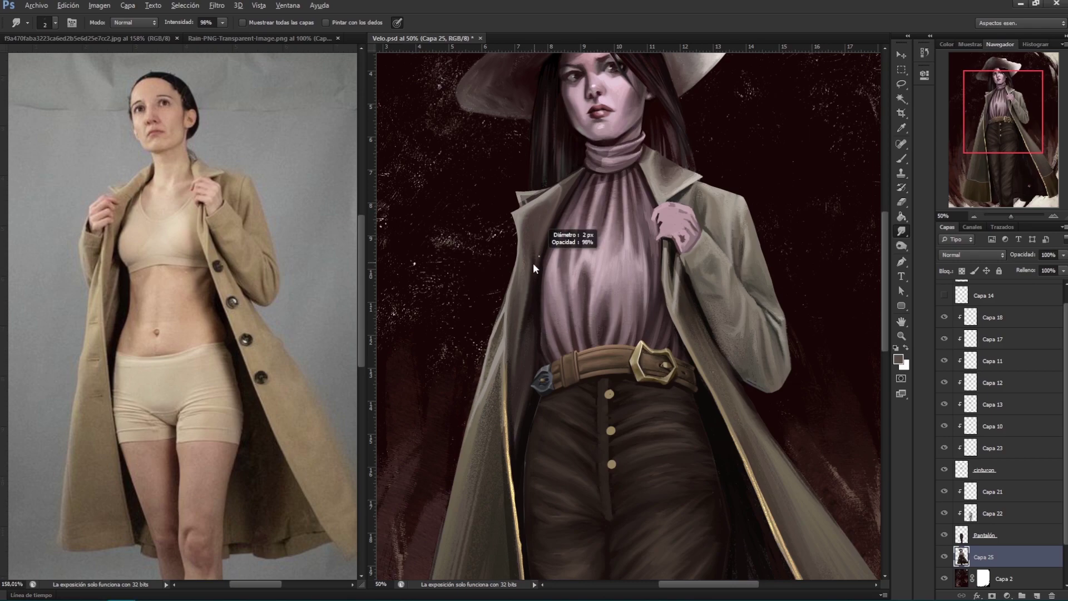
pyautogui.press('9')
pyautogui.press('8')
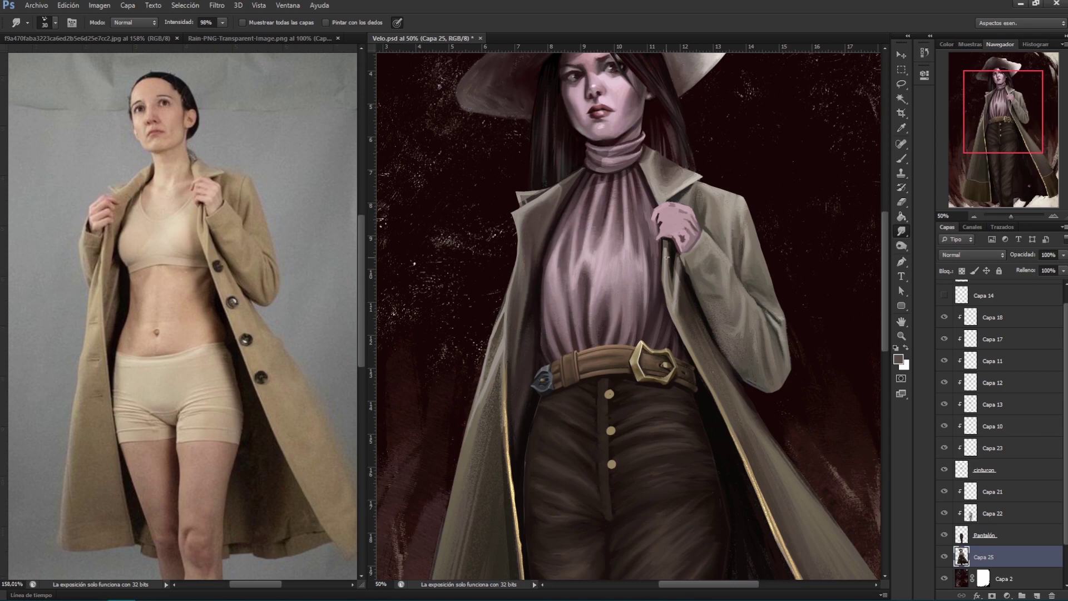
pyautogui.moveTo(479, 389); pyautogui.dragTo(502, 337)
# Step: Paint and blend the coat's outer side beside the belt on Capa 25 with sampled coat tones
pyautogui.scroll(-3, 484, 384)
pyautogui.press('b')
pyautogui.scroll(-1, 576, 267)
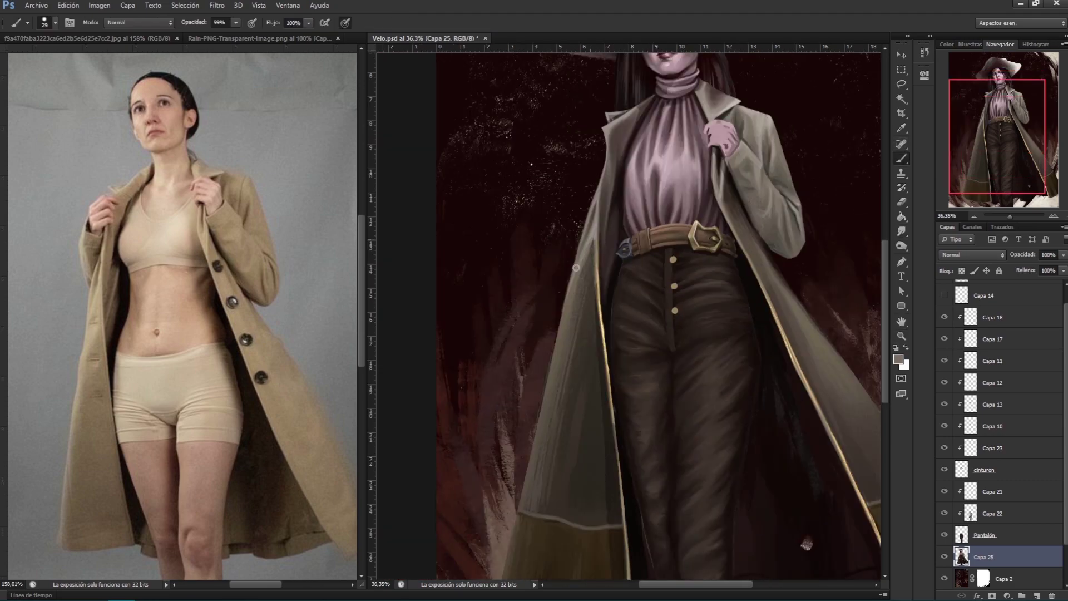
pyautogui.press('r')
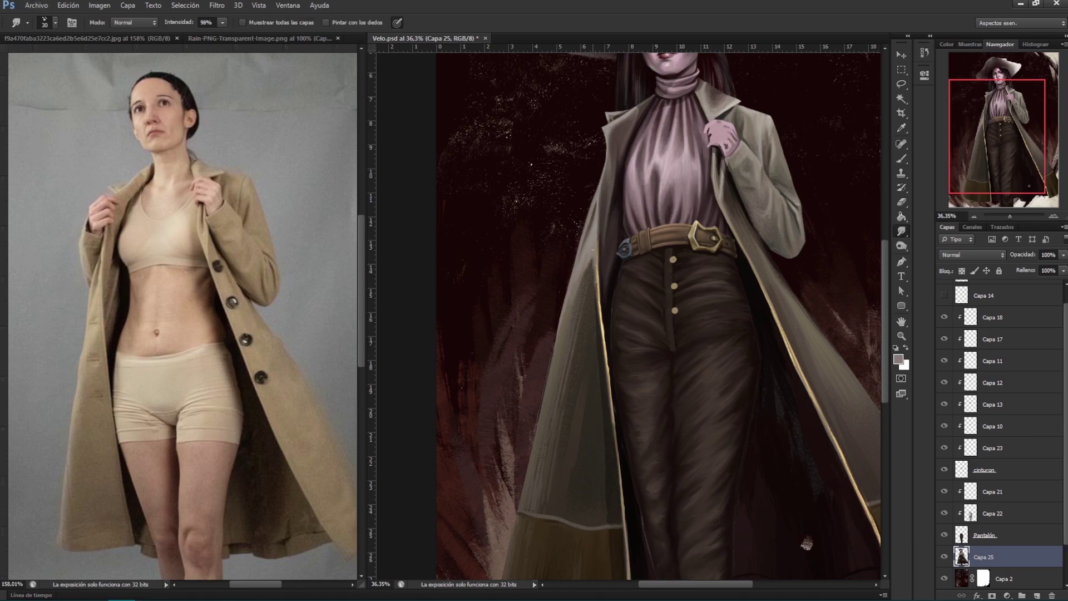
pyautogui.press('b')
pyautogui.keyDown('alt'); pyautogui.click(583, 279); pyautogui.keyUp('alt')
pyautogui.keyDown('alt'); pyautogui.click(592, 257); pyautogui.keyUp('alt')
pyautogui.moveTo(592, 259); pyautogui.dragTo(578, 236)
# Step: Darken the coat's inner lining beside the trousers on Capa 25 with a large near-black brush
pyautogui.scroll(-5, 575, 252)
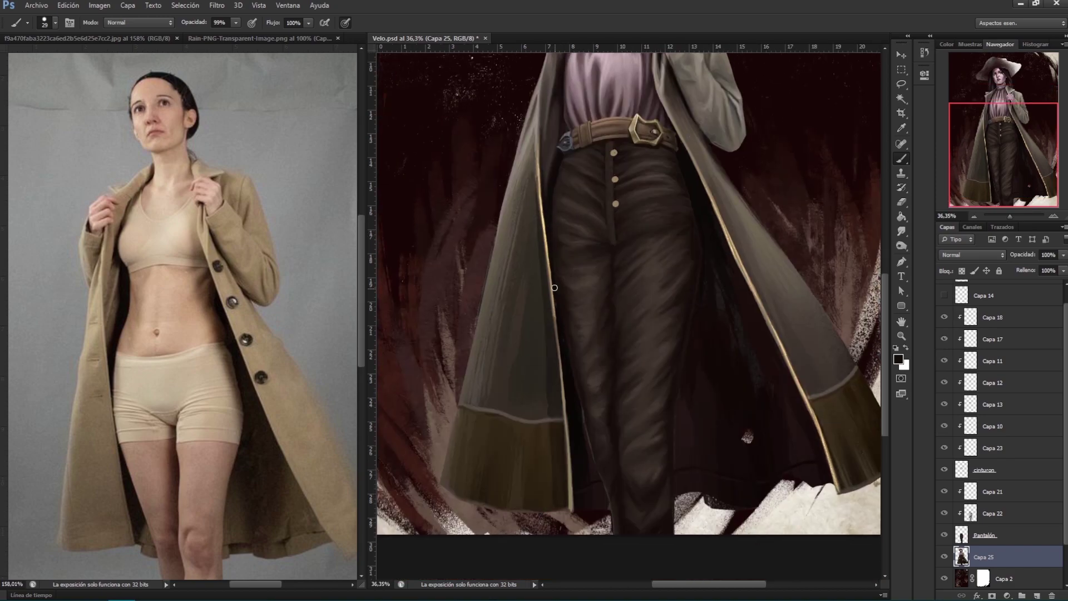
pyautogui.moveTo(603, 423); pyautogui.dragTo(519, 469)
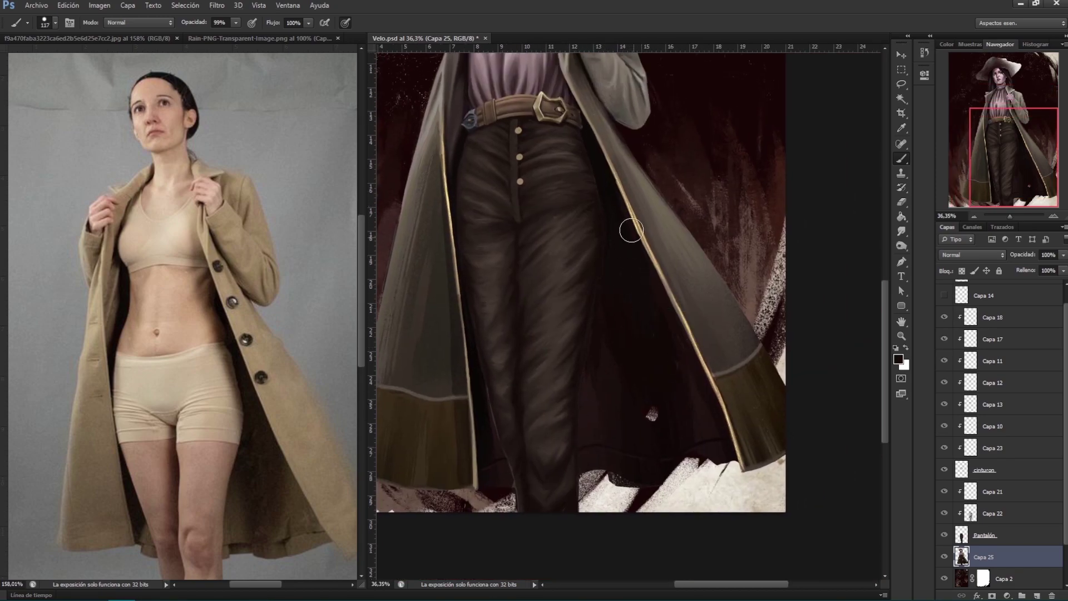
pyautogui.press('z')
pyautogui.scroll(-2, 779, 294)
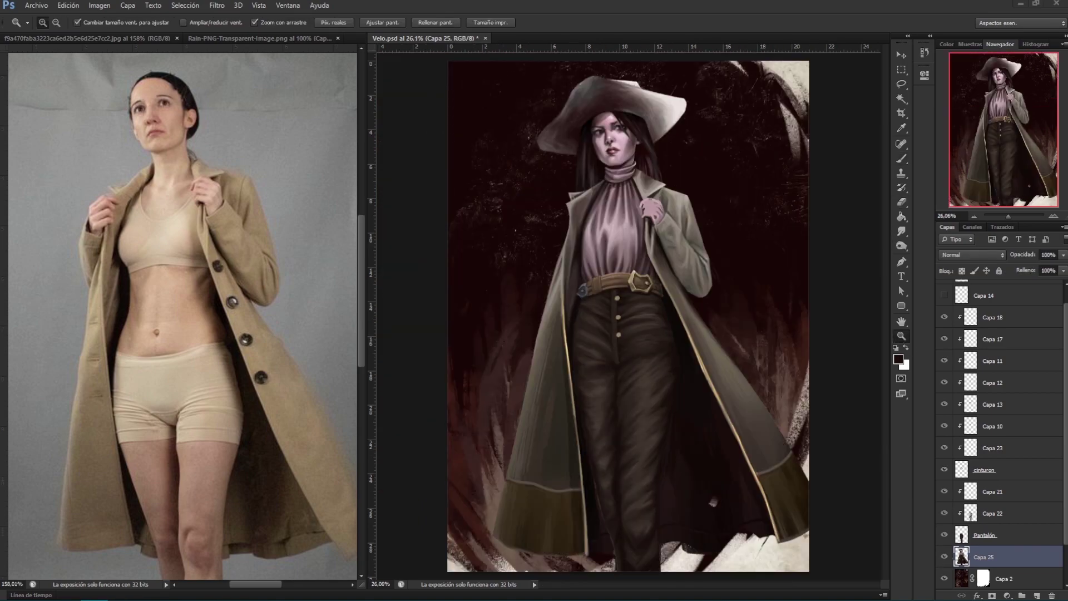
pyautogui.scroll(2, 836, 297)
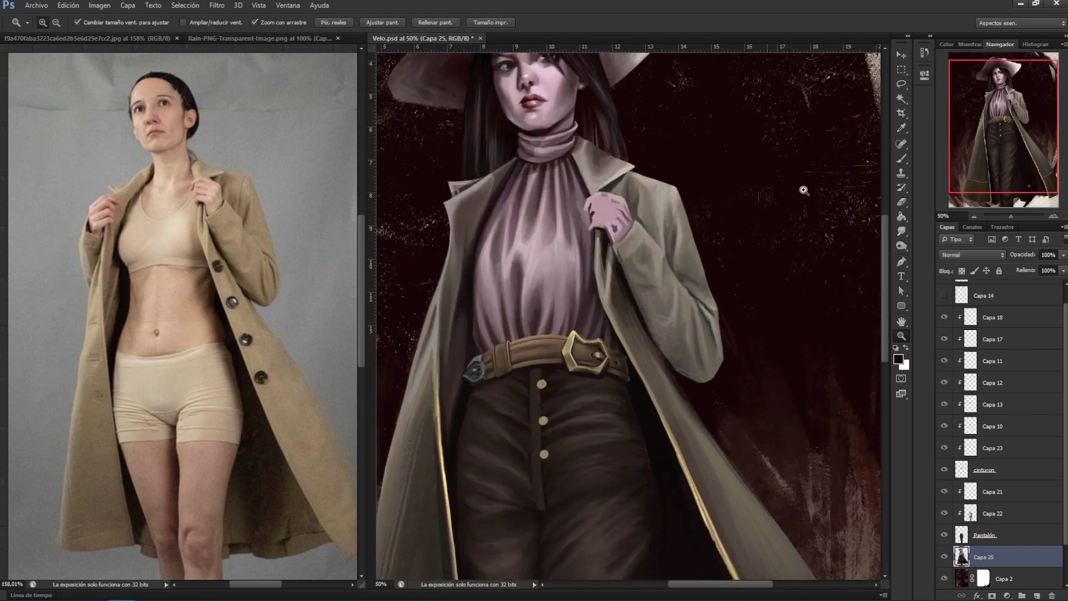
# Step: Paint the base shape of the hand holding the lapel on Capa 25 with sampled skin tones
pyautogui.press('b')
pyautogui.keyDown('alt'); pyautogui.click(623, 200); pyautogui.keyUp('alt')
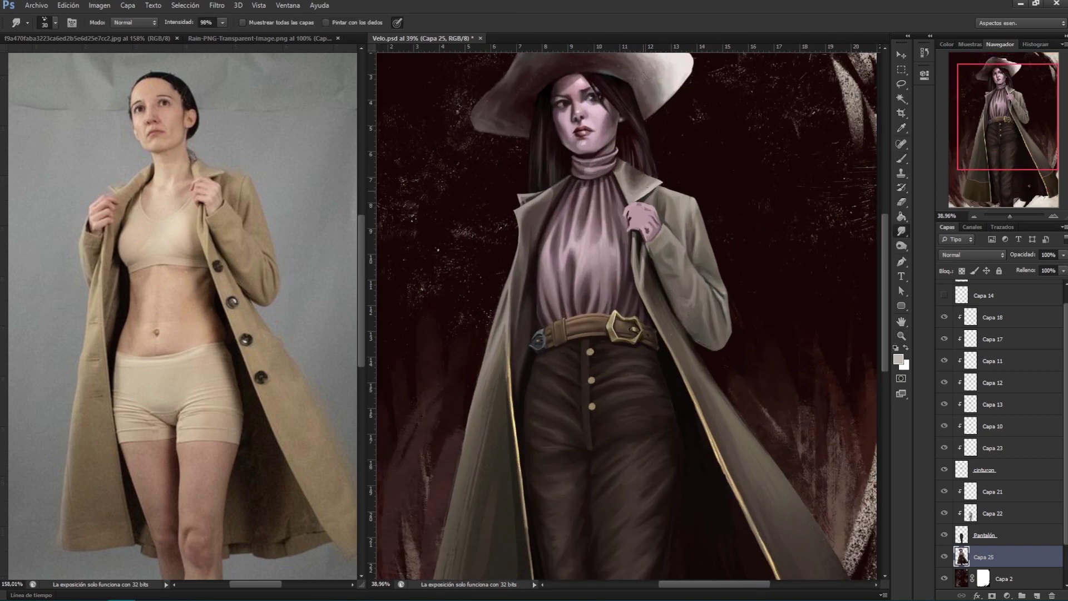
pyautogui.keyDown('alt'); pyautogui.click(626, 217); pyautogui.keyUp('alt')
pyautogui.keyDown('alt'); pyautogui.click(625, 215); pyautogui.keyUp('alt')
pyautogui.keyDown('alt'); pyautogui.click(623, 210); pyautogui.keyUp('alt')
pyautogui.keyDown('alt'); pyautogui.click(636, 203); pyautogui.keyUp('alt')
pyautogui.keyDown('alt'); pyautogui.click(629, 107); pyautogui.keyUp('alt')
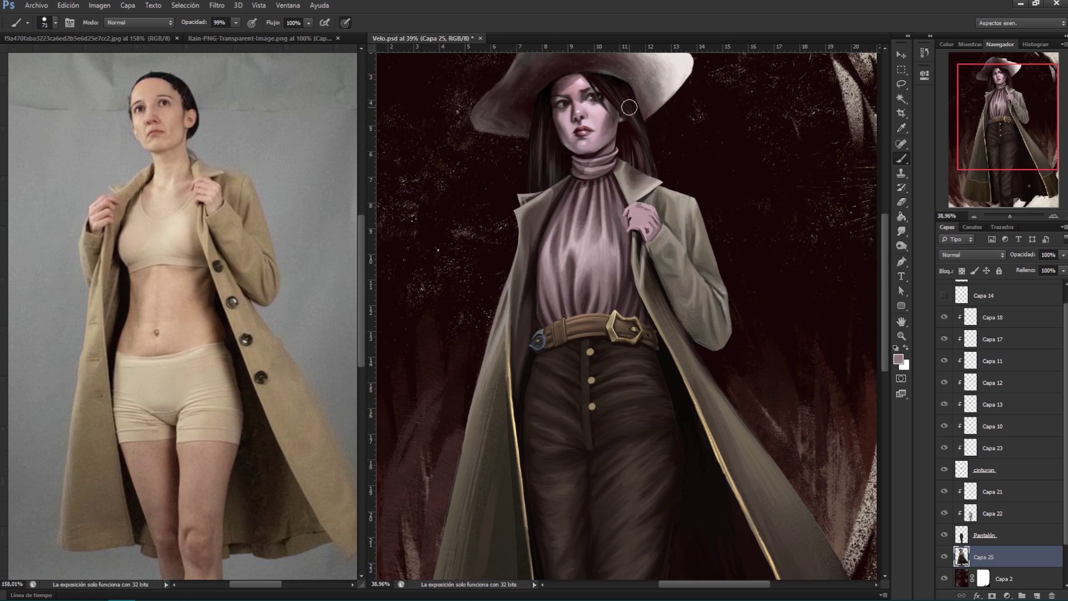
# Step: Define the separate fingers, thumb and palm of the hand on Capa 25 with sampled light and shadow tones
pyautogui.keyDown('alt'); pyautogui.click(647, 197); pyautogui.keyUp('alt')
pyautogui.keyDown('alt'); pyautogui.click(649, 205); pyautogui.keyUp('alt')
pyautogui.keyDown('alt'); pyautogui.click(642, 238); pyautogui.keyUp('alt')
pyautogui.keyDown('alt'); pyautogui.click(645, 242); pyautogui.keyUp('alt')
pyautogui.keyDown('alt'); pyautogui.click(648, 253); pyautogui.keyUp('alt')
pyautogui.keyDown('alt'); pyautogui.click(645, 235); pyautogui.keyUp('alt')
pyautogui.keyDown('alt'); pyautogui.click(656, 223); pyautogui.keyUp('alt')
pyautogui.keyDown('alt'); pyautogui.click(648, 234); pyautogui.keyUp('alt')
pyautogui.keyDown('alt'); pyautogui.click(648, 229); pyautogui.keyUp('alt')
pyautogui.keyDown('alt'); pyautogui.click(629, 228); pyautogui.keyUp('alt')
pyautogui.keyDown('alt'); pyautogui.click(679, 184); pyautogui.keyUp('alt')
pyautogui.keyDown('alt'); pyautogui.click(634, 224); pyautogui.keyUp('alt')
pyautogui.keyDown('alt'); pyautogui.click(648, 235); pyautogui.keyUp('alt')
pyautogui.keyDown('alt'); pyautogui.click(652, 216); pyautogui.keyUp('alt')
# Step: Smudge the finger edges on Capa 25 with a small brush, adjusting the strength to 89% and 91%
pyautogui.press('r')
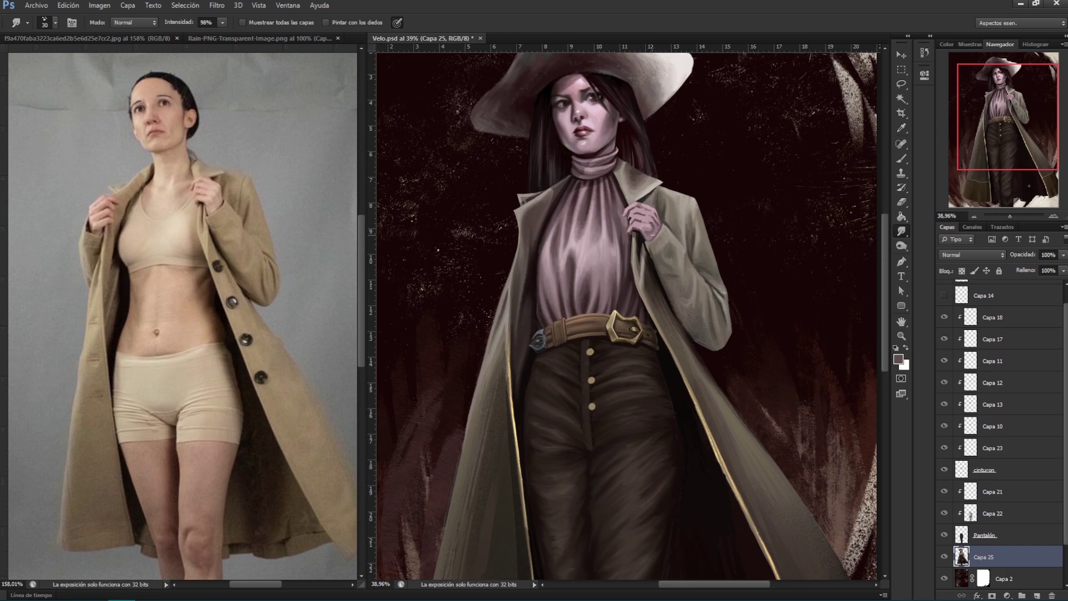
pyautogui.scroll(5, 687, 193)
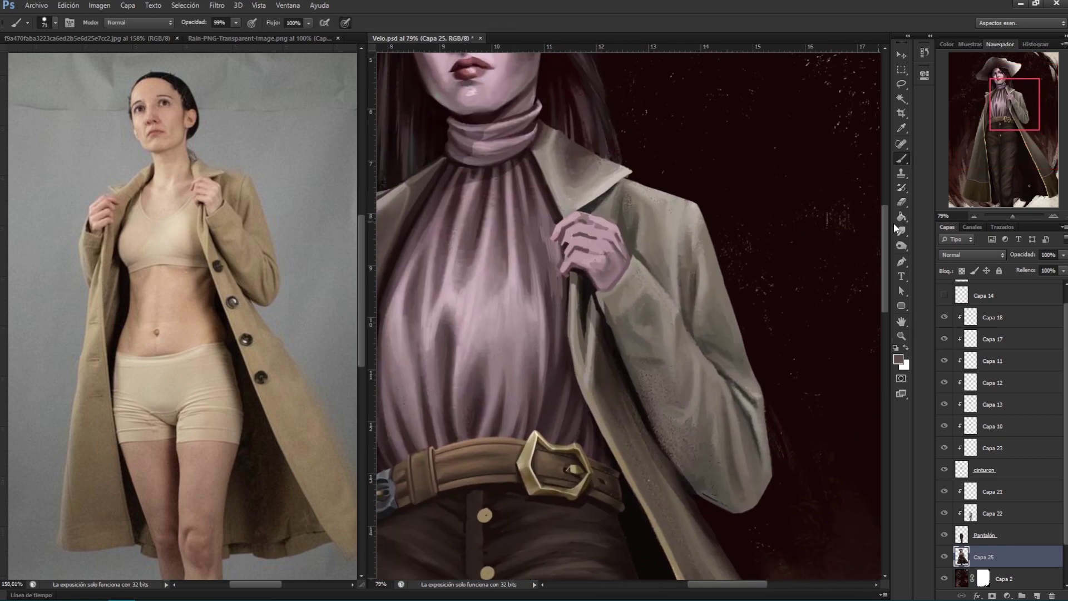
pyautogui.press('0')
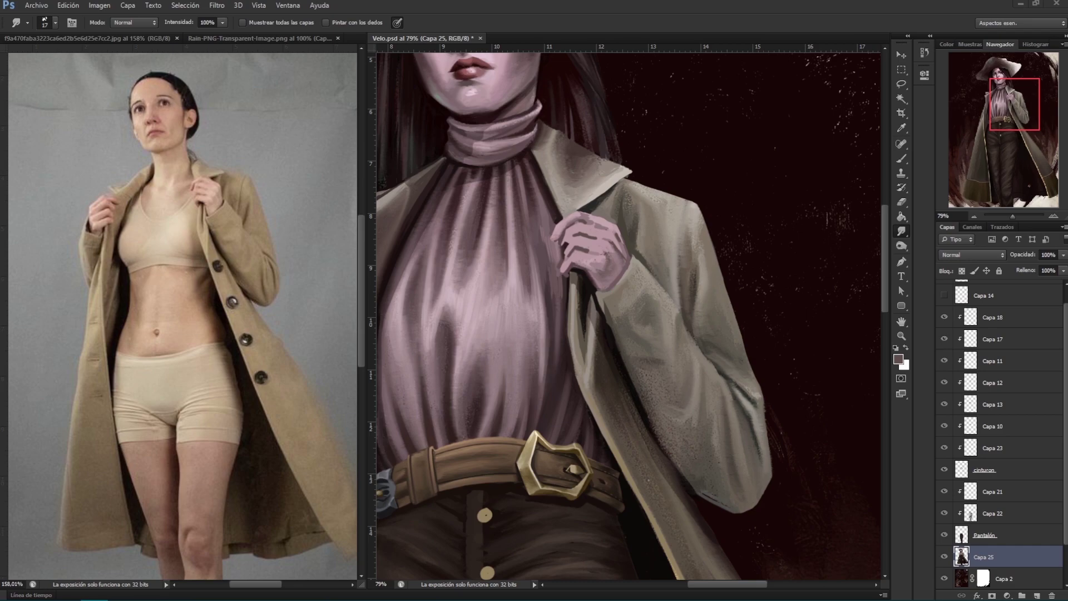
pyautogui.press(']')
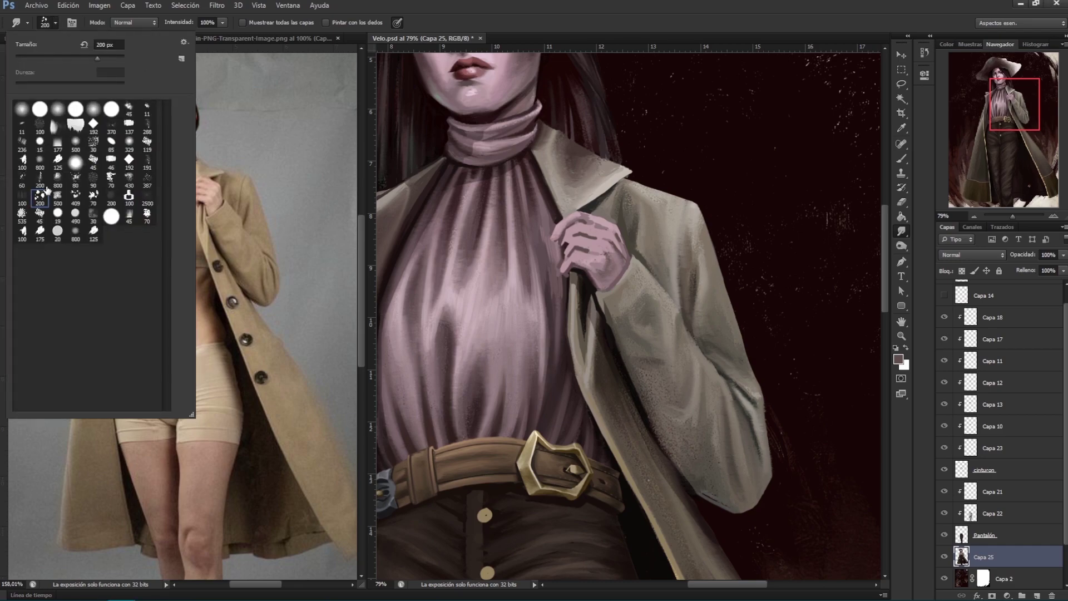
pyautogui.press('8')
pyautogui.press('9')
pyautogui.press(']')
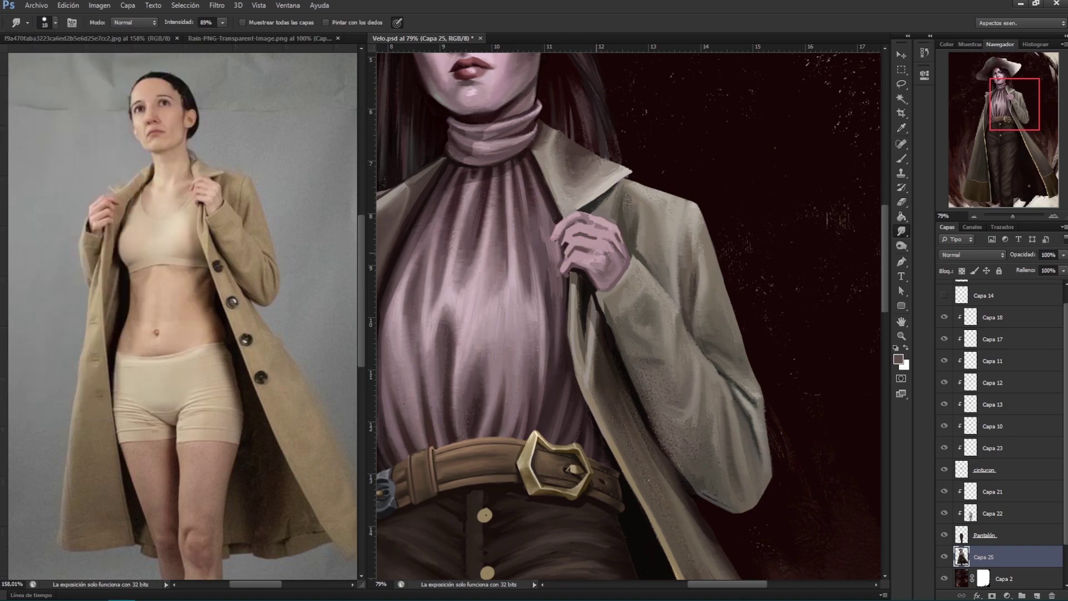
pyautogui.moveTo(567, 228)
pyautogui.mouseDown()
pyautogui.moveTo(518, 218)
pyautogui.moveTo(563, 228)
pyautogui.mouseUp()
pyautogui.press('9')
pyautogui.press('1')
# Step: Paint the shadows between the fingertips on Capa 25 with sampled tones and blend them
pyautogui.press('b')
pyautogui.keyDown('alt'); pyautogui.click(558, 243); pyautogui.keyUp('alt')
pyautogui.keyDown('alt'); pyautogui.click(555, 241); pyautogui.keyUp('alt')
pyautogui.keyDown('alt'); pyautogui.click(561, 230); pyautogui.keyUp('alt')
pyautogui.press('r')
pyautogui.press('b')
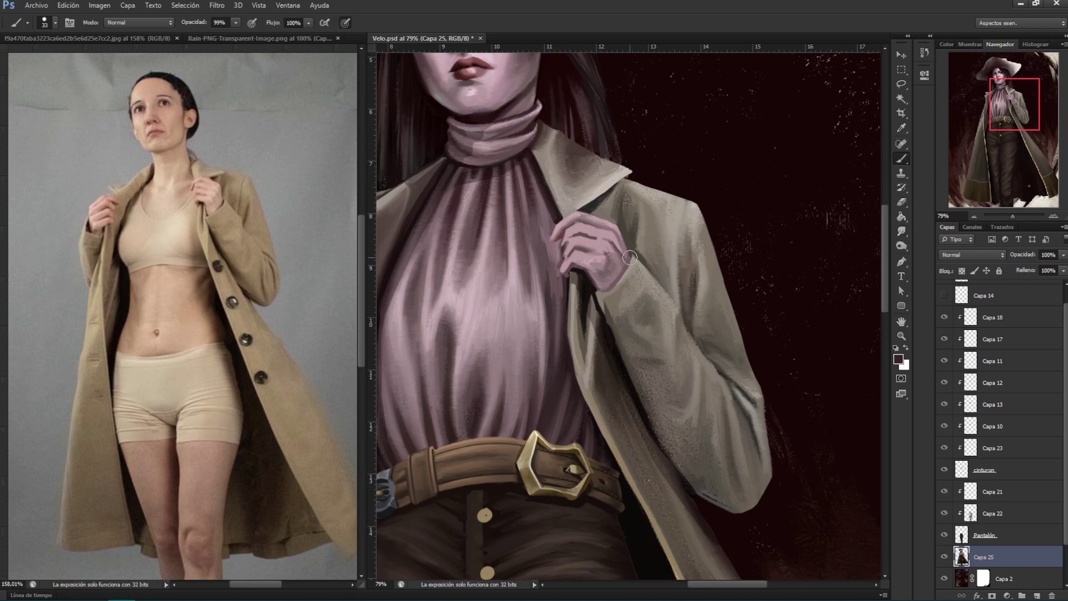
# Step: Refine the hand's outer edge against the cuff and the underside of the palm with sampled coat and skin tones
pyautogui.keyDown('alt'); pyautogui.click(633, 259); pyautogui.keyUp('alt')
pyautogui.keyDown('alt'); pyautogui.click(603, 293); pyautogui.keyUp('alt')
pyautogui.press('r')
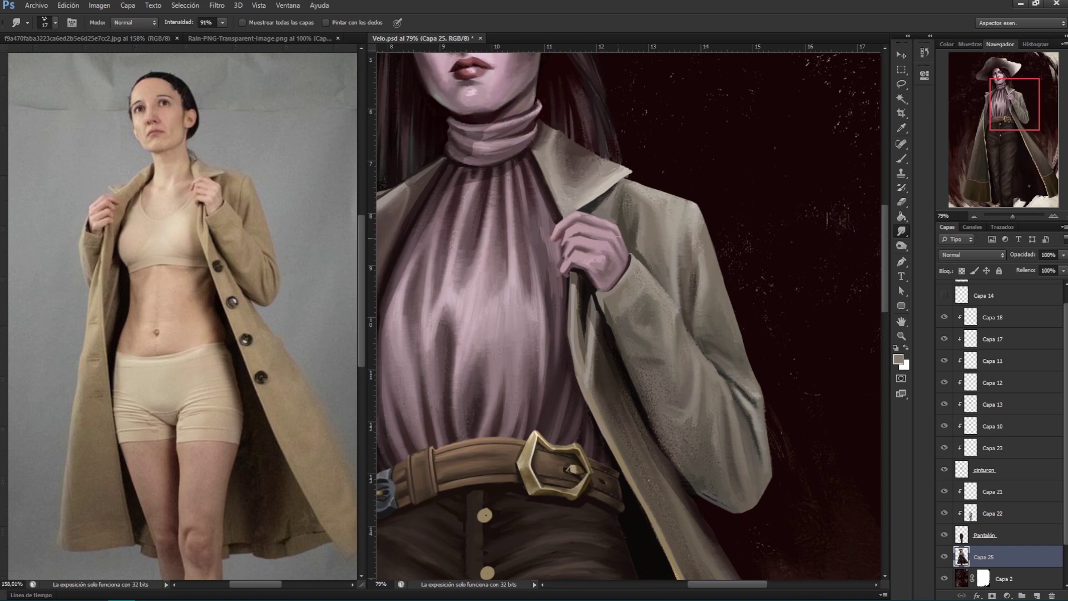
pyautogui.press('b')
pyautogui.press('d')
pyautogui.keyDown('alt'); pyautogui.click(592, 270); pyautogui.keyUp('alt')
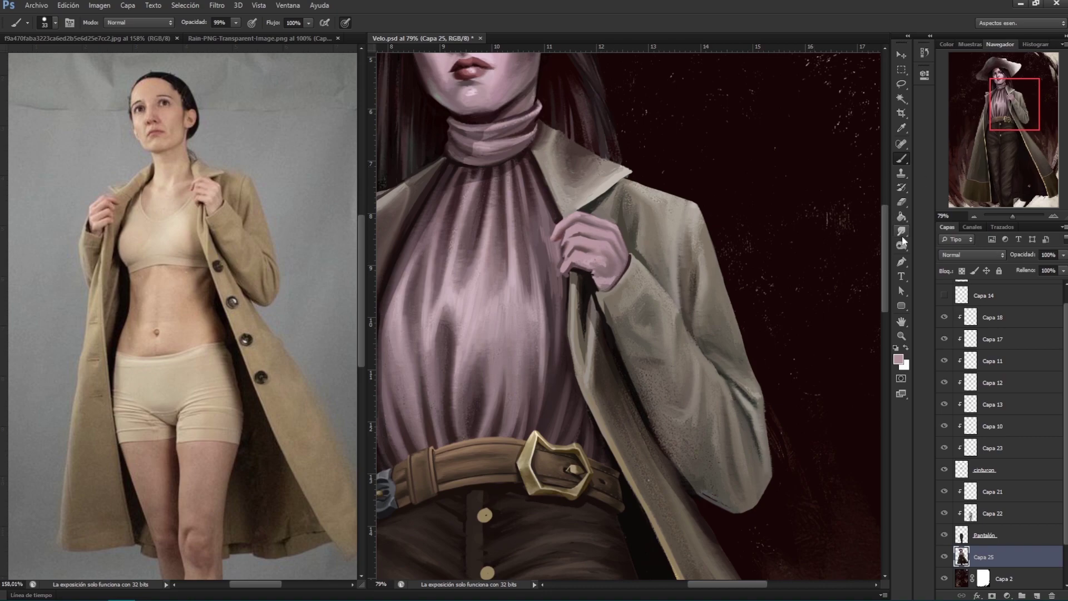
pyautogui.press('r')
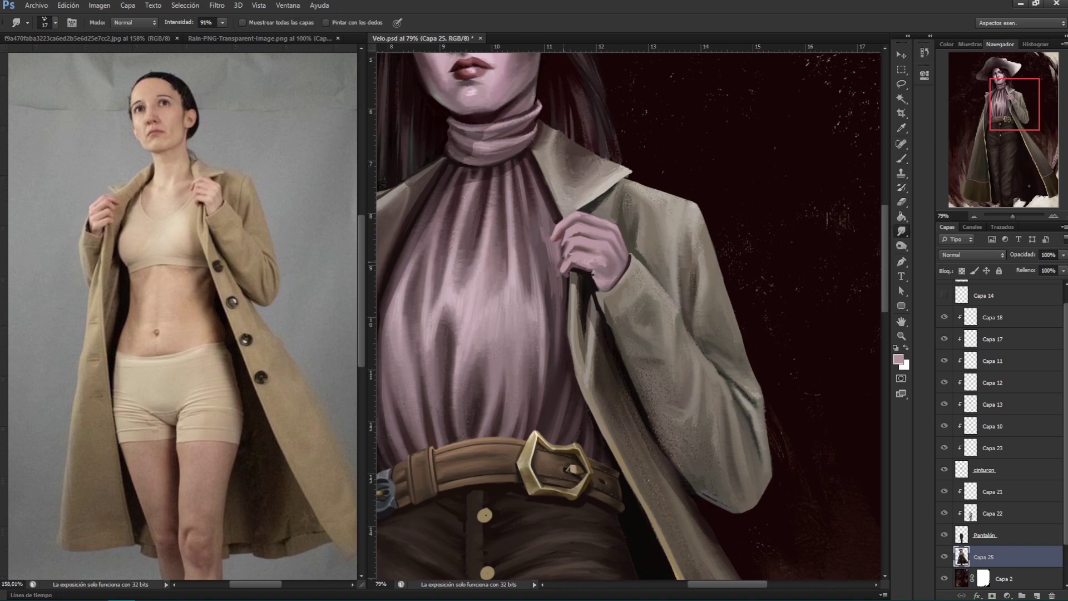
# Step: Paint the lower fingertips and the dark shadow beneath the hand on Capa 25 with sampled tones
pyautogui.press('b')
pyautogui.keyDown('alt'); pyautogui.click(595, 268); pyautogui.keyUp('alt')
pyautogui.keyDown('alt'); pyautogui.click(562, 272); pyautogui.keyUp('alt')
pyautogui.keyDown('alt'); pyautogui.click(580, 256); pyautogui.keyUp('alt')
pyautogui.keyDown('alt'); pyautogui.click(563, 273); pyautogui.keyUp('alt')
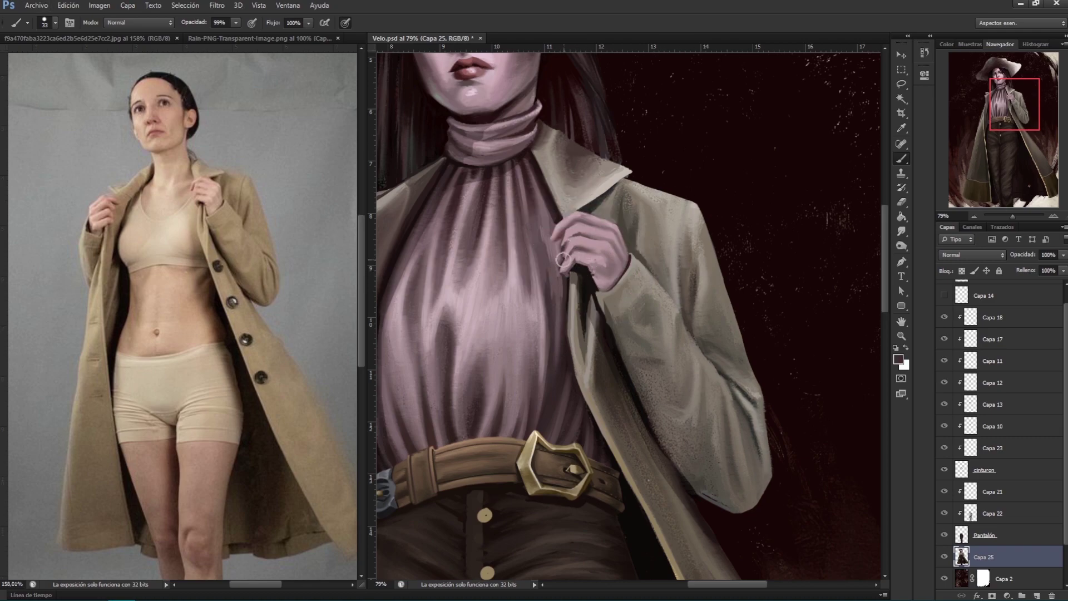
pyautogui.keyDown('alt'); pyautogui.click(576, 266); pyautogui.keyUp('alt')
pyautogui.keyDown('alt'); pyautogui.click(590, 267); pyautogui.keyUp('alt')
pyautogui.keyDown('alt'); pyautogui.click(562, 234); pyautogui.keyUp('alt')
pyautogui.press('z')
pyautogui.hotkey('ctrl', '0')
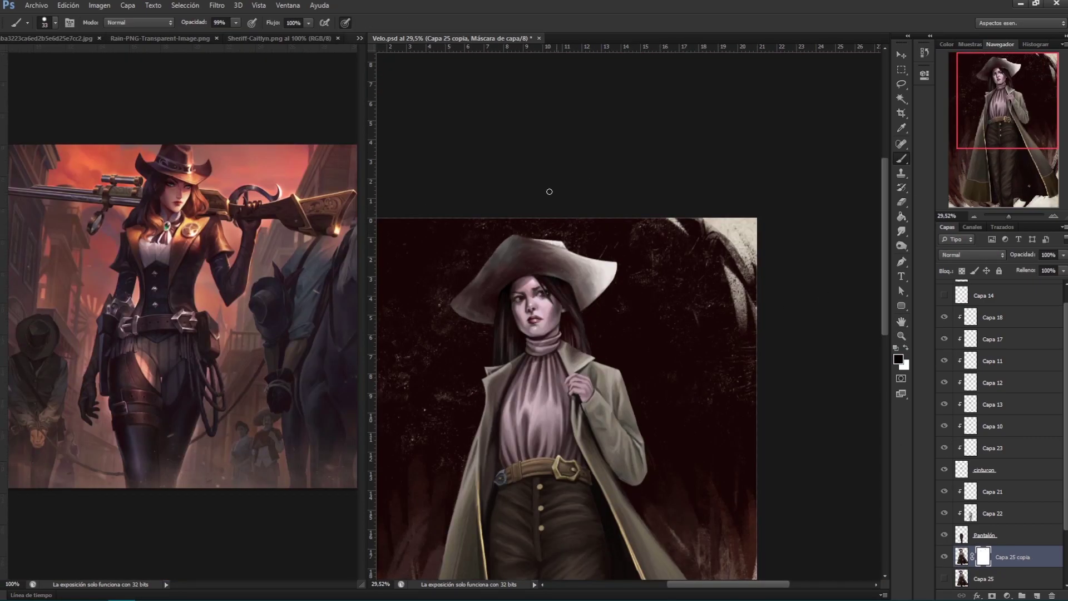
# Step: Select the hat with a lasso outline that follows the brim's underside around the head, with Capa 25 copia's mask active
pyautogui.moveTo(549, 238); pyautogui.dragTo(567, 249)
pyautogui.rightClick(901, 84)
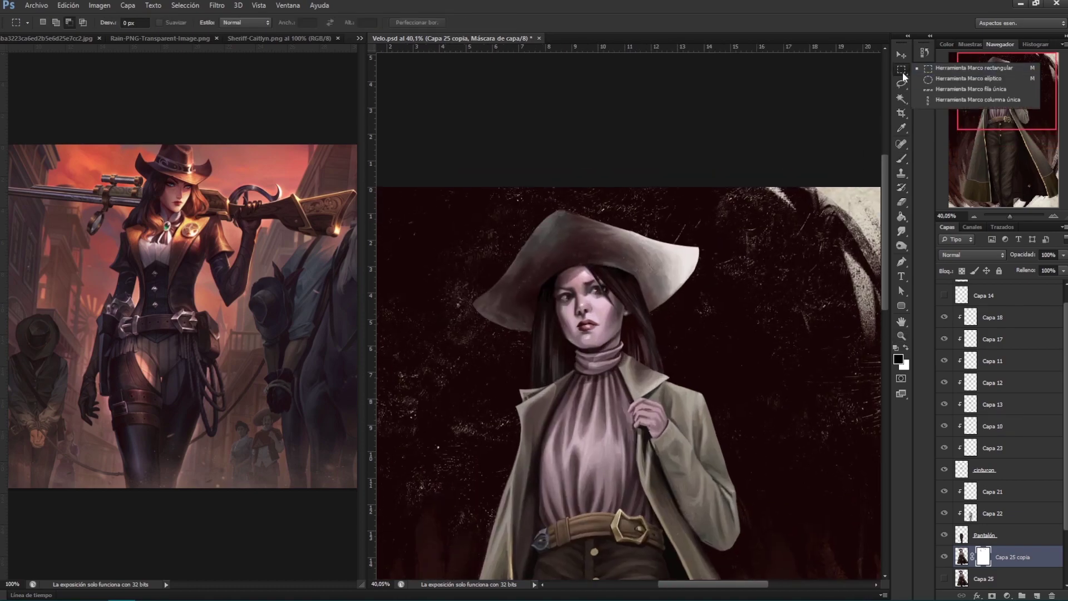
pyautogui.click(957, 78)
pyautogui.moveTo(532, 334)
pyautogui.mouseDown()
pyautogui.moveTo(537, 300)
pyautogui.moveTo(590, 265)
pyautogui.moveTo(644, 287)
pyautogui.mouseUp()
pyautogui.click(716, 253)
pyautogui.click(710, 216)
pyautogui.click(606, 215)
pyautogui.click(556, 195)
pyautogui.click(462, 262)
pyautogui.click(452, 325)
pyautogui.doubleClick(533, 334)
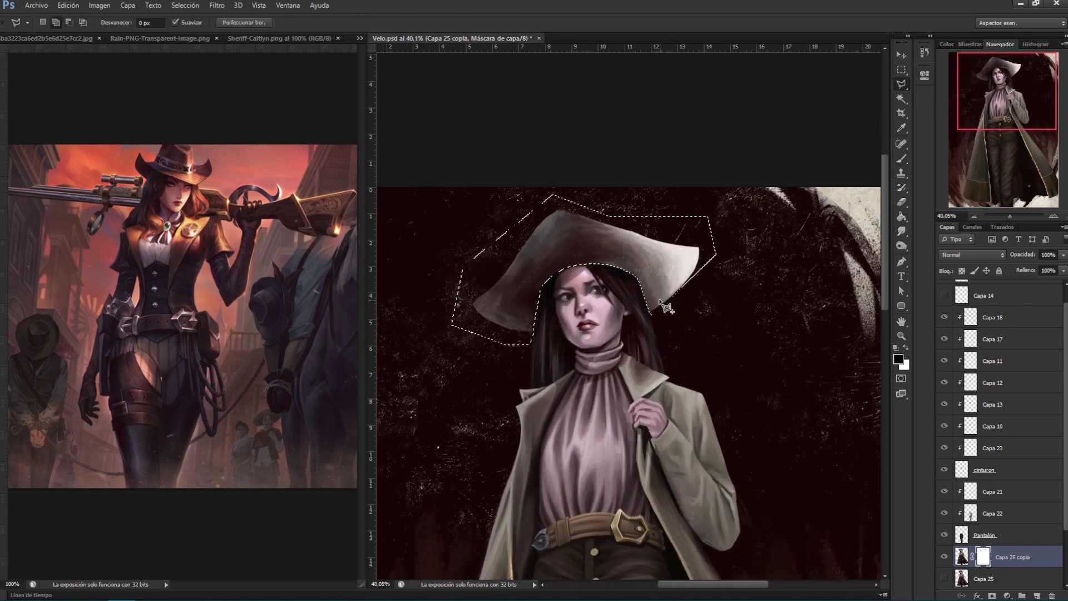
# Step: Remove Capa 25 copia's mask, copy the selected hat onto its own layer and make that hat layer active
pyautogui.rightClick(983, 556)
pyautogui.click(944, 477)
pyautogui.press('e')
pyautogui.moveTo(584, 222)
pyautogui.mouseDown()
pyautogui.moveTo(521, 327)
pyautogui.moveTo(530, 332)
pyautogui.moveTo(534, 289)
pyautogui.moveTo(568, 246)
pyautogui.moveTo(535, 286)
pyautogui.moveTo(609, 261)
pyautogui.moveTo(641, 277)
pyautogui.mouseUp()
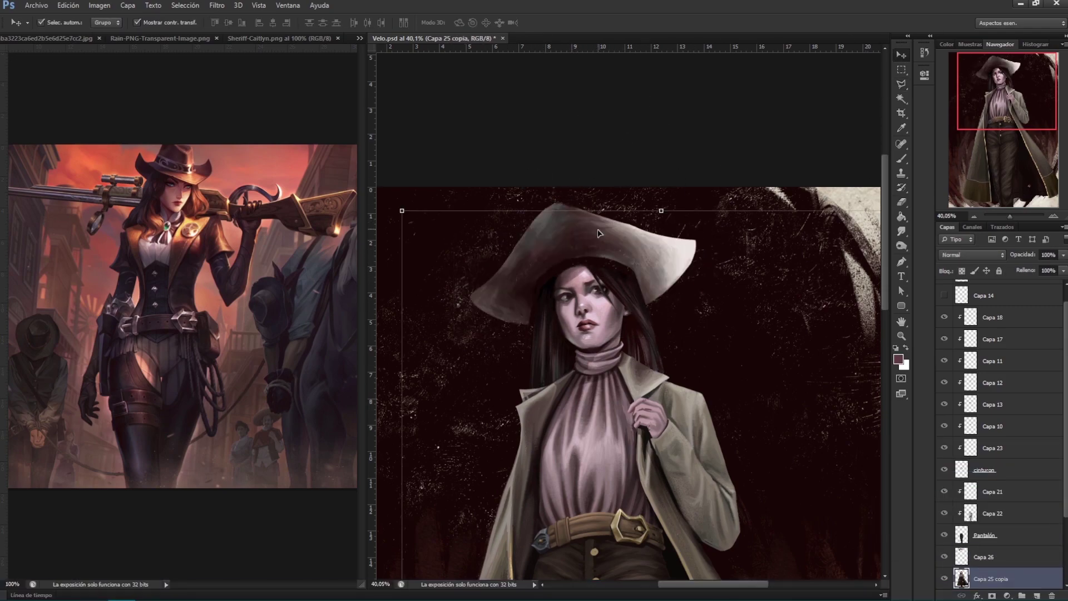
pyautogui.click(598, 233)
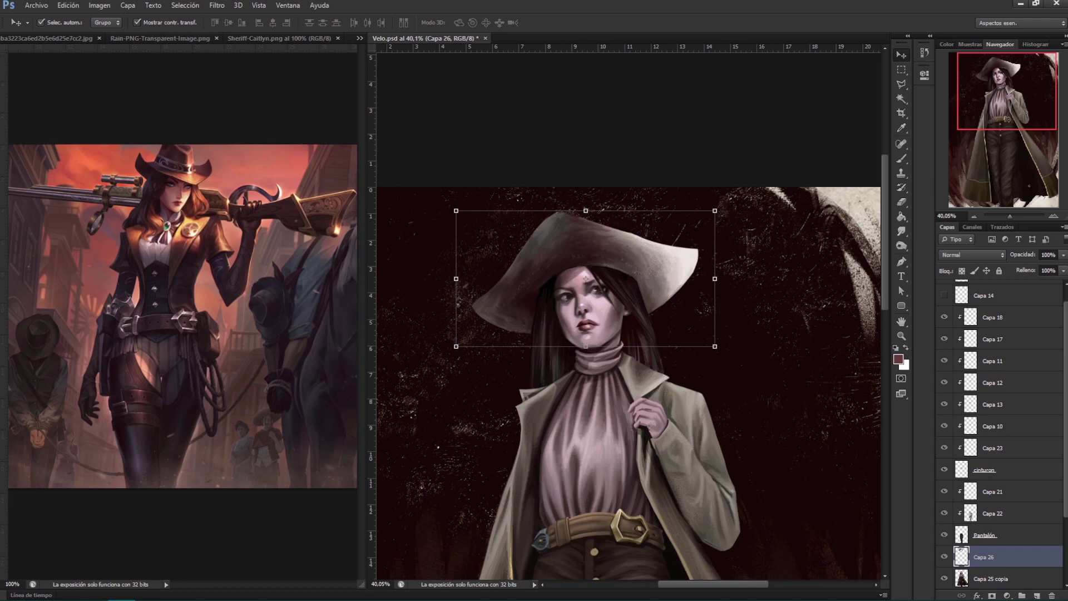
# Step: Add a mask to the hat layer and cut a small notch into the brim's upper edge with black
pyautogui.click(901, 159)
pyautogui.hotkey('ctrl', 'shift', 'm')
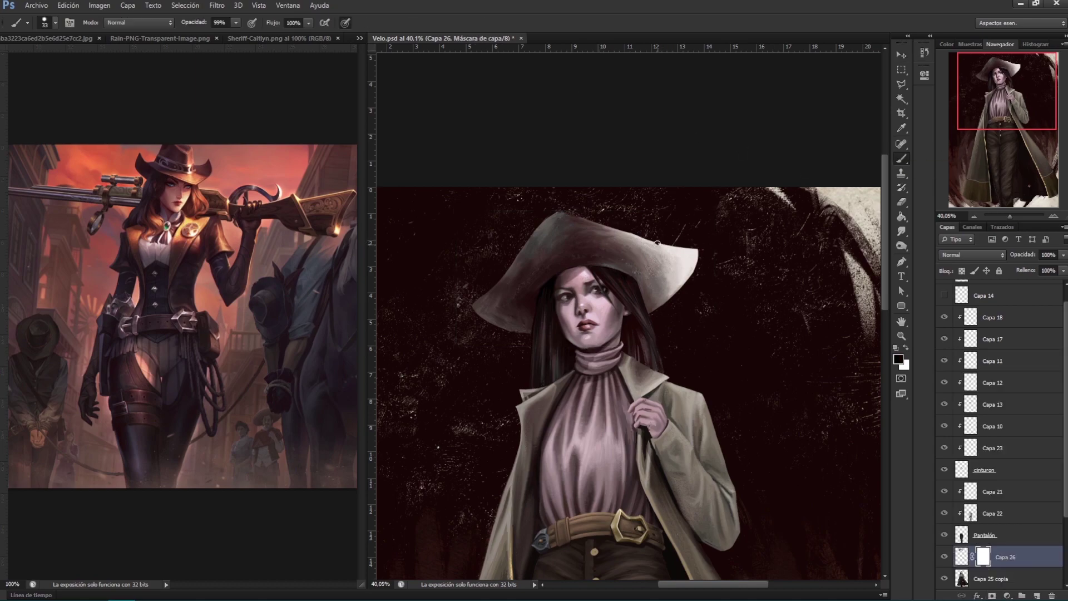
pyautogui.hotkey('ctrl', '2')
# Step: Smudge the hat's brim shading around the notch, switching to a size 23 smudge brush at 95% strength
pyautogui.keyDown('alt'); pyautogui.click(649, 276); pyautogui.keyUp('alt')
pyautogui.press('r')
pyautogui.press(']')
pyautogui.press('9')
pyautogui.press('2')
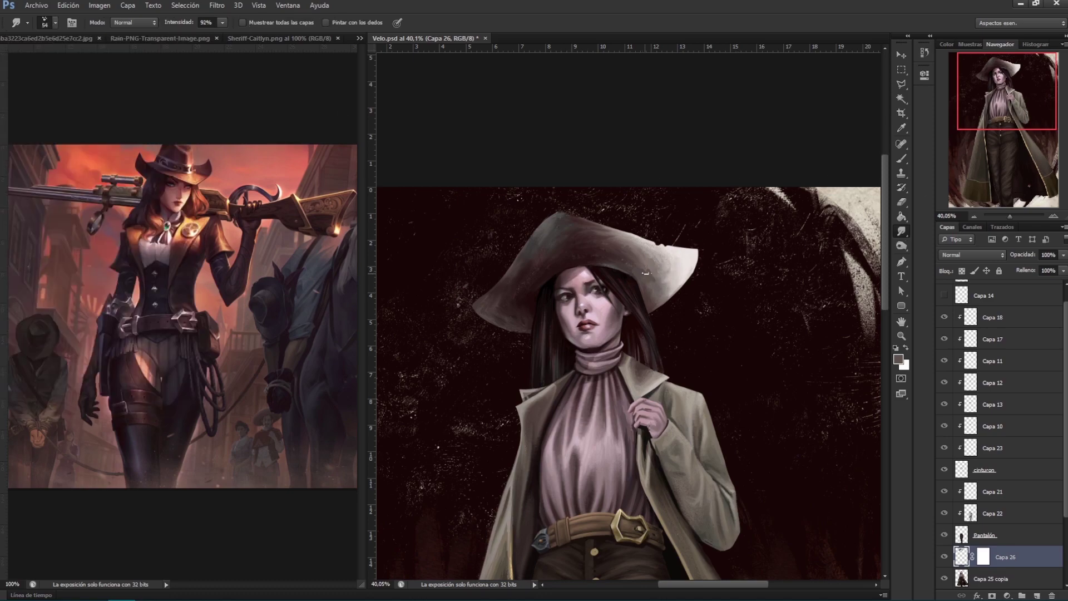
pyautogui.scroll(3, 653, 282)
pyautogui.click(49, 22)
pyautogui.doubleClick(146, 214)
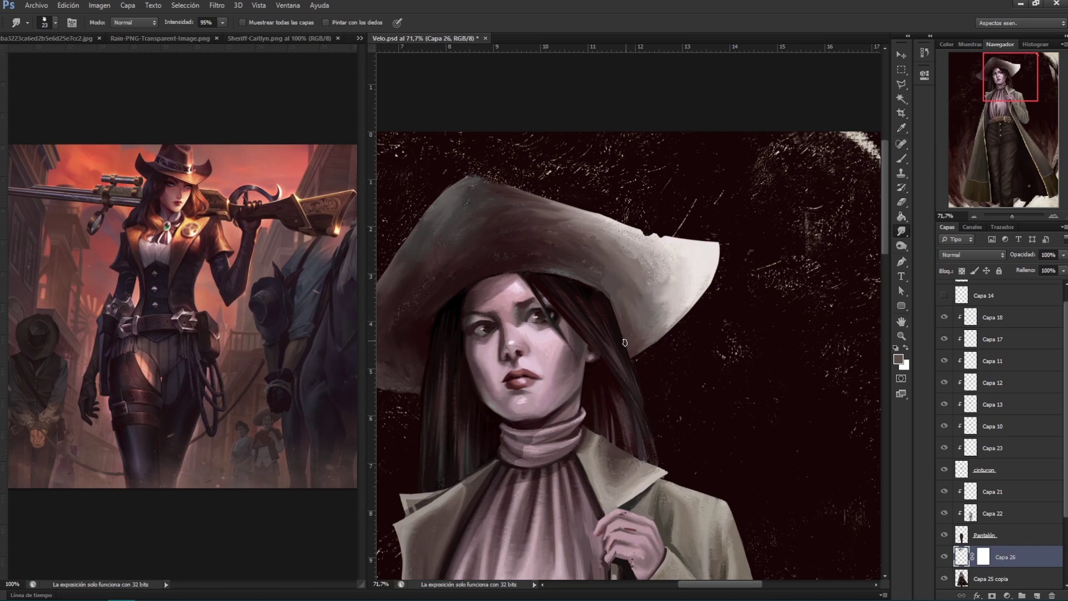
pyautogui.moveTo(645, 278); pyautogui.dragTo(746, 261)
# Step: Touch up the hat's crown with sampled tones and smooth its shading with the Smudge tool at 96% strength
pyautogui.press('b')
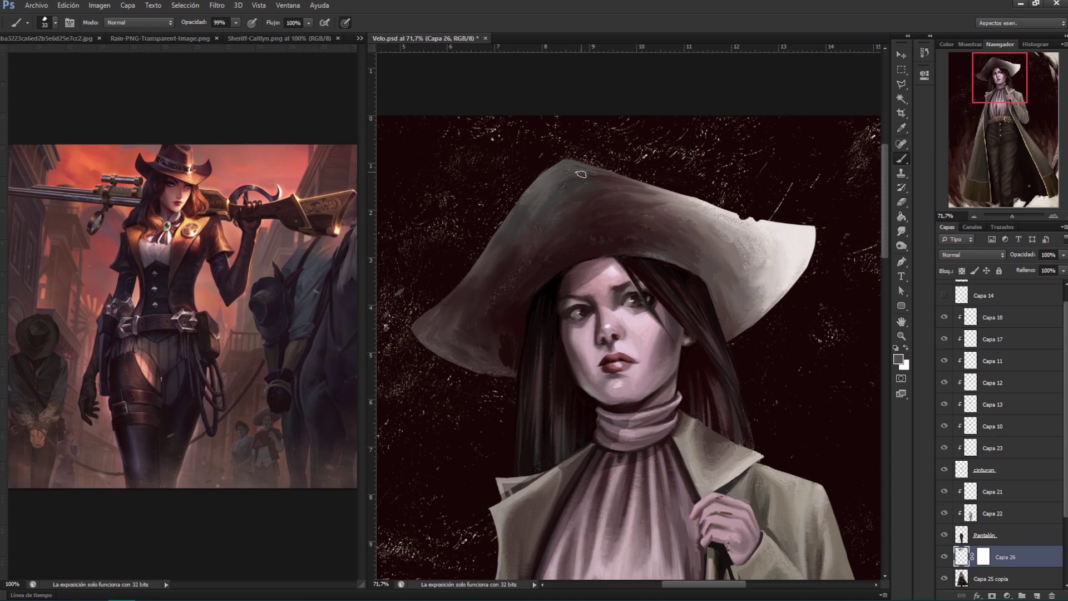
pyautogui.press('z')
pyautogui.moveTo(833, 425)
pyautogui.mouseDown()
pyautogui.moveTo(723, 422)
pyautogui.moveTo(1018, 364)
pyautogui.mouseUp()
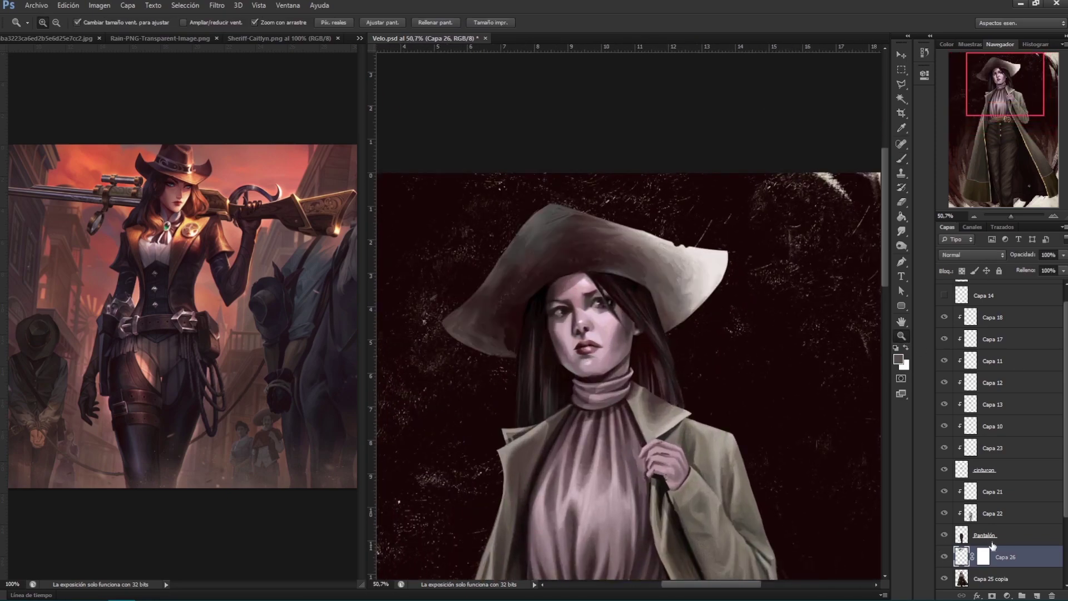
pyautogui.press('r')
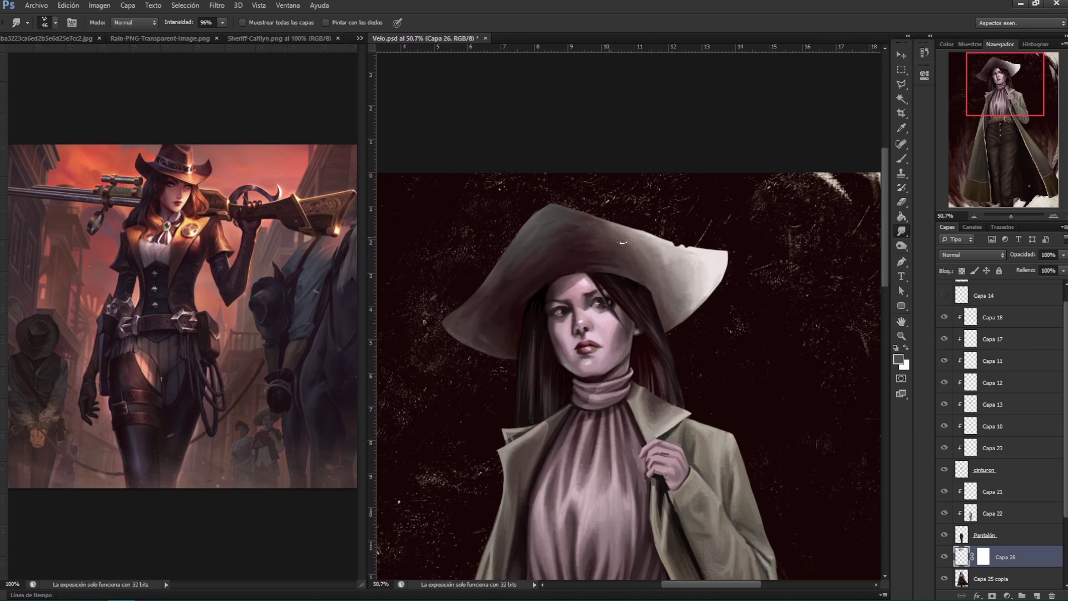
# Step: Add a new layer clipped to the hat layer and set its blend mode to Multiply (Multiplicar)
pyautogui.click(1036, 595)
pyautogui.hotkey('ctrl', 'alt', 'g')
pyautogui.click(984, 530)
pyautogui.press('b')
pyautogui.press('d')
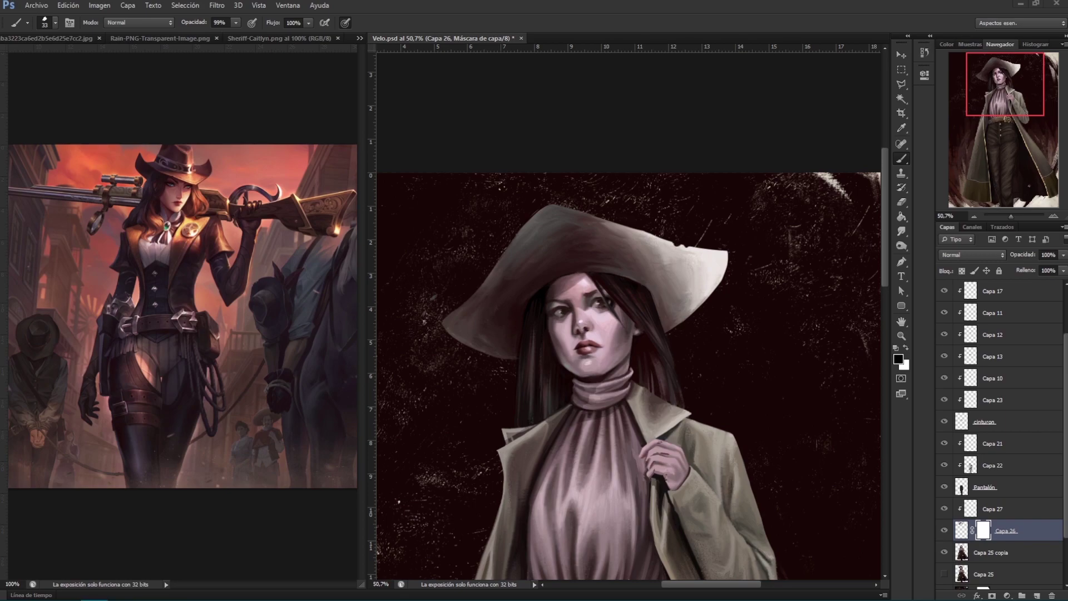
pyautogui.click(996, 515)
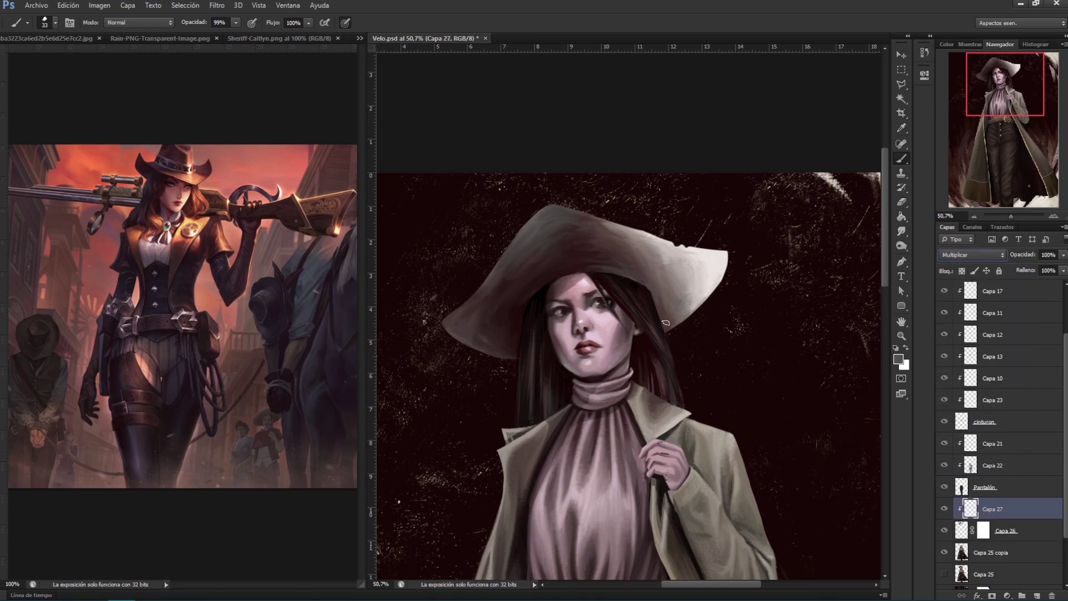